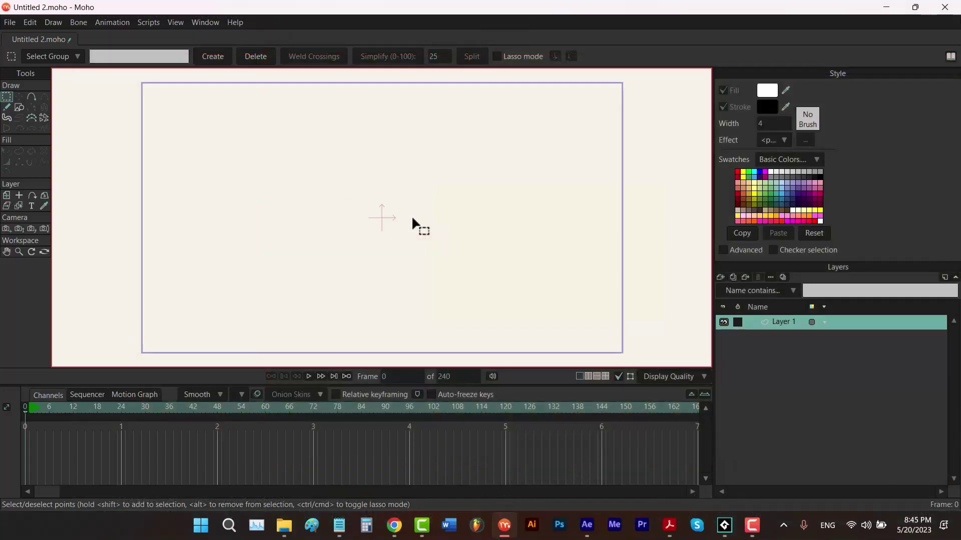
Step: Draw a large white ellipse with a black stroke across the middle of the canvas
{"action": "key", "text": "r"}
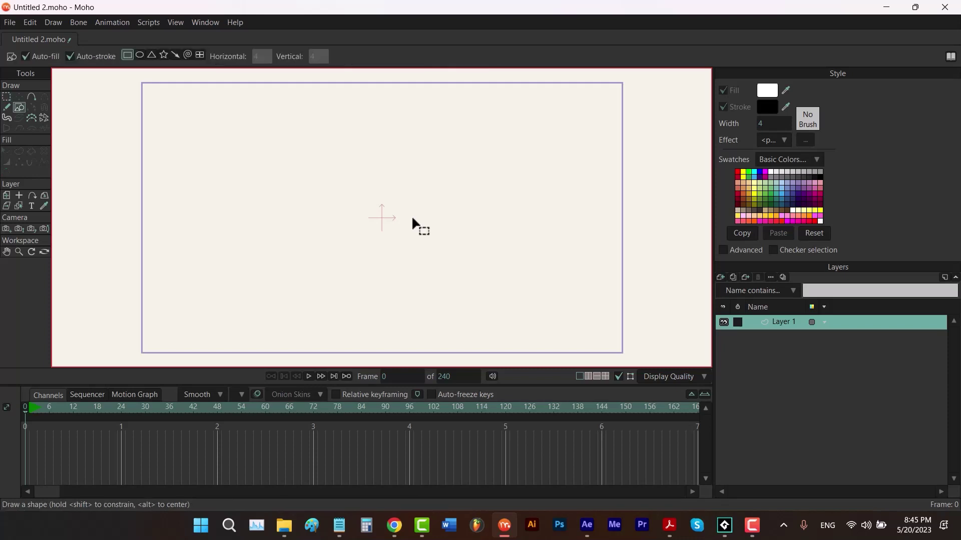
{"action": "left_click", "coordinate": [137, 53]}
{"action": "left_click_drag", "start_coordinate": [289, 130], "coordinate": [495, 314]}
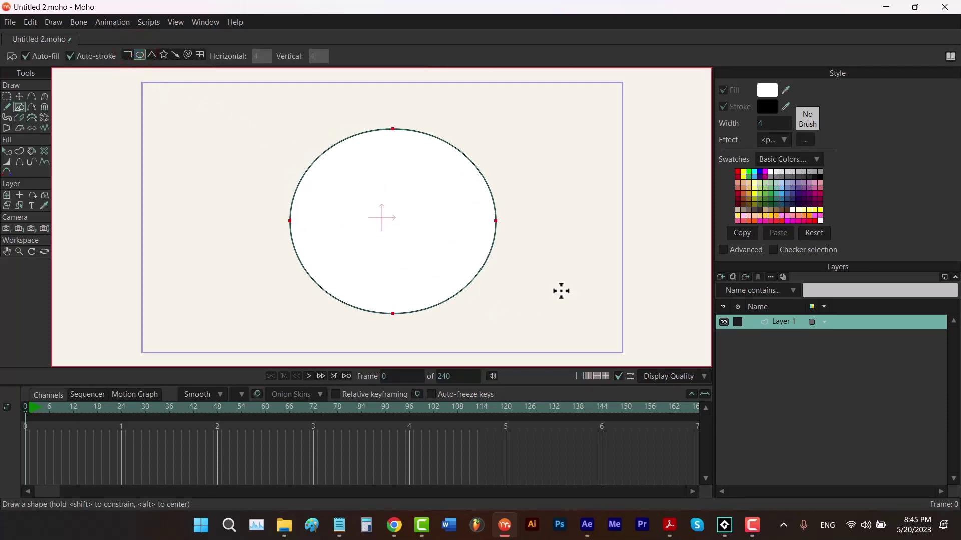
Step: Clear the point selection and select the ellipse's rightmost, top and leftmost points one at a time with Transform Points
{"action": "key", "text": "t"}
{"action": "left_click", "coordinate": [559, 194]}
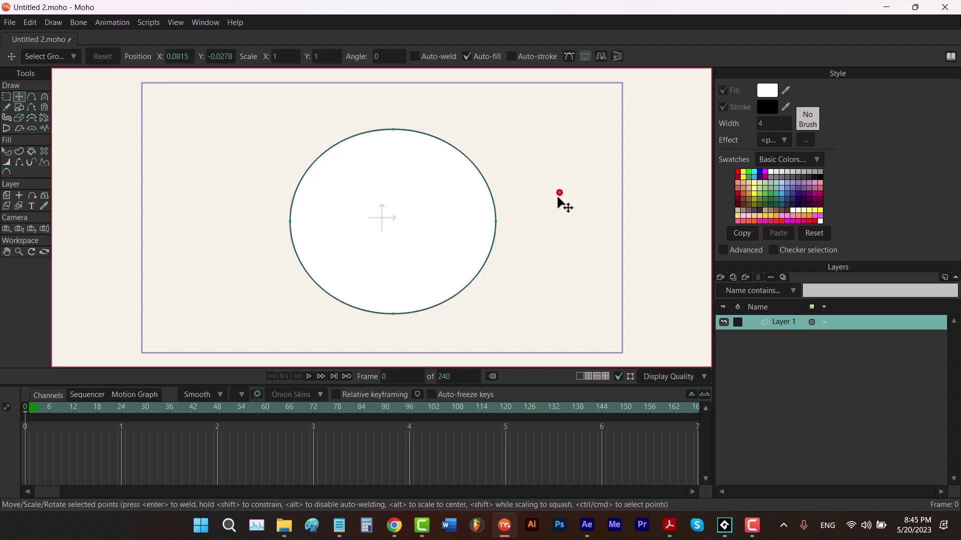
{"action": "left_click", "coordinate": [495, 221]}
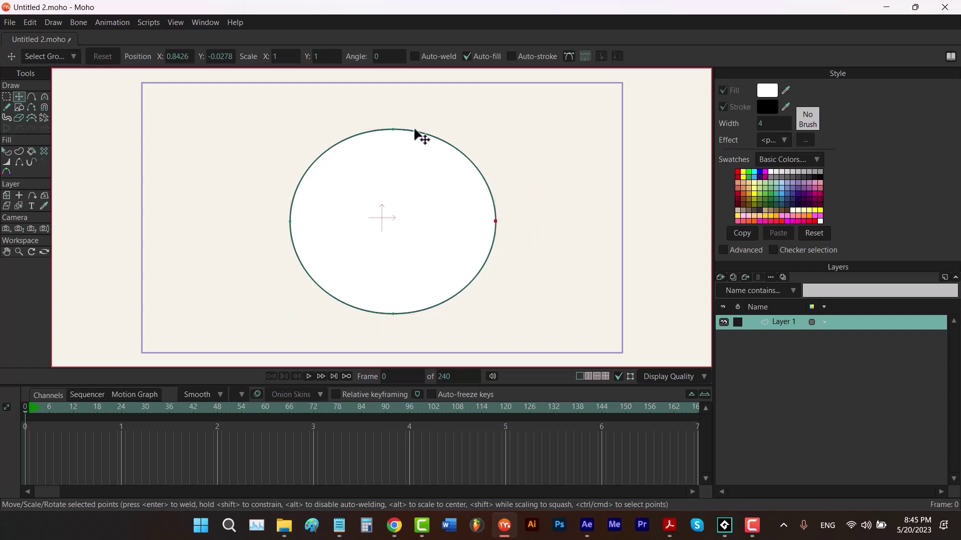
{"action": "left_click_drag", "start_coordinate": [425, 115], "coordinate": [377, 146]}
{"action": "left_click_drag", "start_coordinate": [316, 209], "coordinate": [285, 271]}
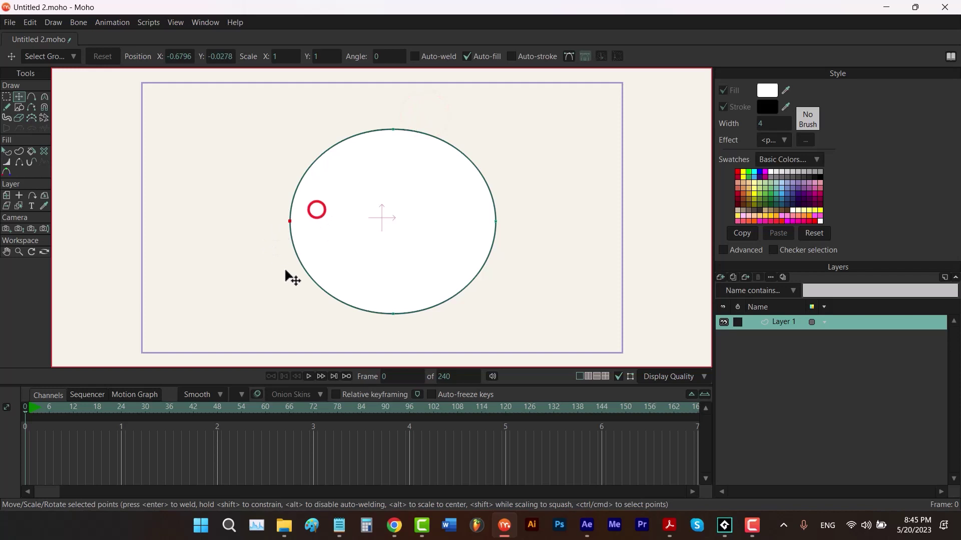
Step: Delete three of the ellipse's curve segments, keeping only the upper-right arc
{"action": "key", "text": "d"}
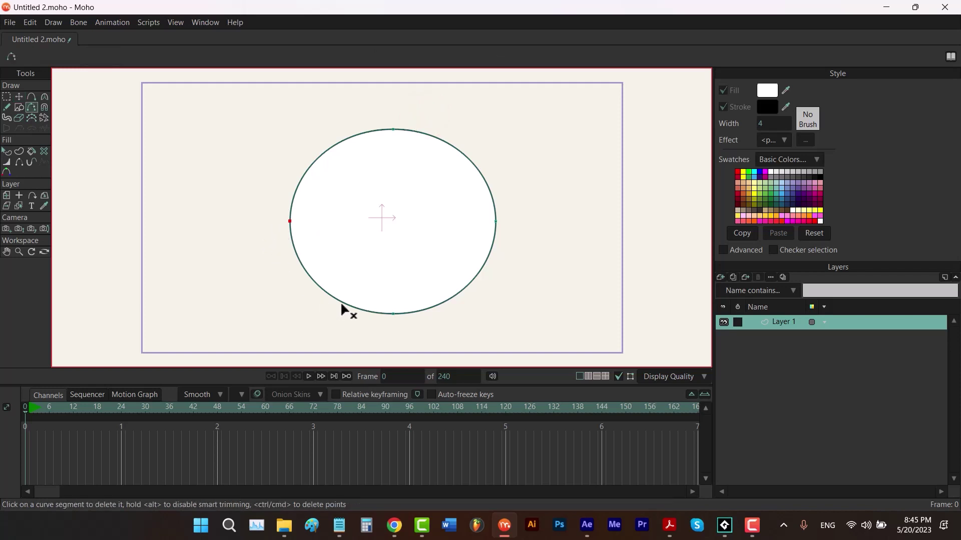
{"action": "left_click", "coordinate": [499, 284]}
{"action": "left_click", "coordinate": [331, 148]}
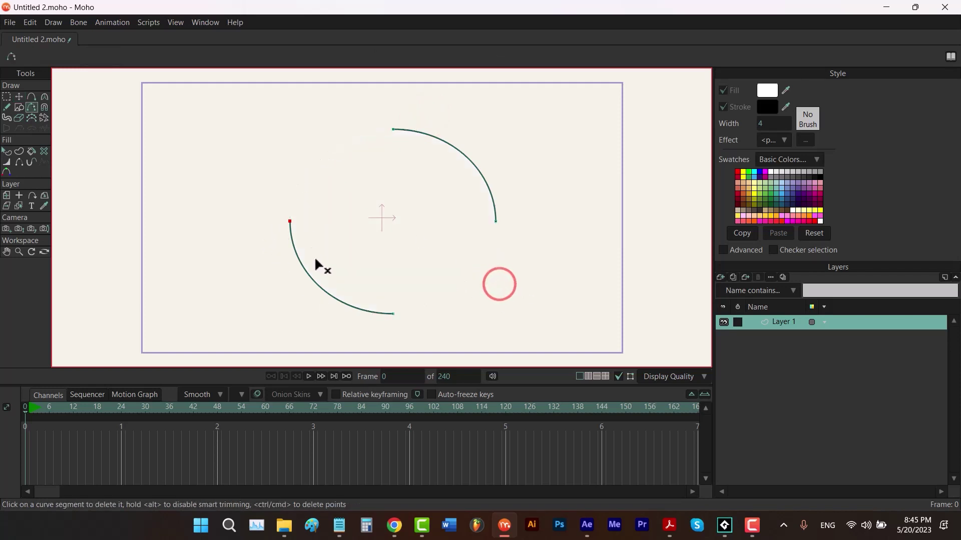
{"action": "left_click", "coordinate": [311, 279]}
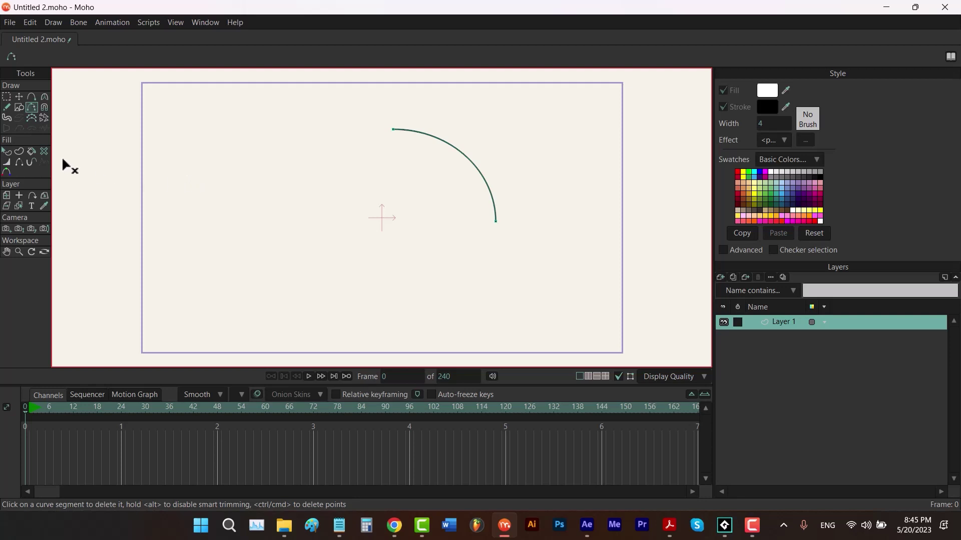
Step: Delete the arc's stroke shape and select the bare path's edge with Create Shape
{"action": "left_click", "coordinate": [44, 151]}
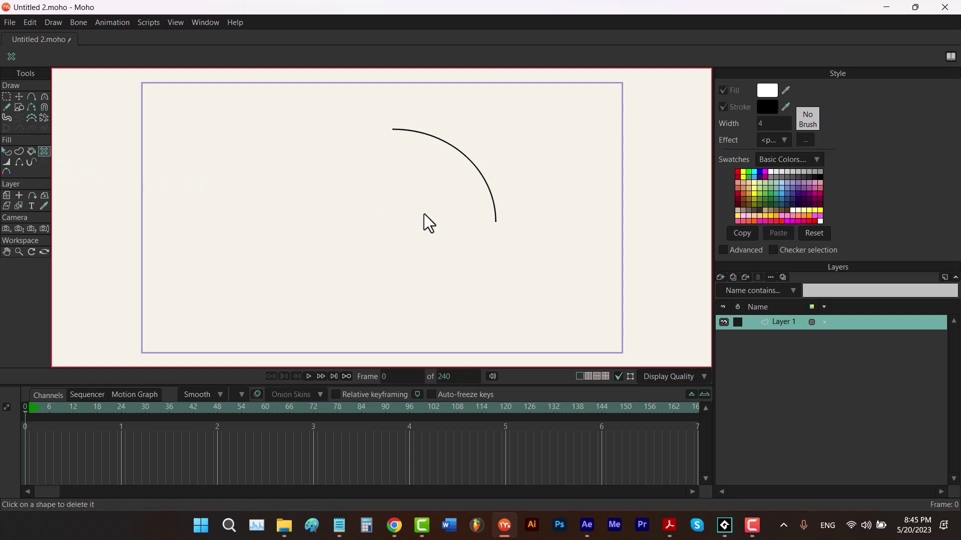
{"action": "key", "text": "g"}
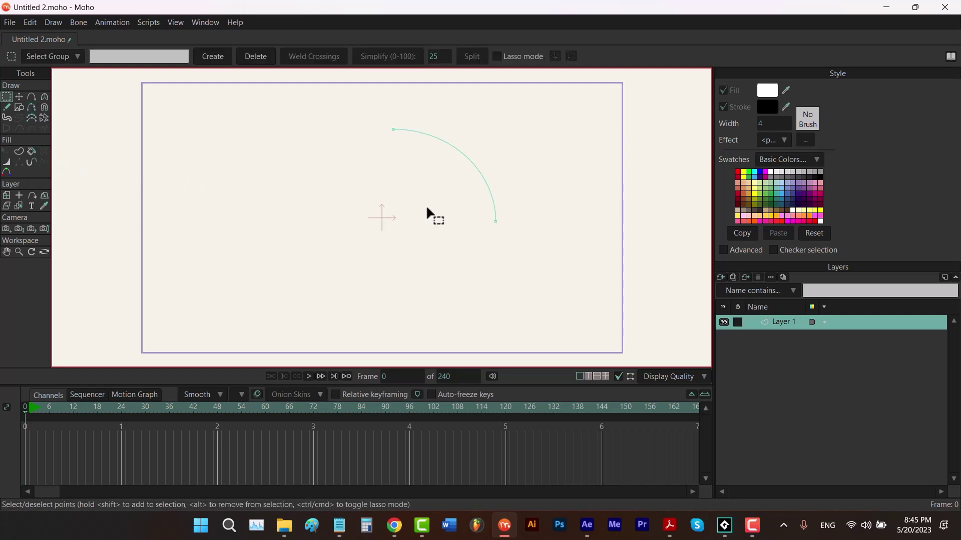
{"action": "key", "text": "q"}
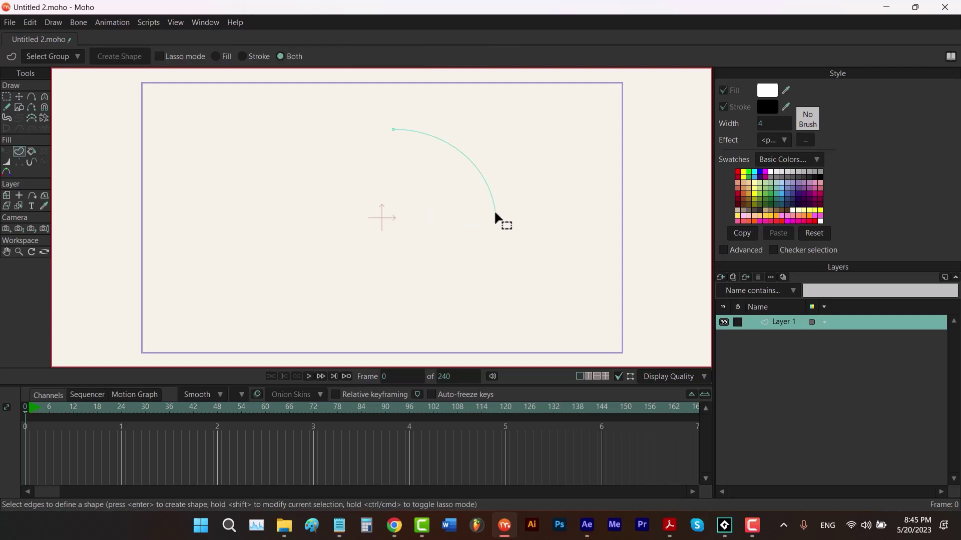
{"action": "mouse_move", "coordinate": [531, 223]}
{"action": "left_mouse_down"}
{"action": "mouse_move", "coordinate": [374, 180]}
{"action": "mouse_move", "coordinate": [504, 160]}
{"action": "mouse_move", "coordinate": [492, 260]}
{"action": "mouse_move", "coordinate": [527, 245]}
{"action": "left_mouse_up"}
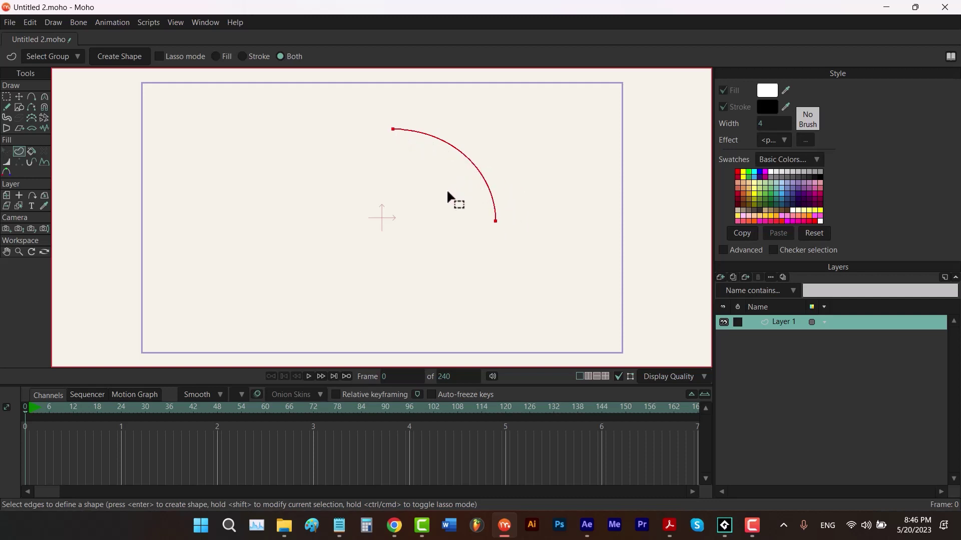
Step: Extend the arc into a closed shape using Auto-weld, and give it a stroke without a fill
{"action": "key", "text": "a"}
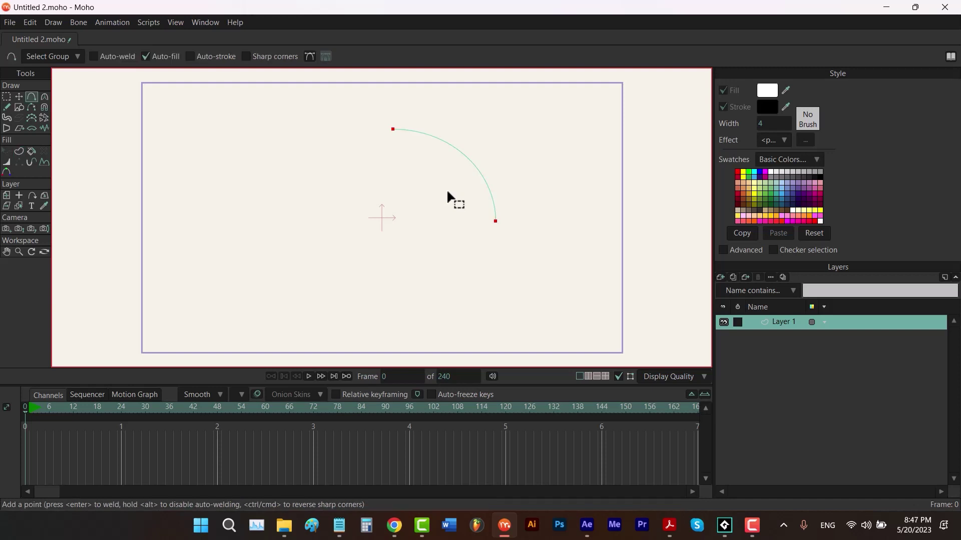
{"action": "left_click", "coordinate": [93, 57]}
{"action": "left_click_drag", "start_coordinate": [393, 129], "coordinate": [343, 198]}
{"action": "left_click_drag", "start_coordinate": [343, 198], "coordinate": [493, 224]}
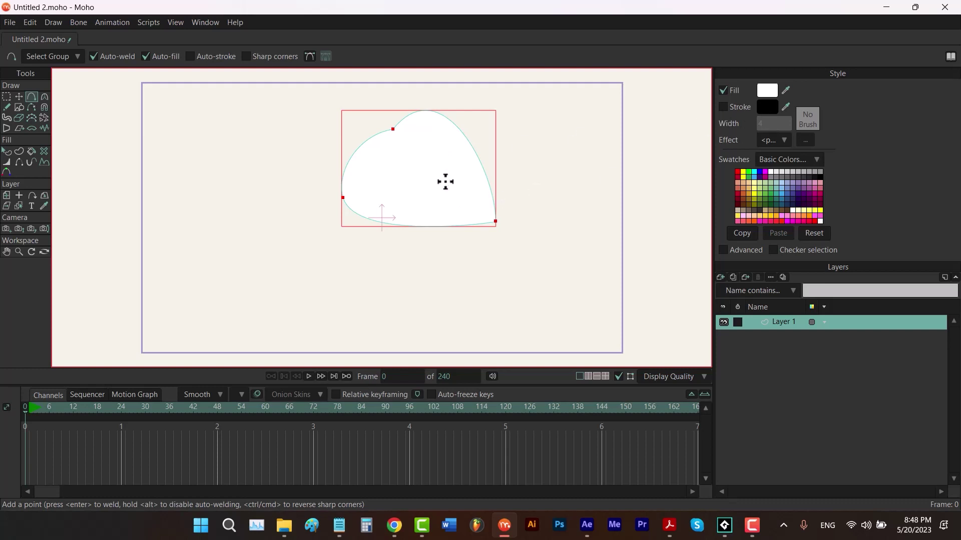
{"action": "left_click", "coordinate": [723, 107]}
{"action": "left_click", "coordinate": [722, 90]}
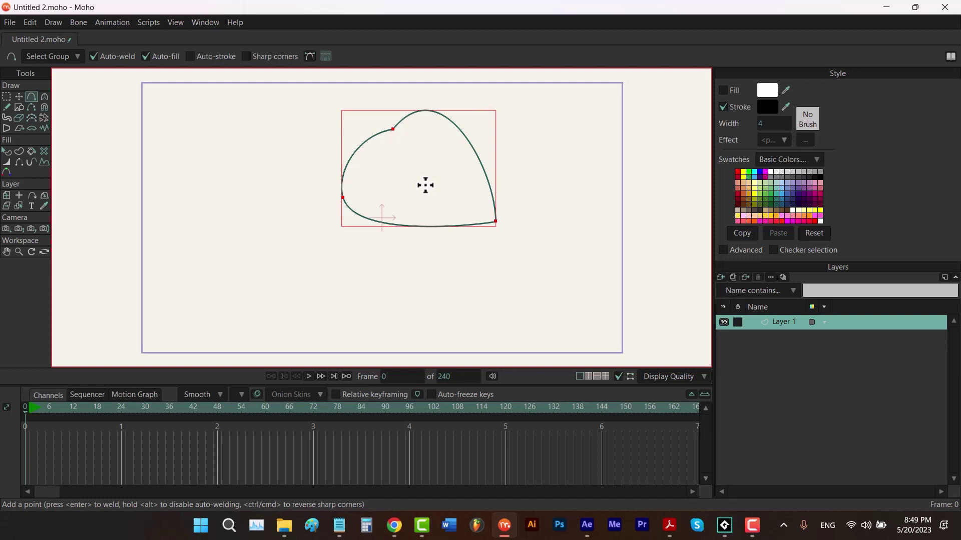
Step: Add a nearly vertical line to the left of the closed shape and create a stroke-only shape from it
{"action": "left_click_drag", "start_coordinate": [282, 146], "coordinate": [285, 249]}
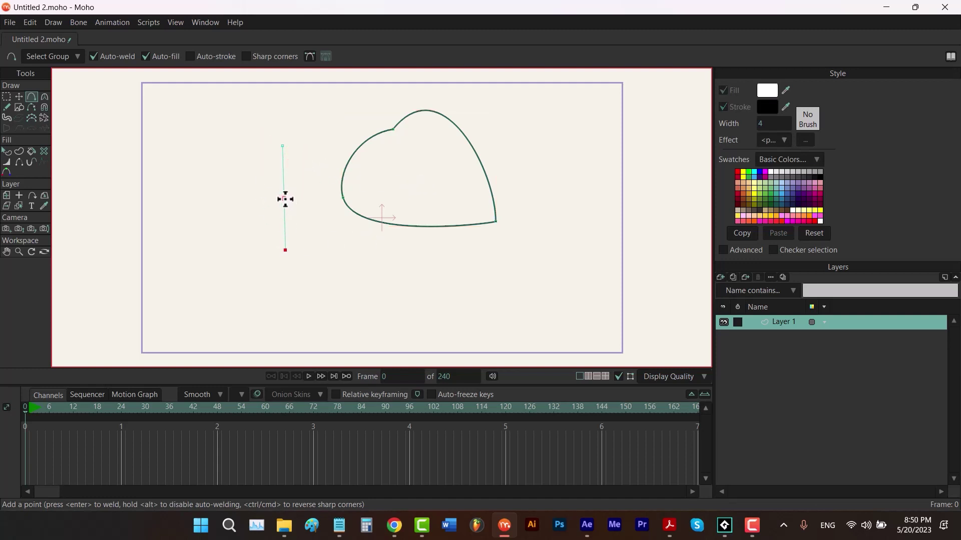
{"action": "key", "text": "u"}
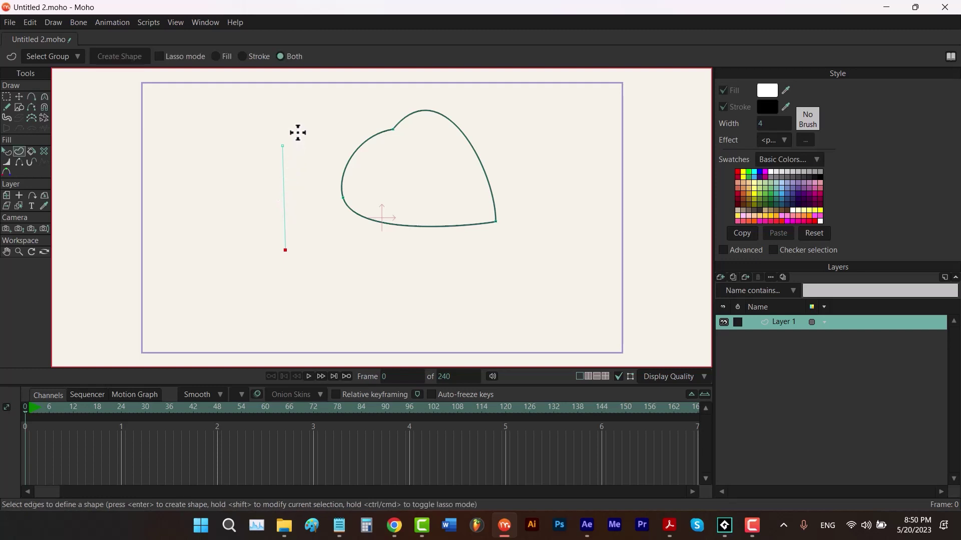
{"action": "mouse_move", "coordinate": [297, 134]}
{"action": "left_mouse_down"}
{"action": "mouse_move", "coordinate": [310, 215]}
{"action": "mouse_move", "coordinate": [293, 279]}
{"action": "mouse_move", "coordinate": [252, 166]}
{"action": "mouse_move", "coordinate": [275, 142]}
{"action": "mouse_move", "coordinate": [298, 143]}
{"action": "left_mouse_up"}
{"action": "left_click", "coordinate": [242, 56]}
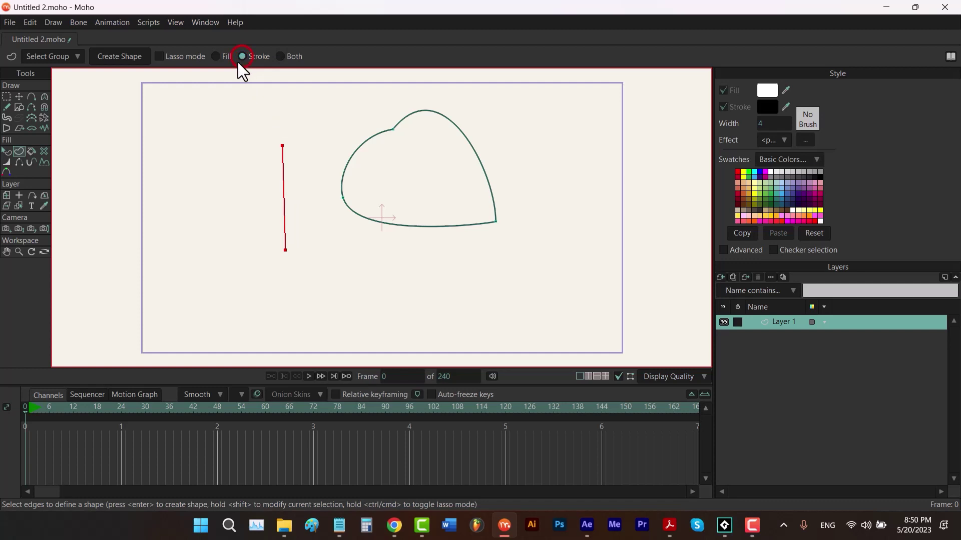
{"action": "left_click", "coordinate": [139, 54]}
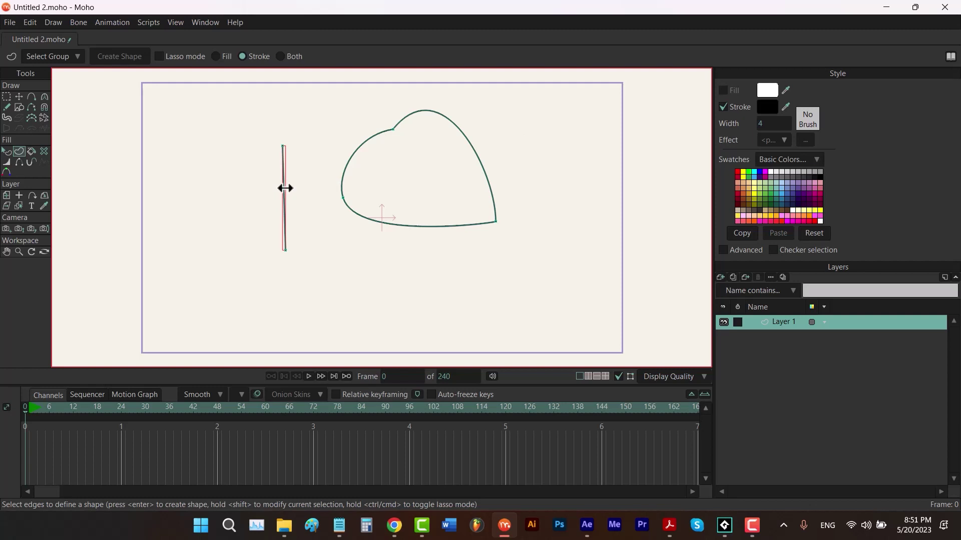
Step: Select all points on Layer 1 and delete them to empty the canvas
{"action": "key", "text": "t"}
{"action": "key", "text": "ctrl+a"}
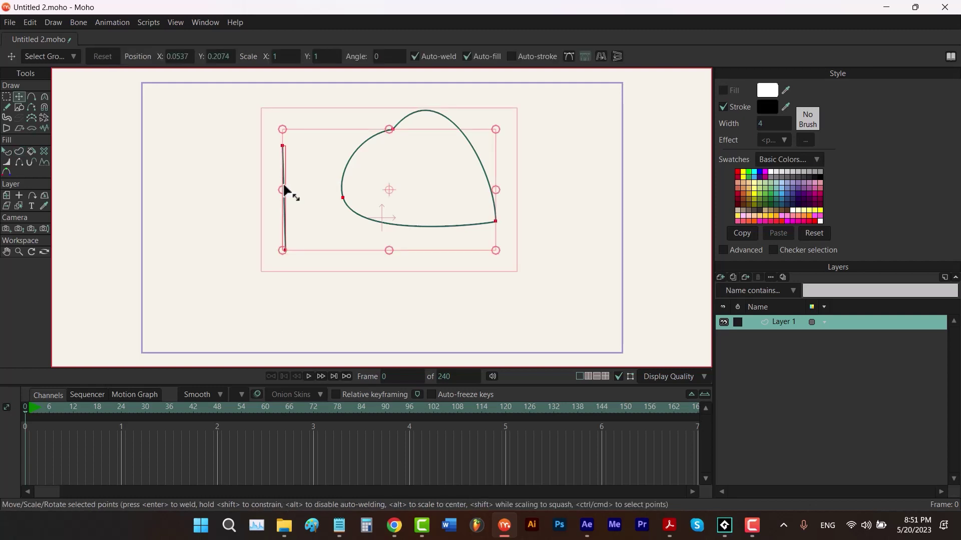
{"action": "key", "text": "Delete"}
{"action": "key", "text": "g"}
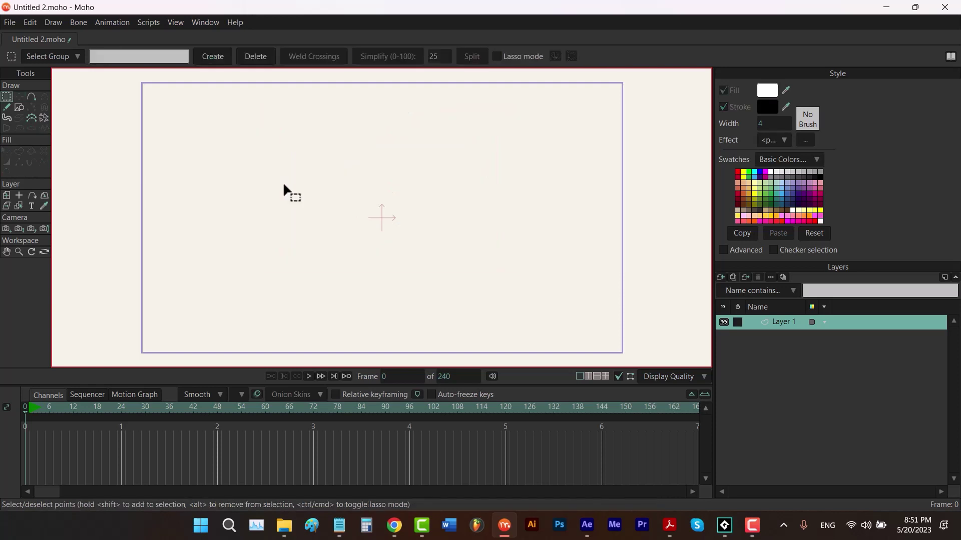
Step: Draw three separate ellipses on Layer 1: red in the upper left, green on the right and cyan in the lower middle
{"action": "key", "text": "r"}
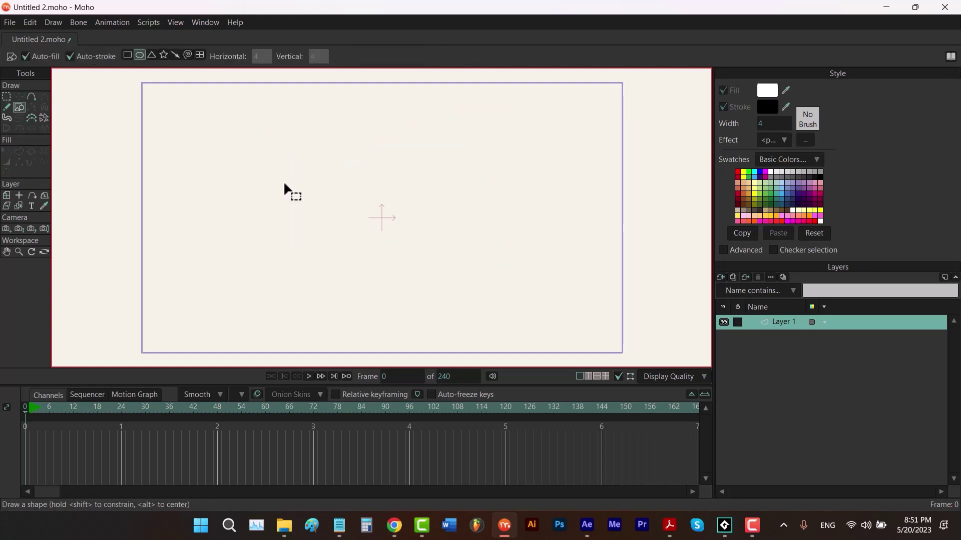
{"action": "left_click", "coordinate": [736, 173]}
{"action": "left_click_drag", "start_coordinate": [190, 116], "coordinate": [289, 220]}
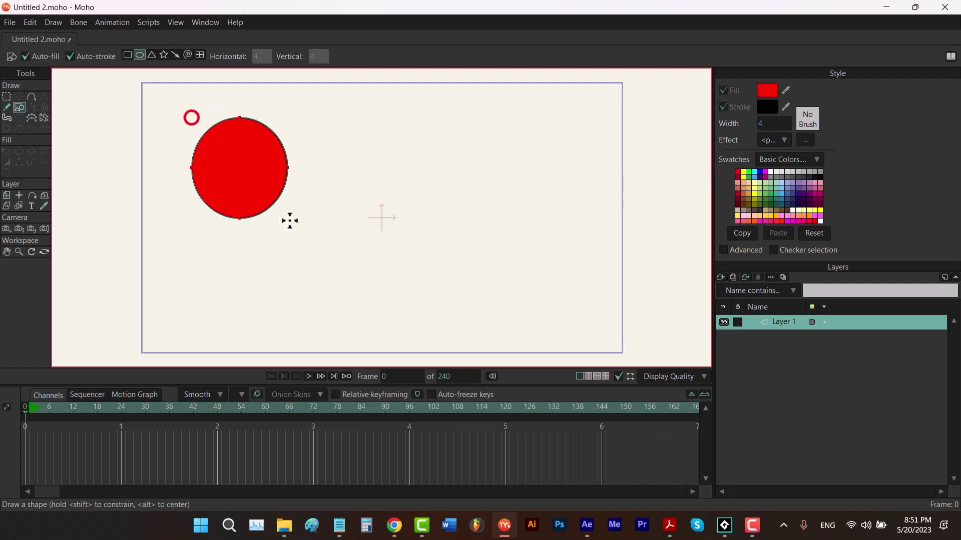
{"action": "left_click", "coordinate": [748, 173]}
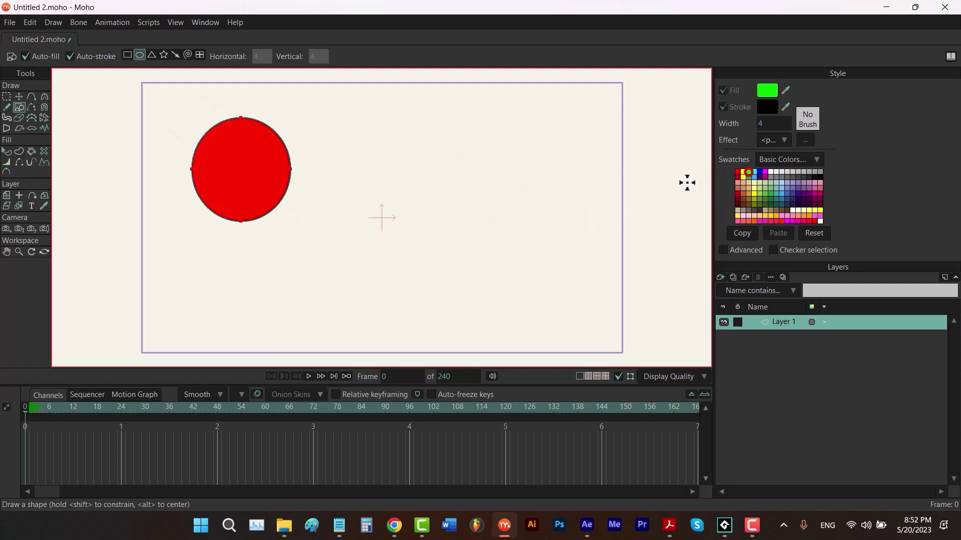
{"action": "left_click_drag", "start_coordinate": [427, 133], "coordinate": [554, 249]}
{"action": "left_click", "coordinate": [754, 172]}
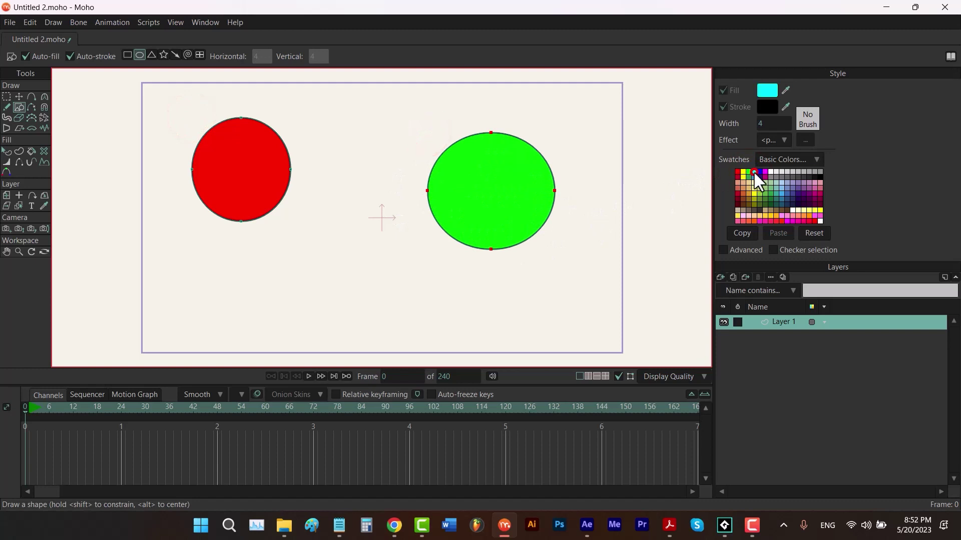
{"action": "mouse_move", "coordinate": [329, 211]}
{"action": "left_mouse_down"}
{"action": "mouse_move", "coordinate": [399, 301]}
{"action": "mouse_move", "coordinate": [429, 312]}
{"action": "left_mouse_up"}
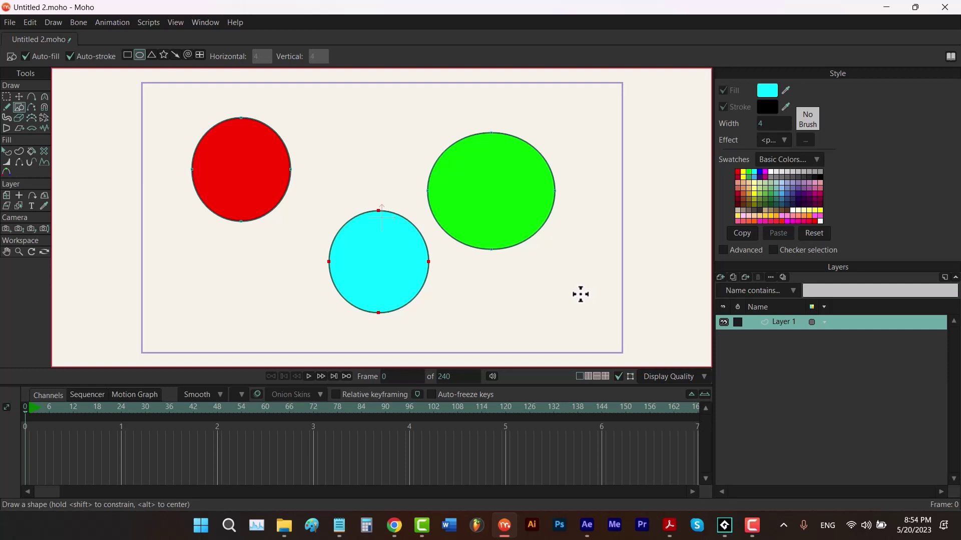
Step: Add a new vector layer and draw a yellow ellipse in its centre and a magenta one in the lower left
{"action": "left_click", "coordinate": [720, 276]}
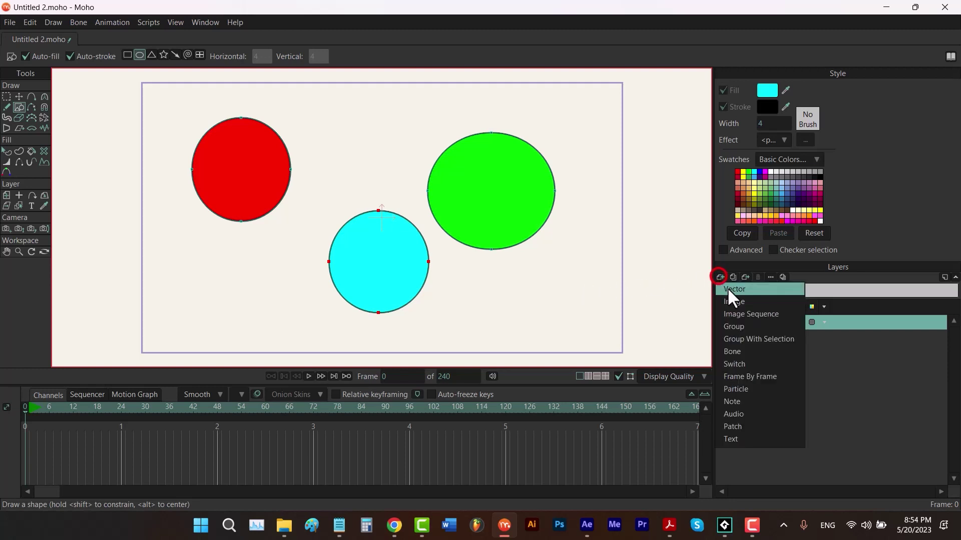
{"action": "left_click", "coordinate": [727, 289]}
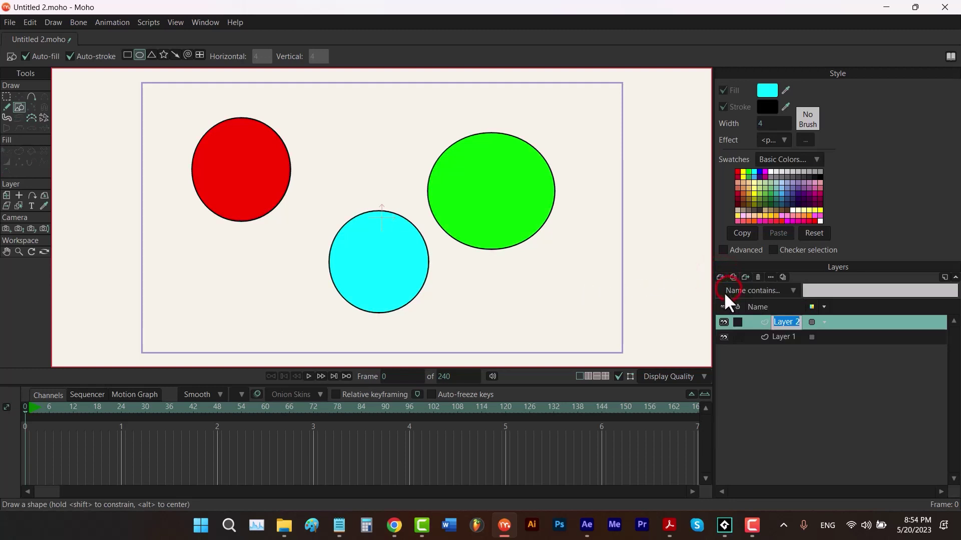
{"action": "left_click", "coordinate": [742, 171]}
{"action": "left_click_drag", "start_coordinate": [330, 125], "coordinate": [473, 261]}
{"action": "left_click", "coordinate": [763, 171]}
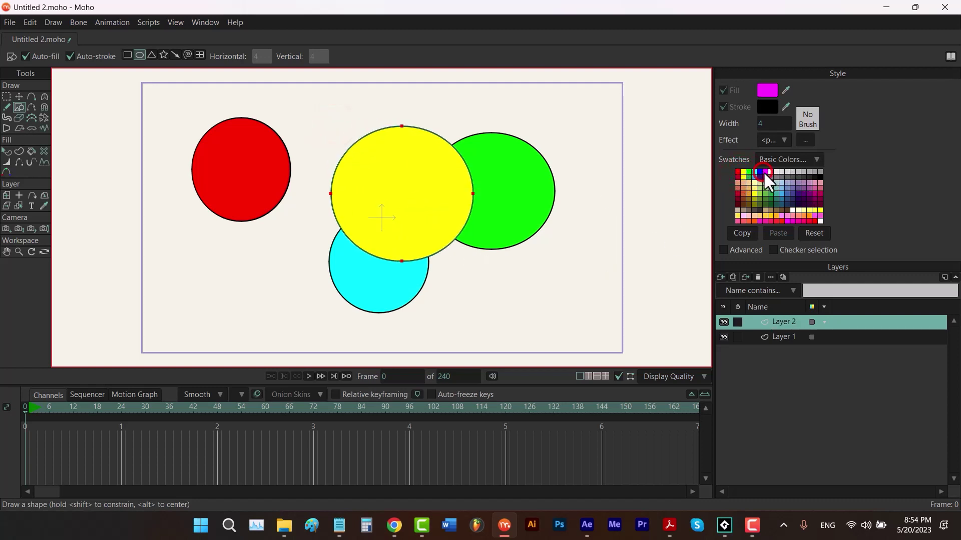
{"action": "left_click_drag", "start_coordinate": [203, 233], "coordinate": [354, 344]}
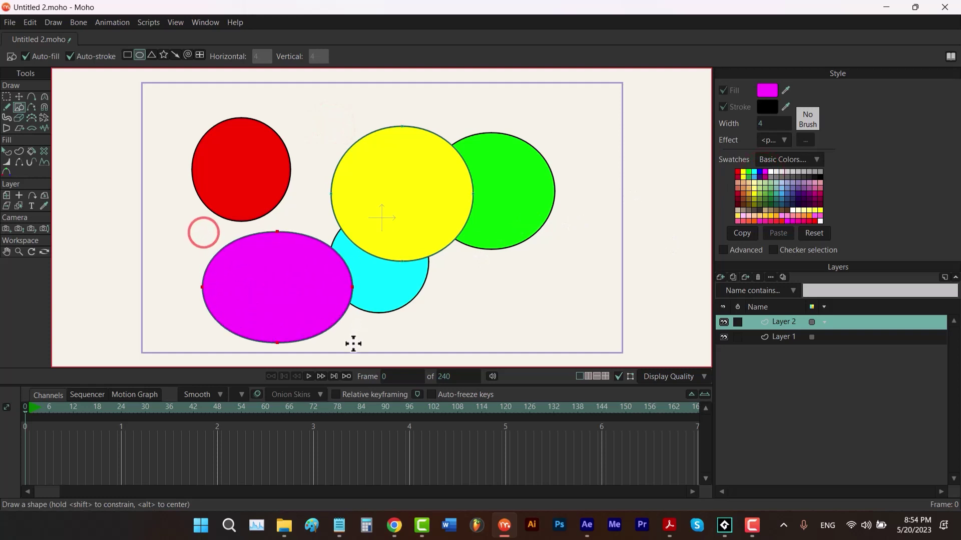
Step: Group Layer 1 and Layer 2 together, and duplicate the collapsed group layer
{"action": "left_click", "coordinate": [783, 337]}
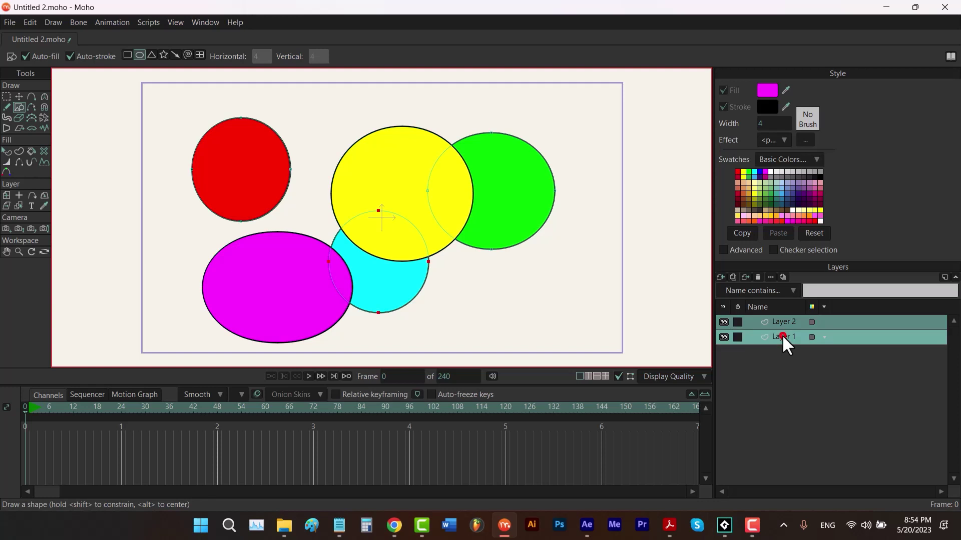
{"action": "right_click", "coordinate": [783, 336]}
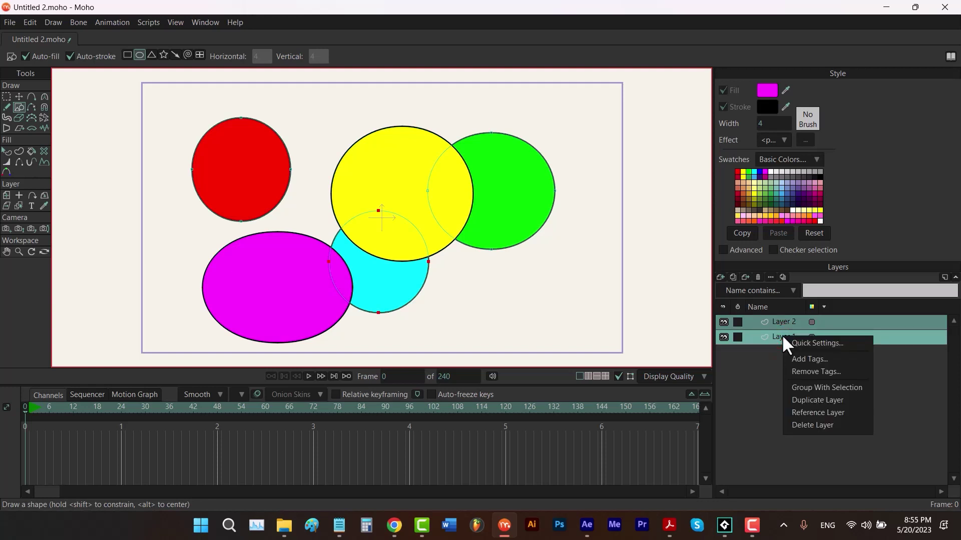
{"action": "left_click", "coordinate": [803, 384]}
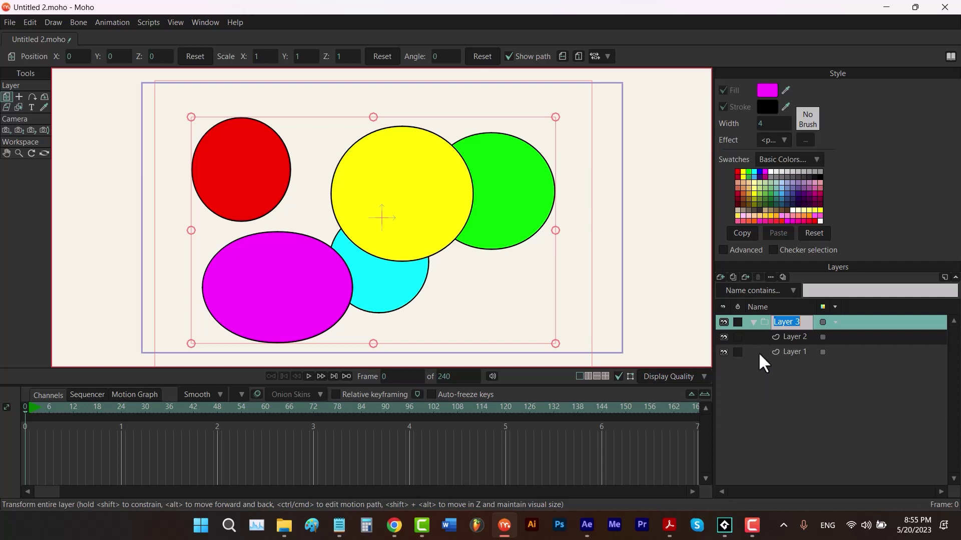
{"action": "left_click", "coordinate": [752, 322]}
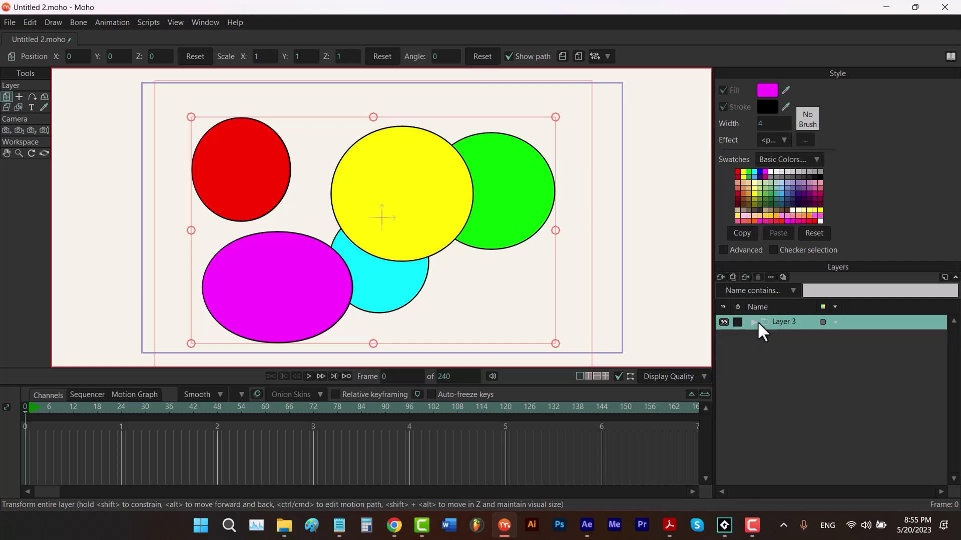
{"action": "left_click", "coordinate": [734, 278]}
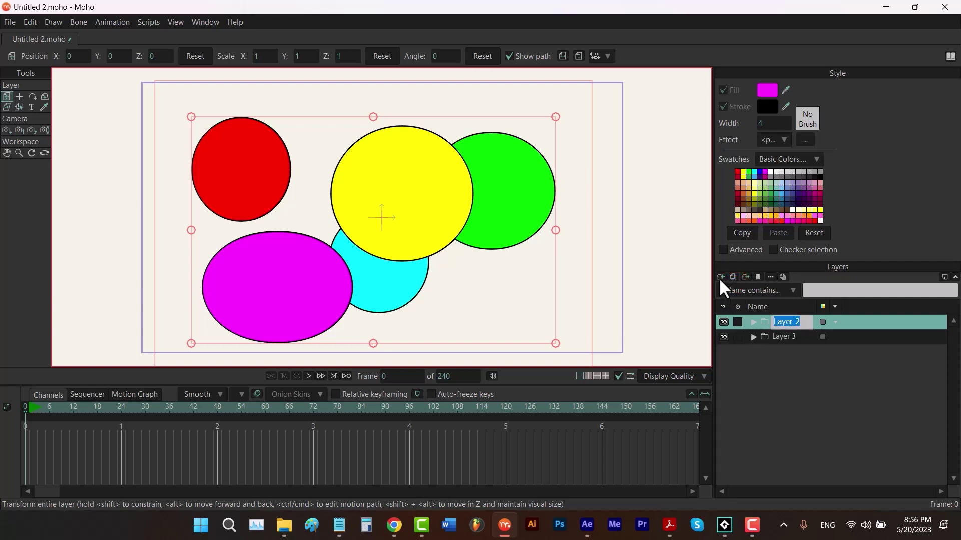
Step: Add a new vector layer and group it with the two existing group layers
{"action": "left_click", "coordinate": [720, 278]}
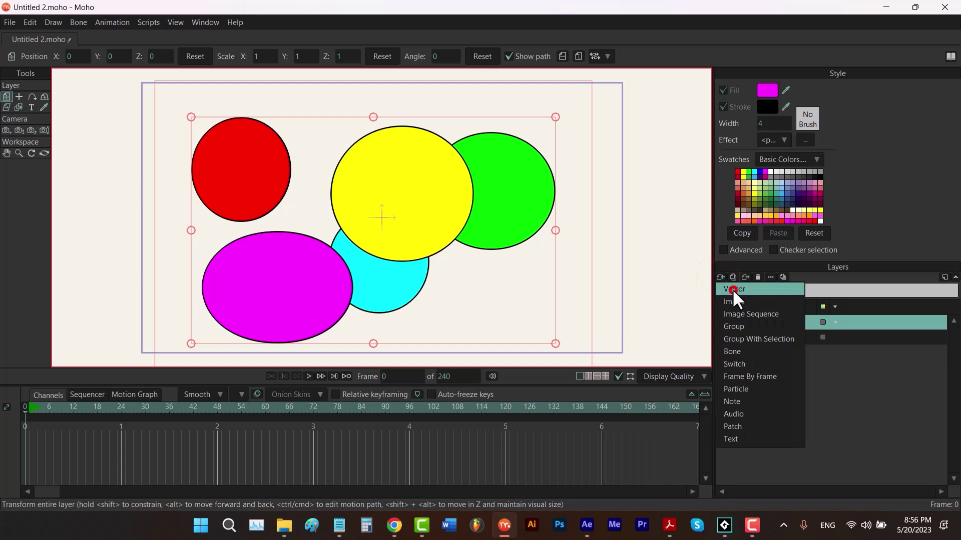
{"action": "left_click", "coordinate": [732, 289]}
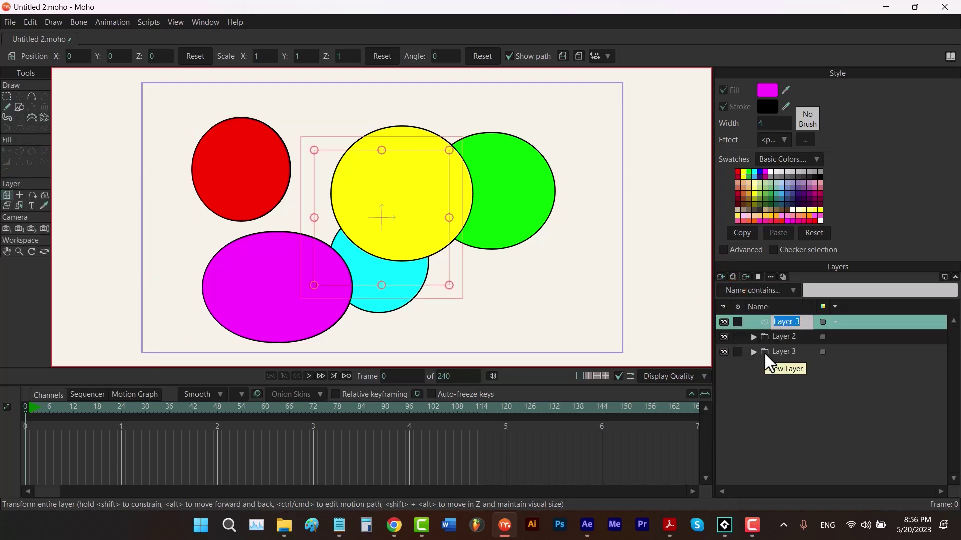
{"action": "left_click", "coordinate": [764, 352], "text": "shift"}
{"action": "right_click", "coordinate": [765, 352]}
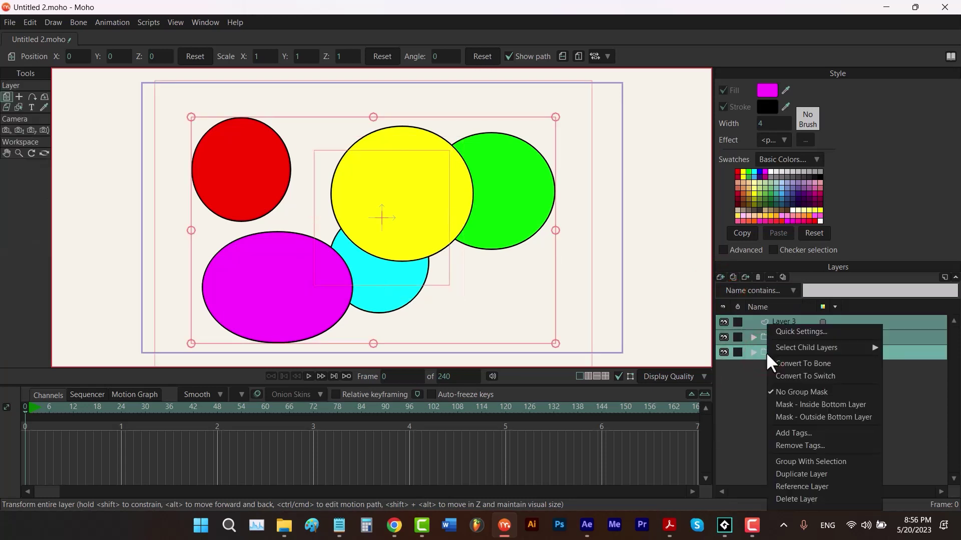
{"action": "left_click", "coordinate": [804, 461]}
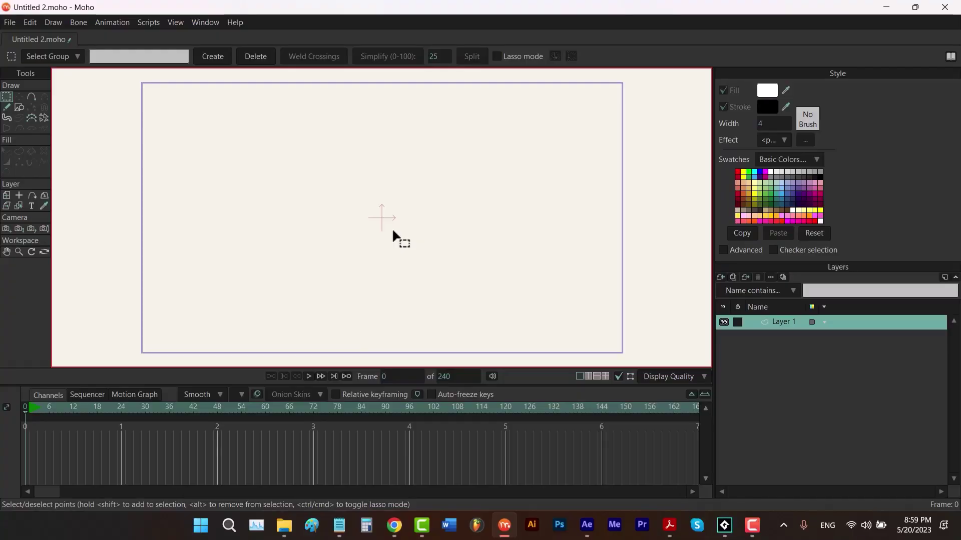
Step: Draw a large ellipse in the centre of the canvas on Layer 1 and fill it with yellow
{"action": "left_click", "coordinate": [6, 195]}
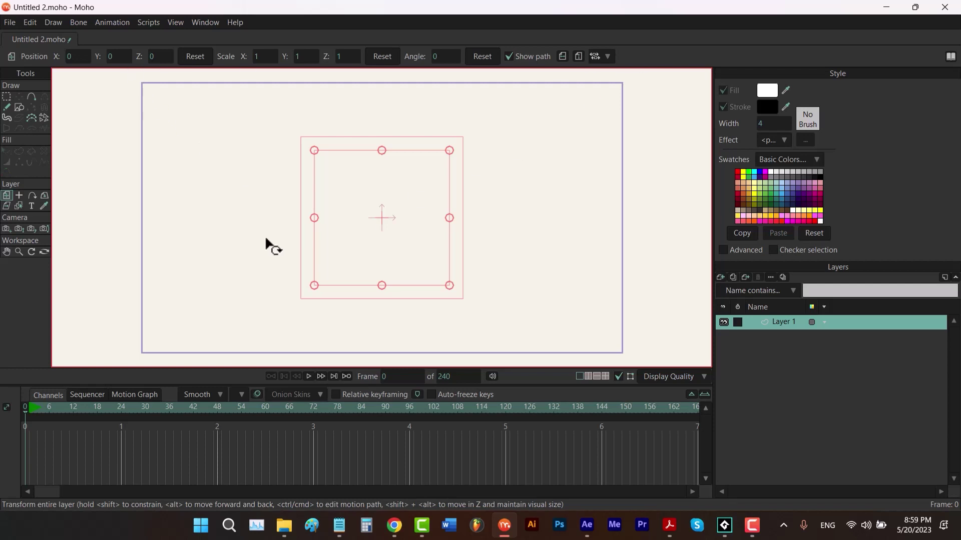
{"action": "key", "text": "r"}
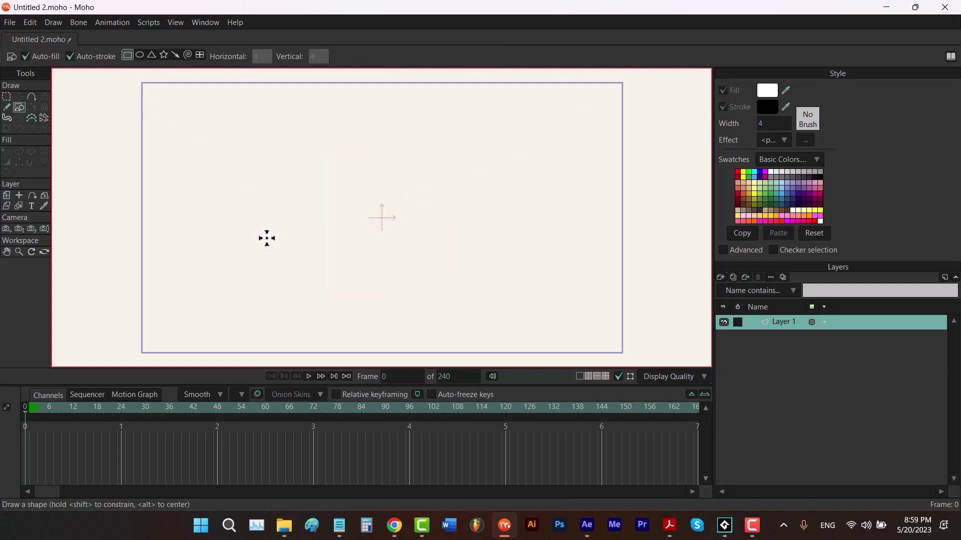
{"action": "left_click", "coordinate": [140, 55]}
{"action": "left_click_drag", "start_coordinate": [318, 144], "coordinate": [470, 300]}
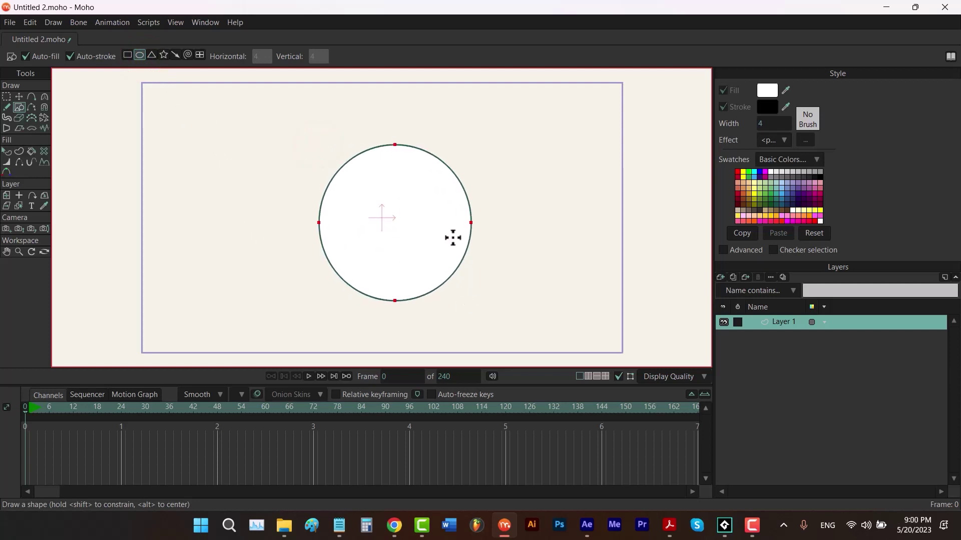
{"action": "key", "text": "q"}
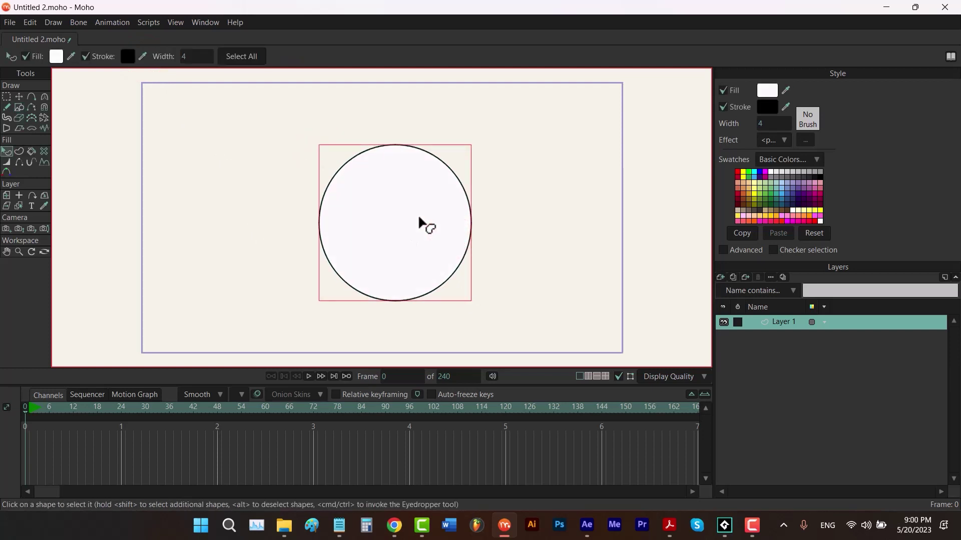
{"action": "left_click", "coordinate": [744, 173]}
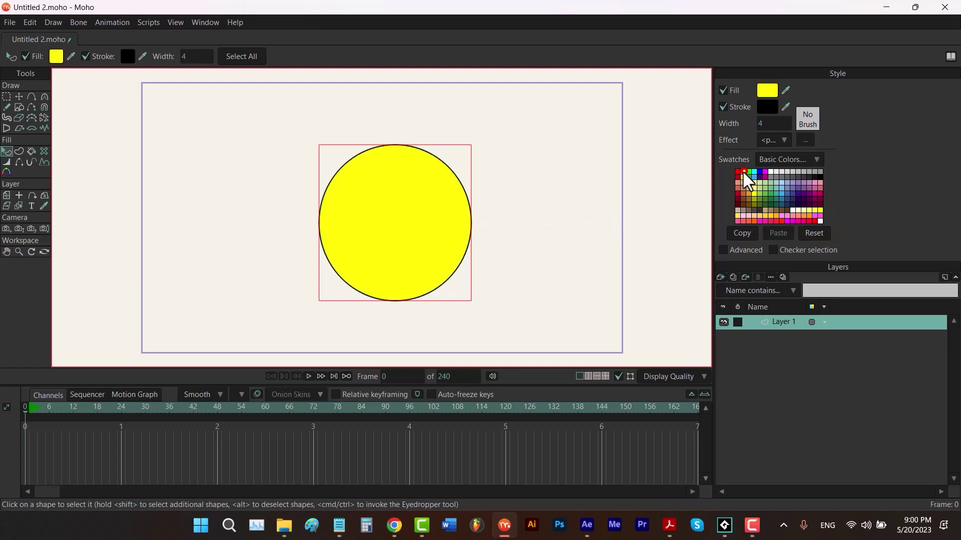
Step: Set Layer 1's X position to 5 with the Transform Layer tool
{"action": "key", "text": "0"}
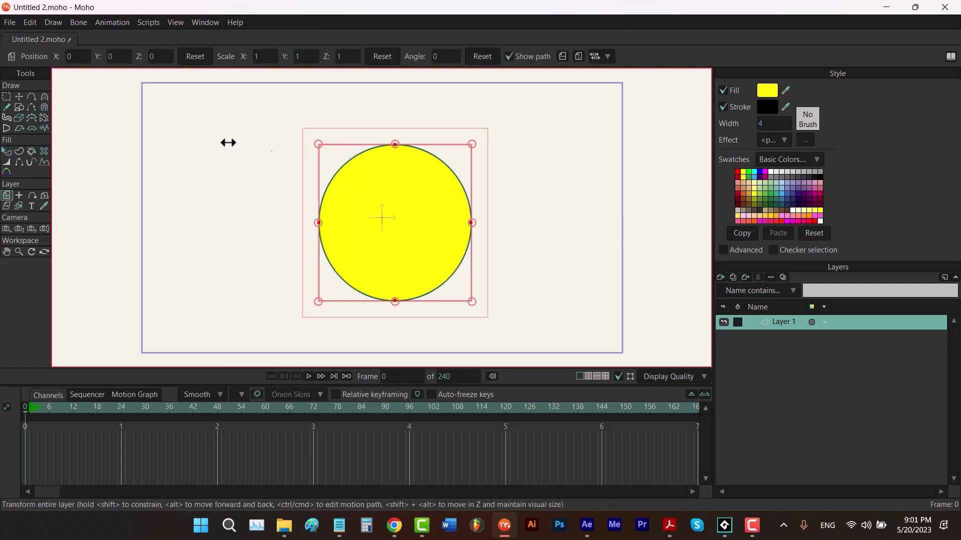
{"action": "left_click", "coordinate": [73, 58]}
{"action": "type", "text": "5"}
{"action": "key", "text": "Return"}
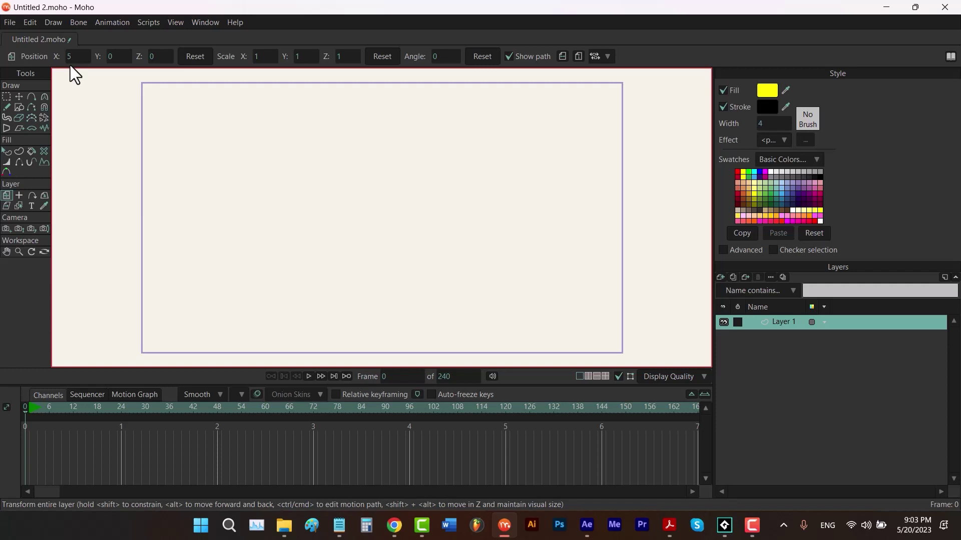
Step: Bring Layer 1 back to the centre by lowering its X position through 4.75, 1.75 and 0.25 to 0
{"action": "type", "text": "4.75"}
{"action": "key", "text": "Return"}
{"action": "type", "text": "1.75"}
{"action": "key", "text": "Return"}
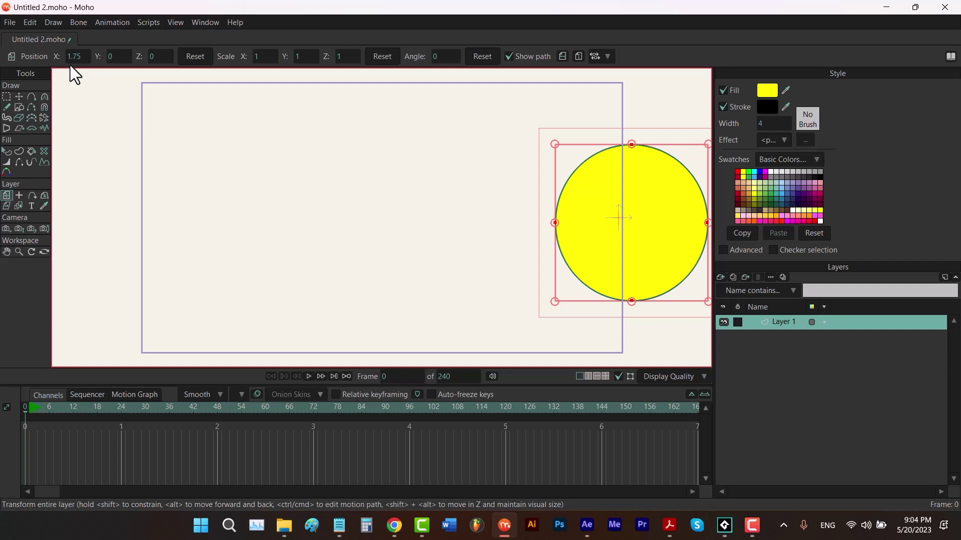
{"action": "type", "text": "0.75"}
{"action": "key", "text": "Return"}
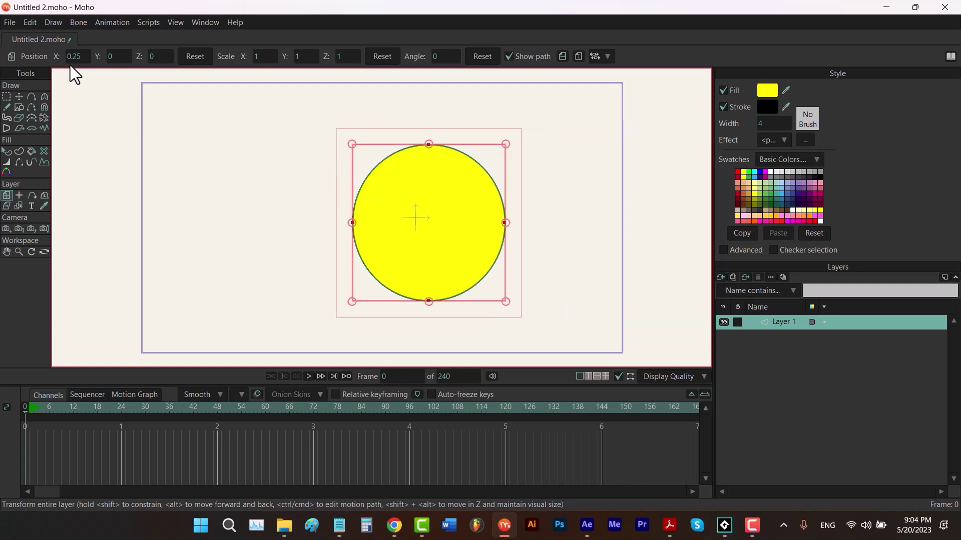
{"action": "type", "text": "0"}
{"action": "key", "text": "Return"}
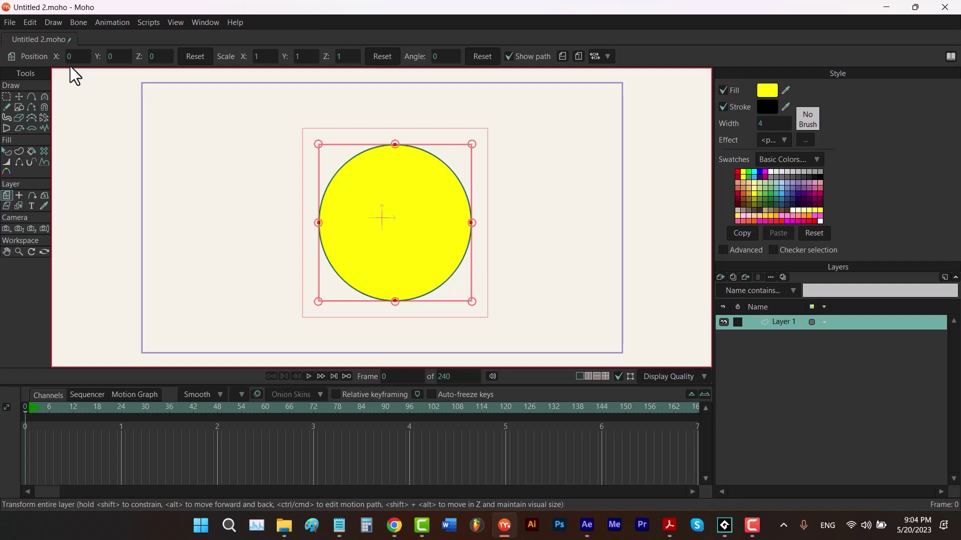
Step: Set Layer 1's X position to 1.75 and reset the layer position
{"action": "left_click", "coordinate": [72, 56]}
{"action": "type", "text": "1.75"}
{"action": "key", "text": "Return"}
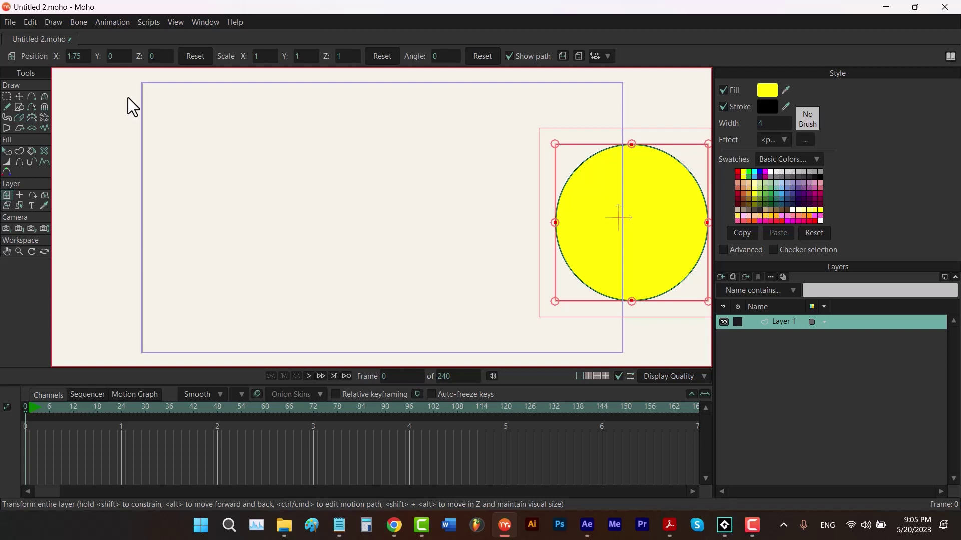
{"action": "left_click", "coordinate": [181, 59]}
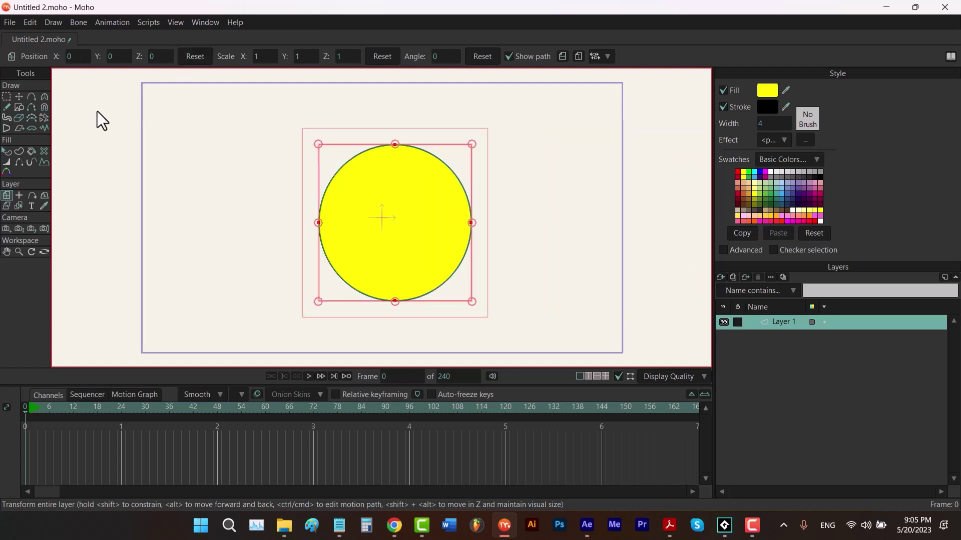
Step: Set Layer 1's X position to 5 and undo the change
{"action": "left_click", "coordinate": [79, 57]}
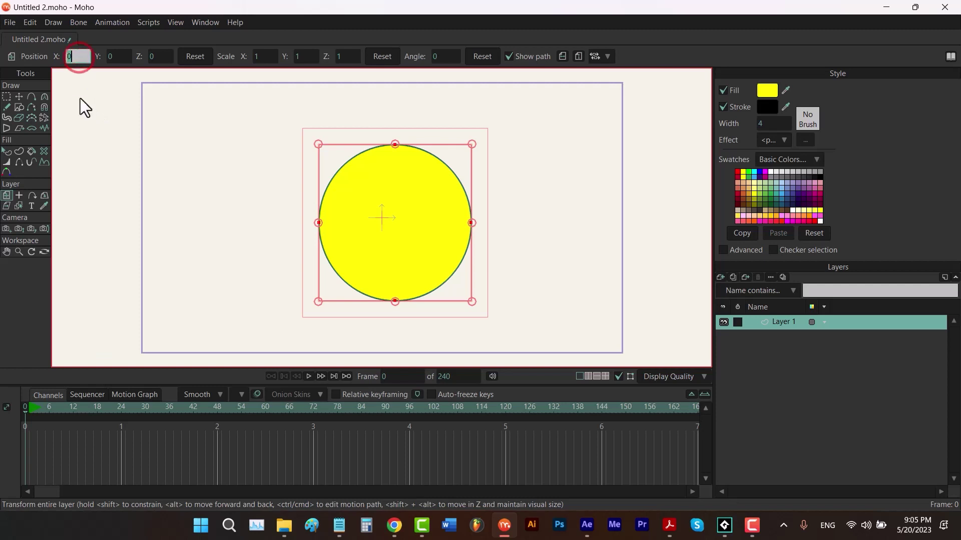
{"action": "type", "text": "5"}
{"action": "key", "text": "Return"}
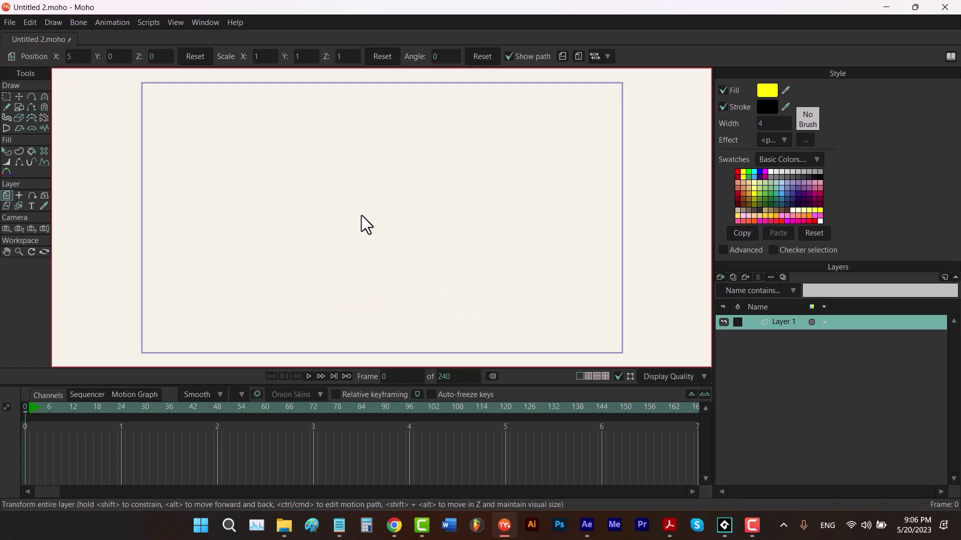
{"action": "key", "text": "ctrl+z"}
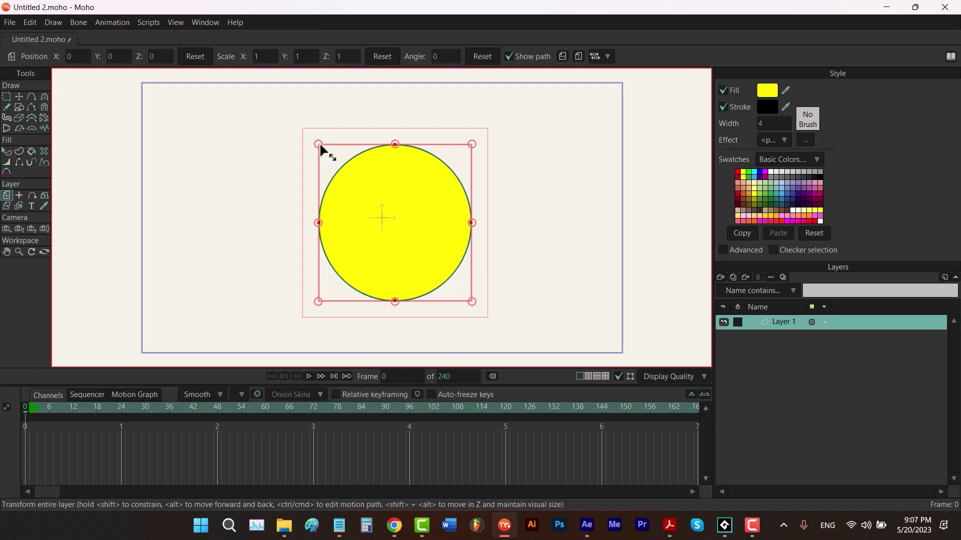
Step: Move Layer 1 freehand to the left to about X -0.89 and undo the move
{"action": "left_click", "coordinate": [420, 241]}
{"action": "left_click_drag", "start_coordinate": [571, 237], "coordinate": [446, 253]}
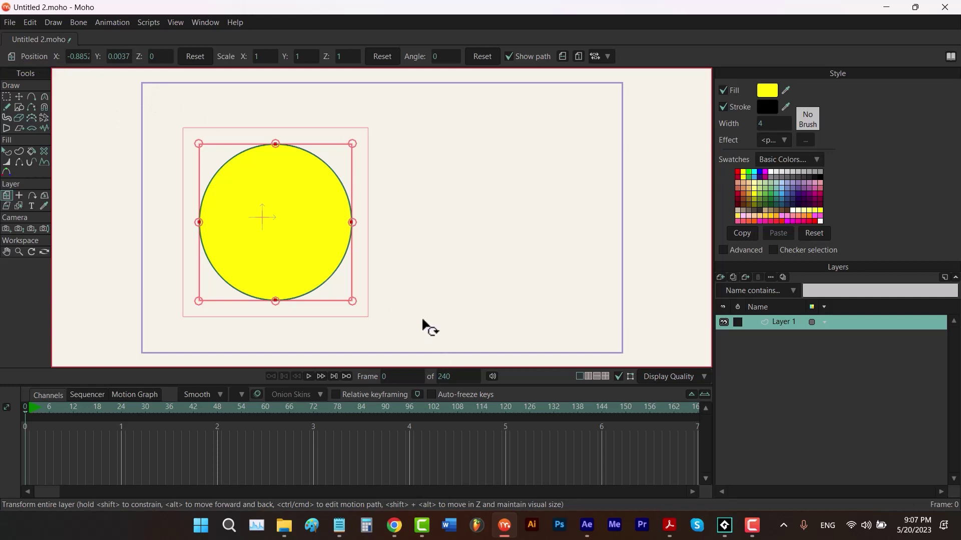
{"action": "key", "text": "ctrl+z"}
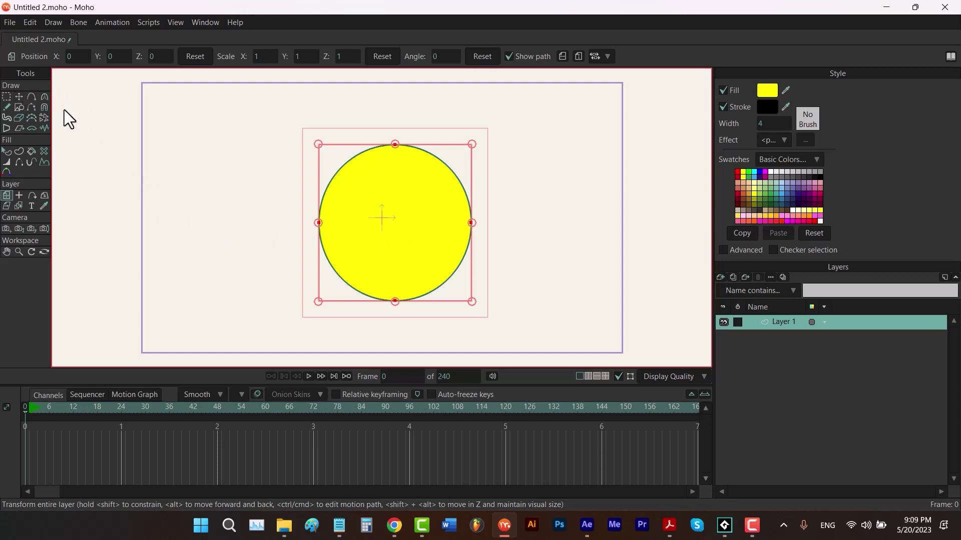
Step: Select the yellow ellipse's leftmost and rightmost points together with the Transform Points tool
{"action": "left_click", "coordinate": [19, 97]}
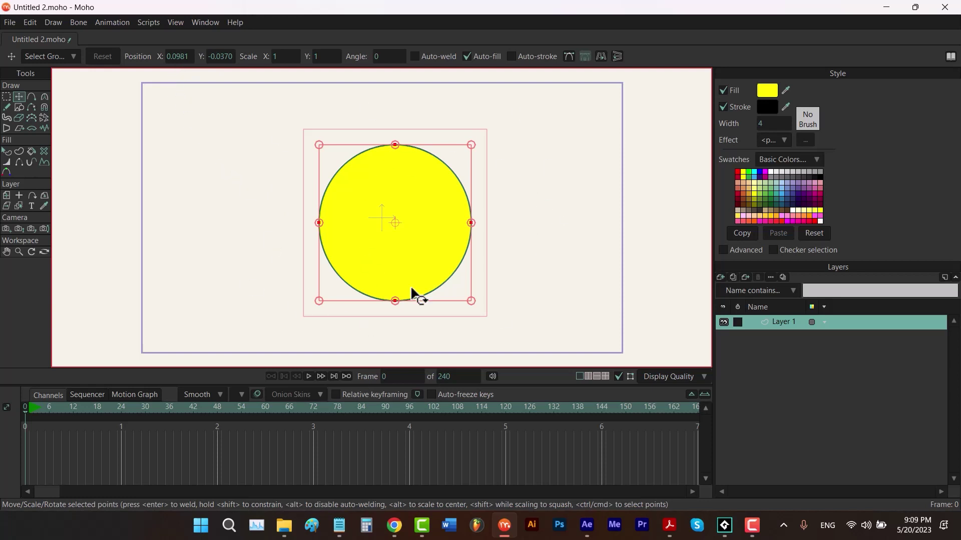
{"action": "left_click", "coordinate": [514, 205]}
{"action": "left_click", "coordinate": [471, 223]}
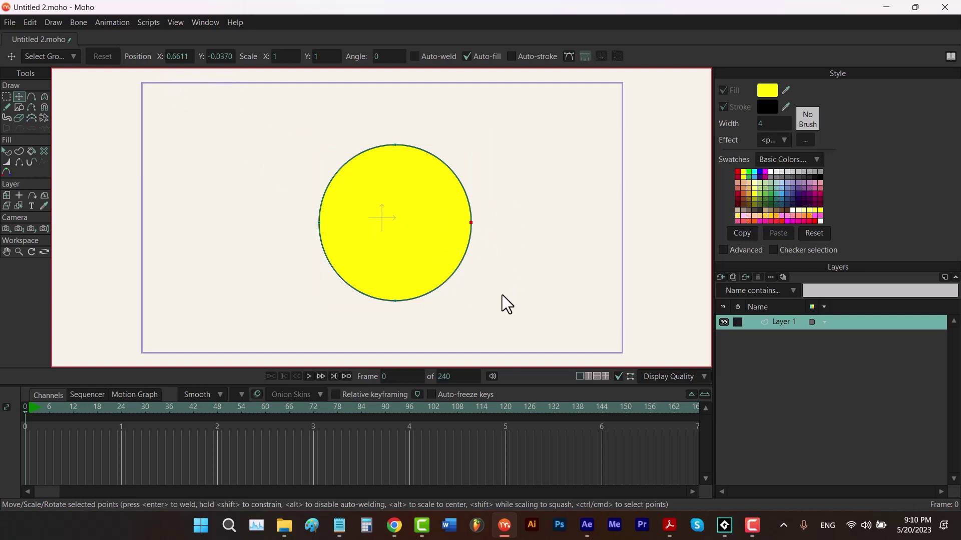
{"action": "left_click_drag", "start_coordinate": [522, 205], "coordinate": [308, 241]}
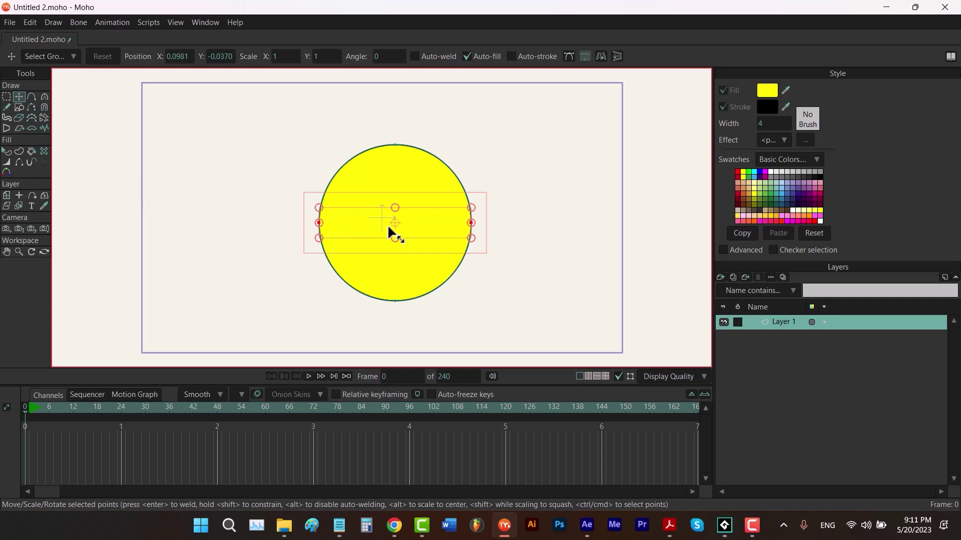
Step: Push Layer 1 back in depth by setting its Z position to -2 and then -2.25
{"action": "key", "text": "m"}
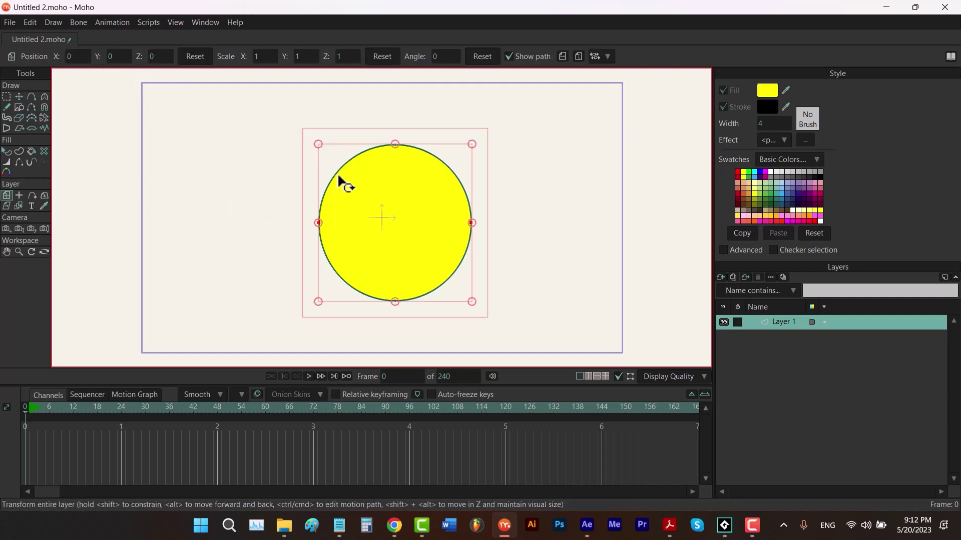
{"action": "left_click", "coordinate": [154, 56]}
{"action": "type", "text": "-2"}
{"action": "key", "text": "Return"}
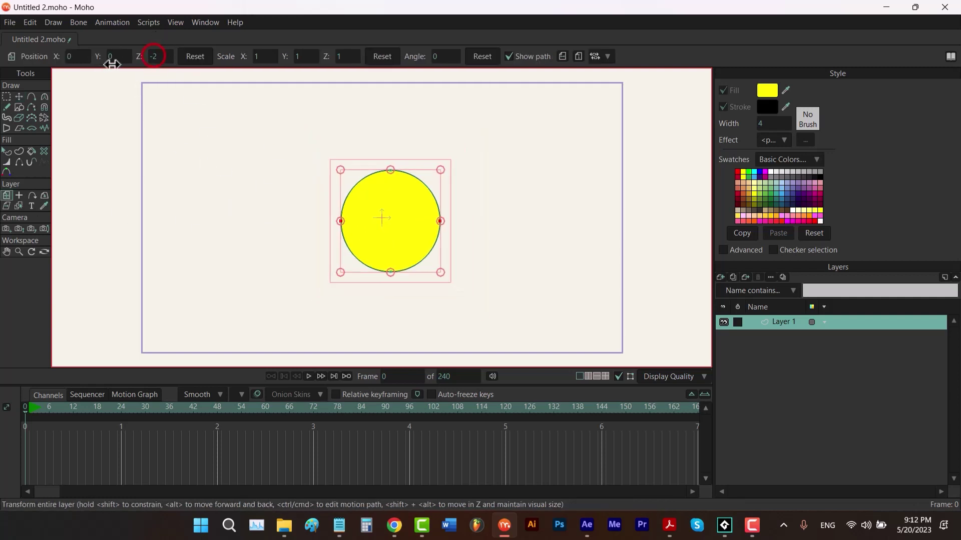
{"action": "type", "text": ".25"}
{"action": "key", "text": "Return"}
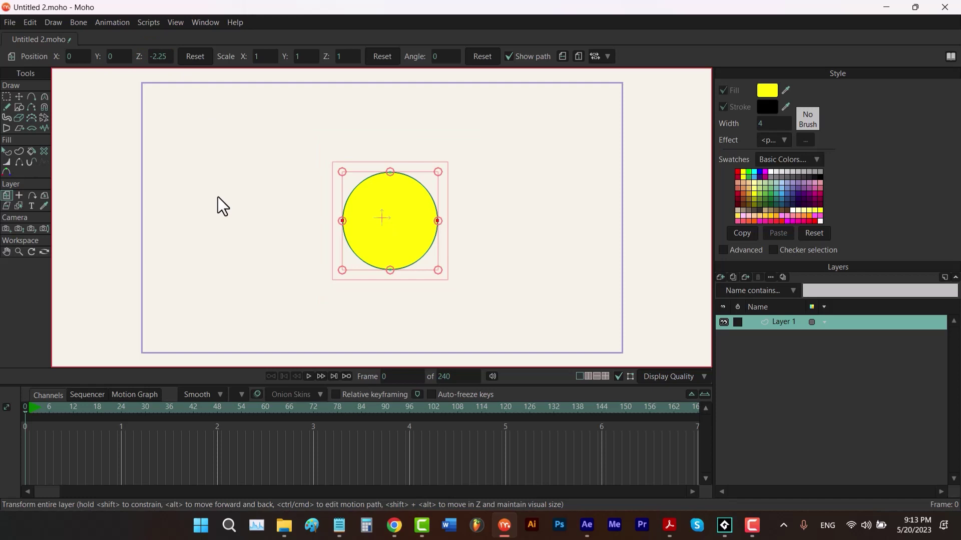
Step: Set Layer 1's Z position to 2.75 and reset the layer position
{"action": "left_click", "coordinate": [159, 56]}
{"action": "type", "text": "2.75"}
{"action": "key", "text": "Return"}
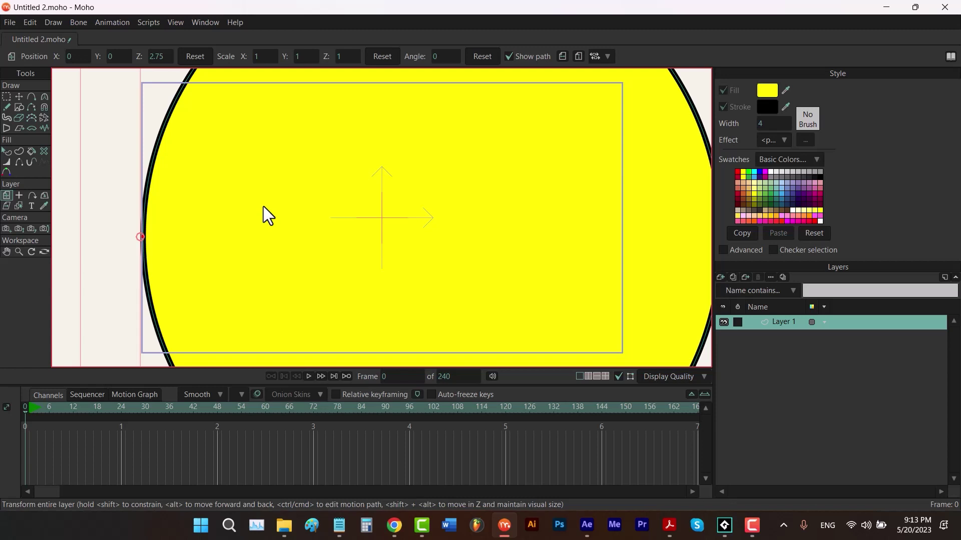
{"action": "left_click", "coordinate": [204, 60]}
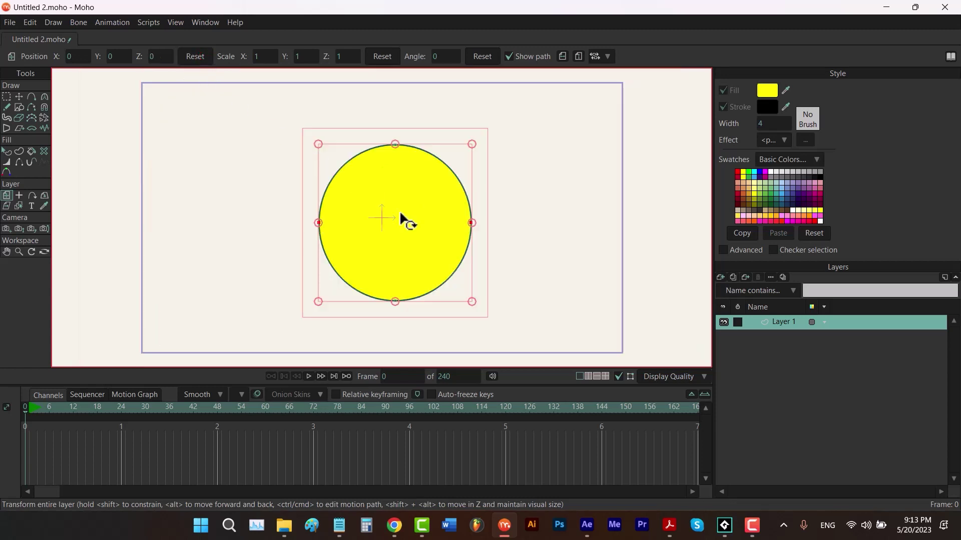
Step: Bring Layer 1 closer to the camera by setting its Z position to 1.75 with the Transform Layer tool
{"action": "left_click", "coordinate": [45, 252]}
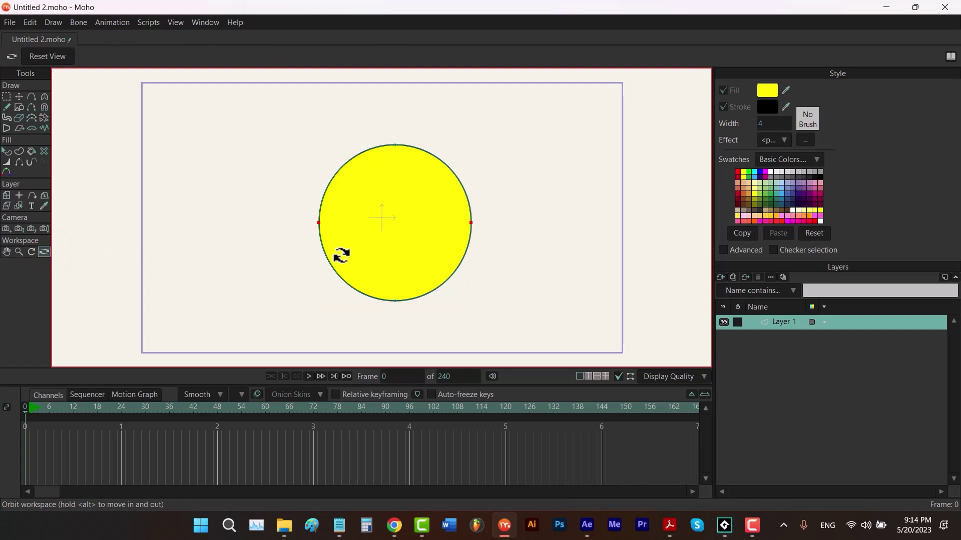
{"action": "left_click_drag", "start_coordinate": [342, 255], "coordinate": [332, 251]}
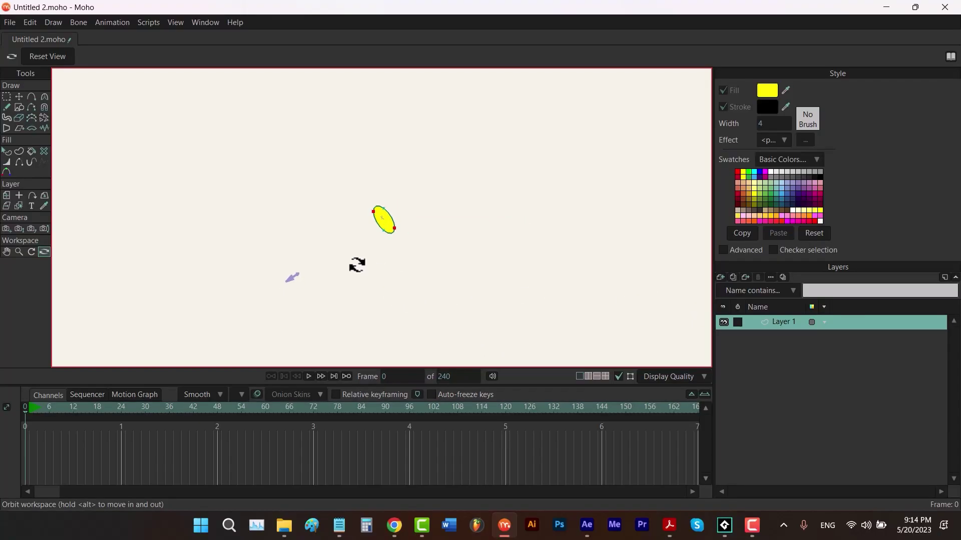
{"action": "left_click_drag", "start_coordinate": [380, 273], "coordinate": [421, 255]}
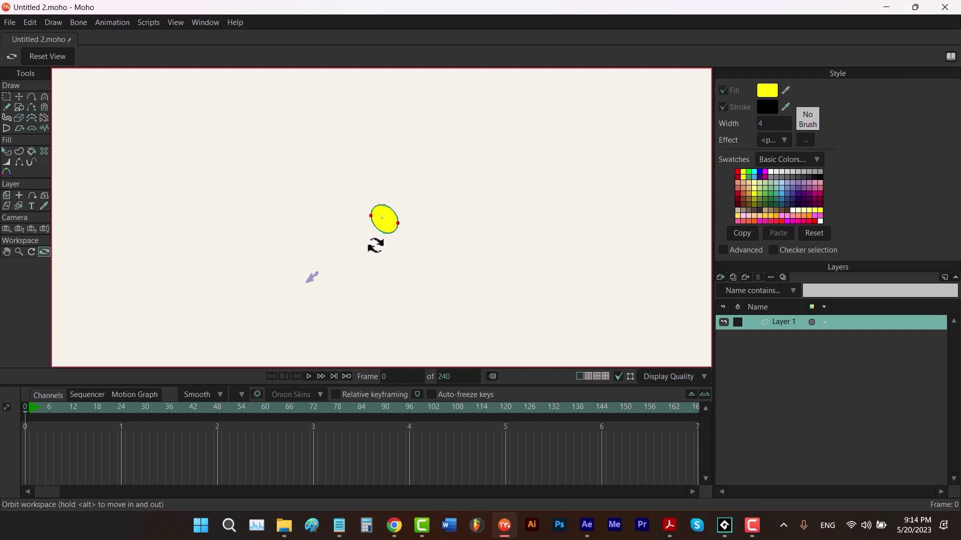
{"action": "left_click_drag", "start_coordinate": [307, 282], "coordinate": [240, 329]}
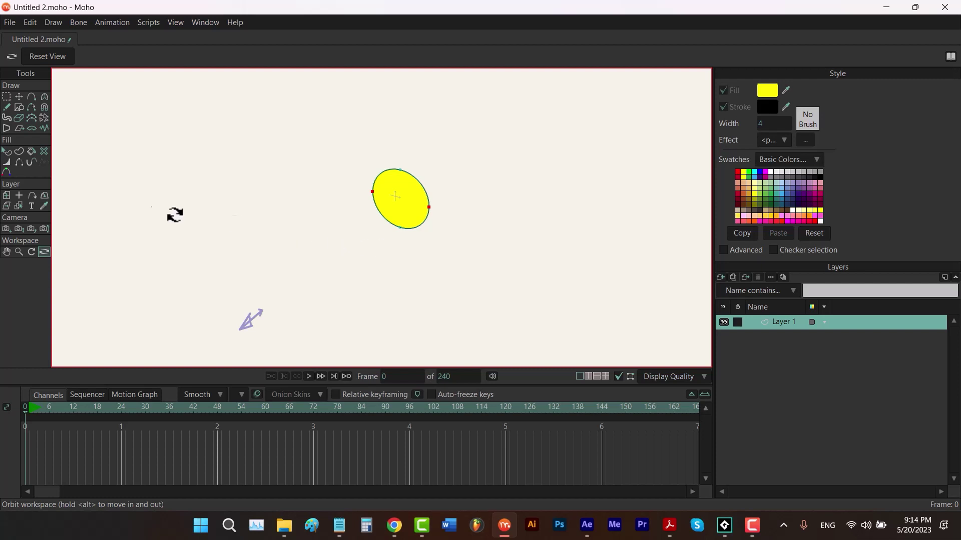
{"action": "left_click", "coordinate": [6, 195]}
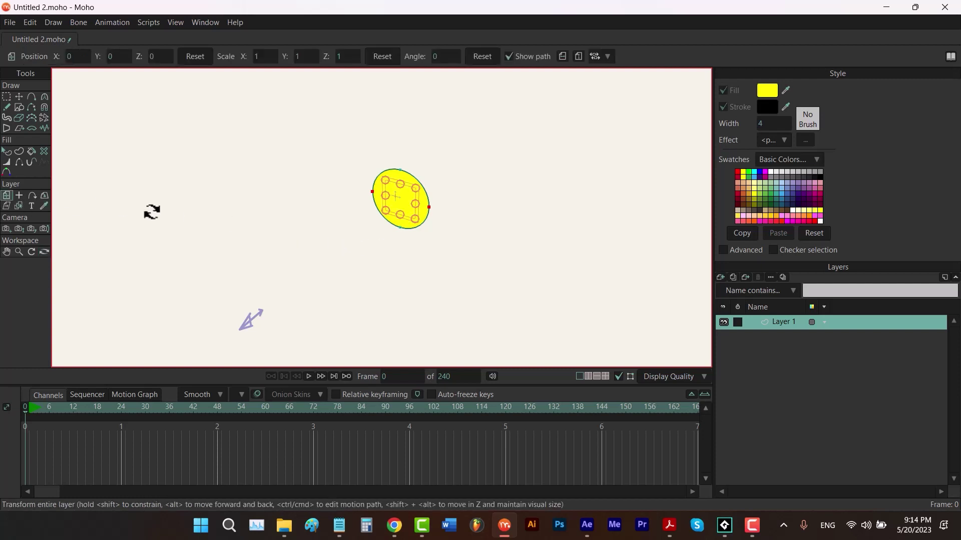
{"action": "left_click", "coordinate": [154, 57]}
{"action": "type", "text": "1.75"}
{"action": "key", "text": "Return"}
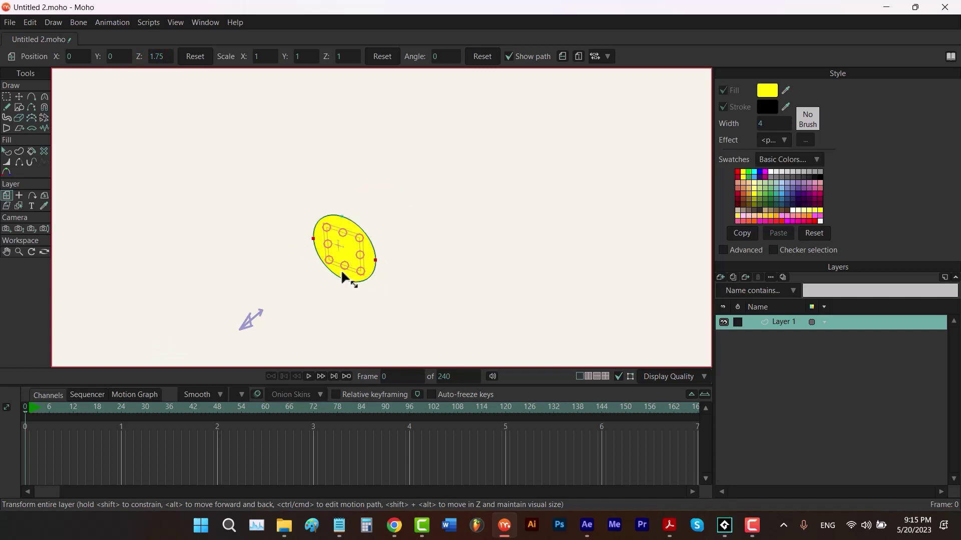
Step: Push Layer 1 back by setting its Z position to -2.25 and then -3.75, and reset the layer position
{"action": "left_click_drag", "start_coordinate": [159, 58], "coordinate": [82, 75]}
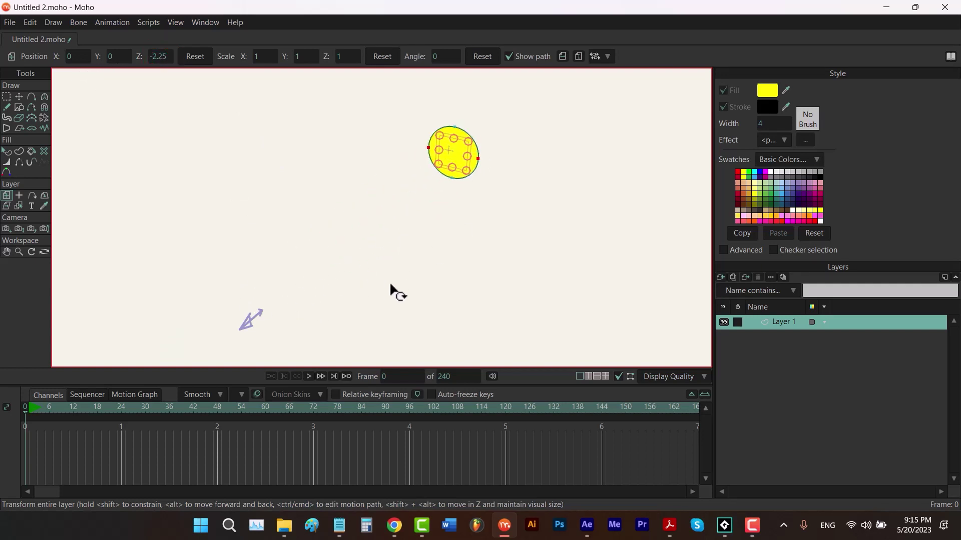
{"action": "key", "text": "ctrl+r"}
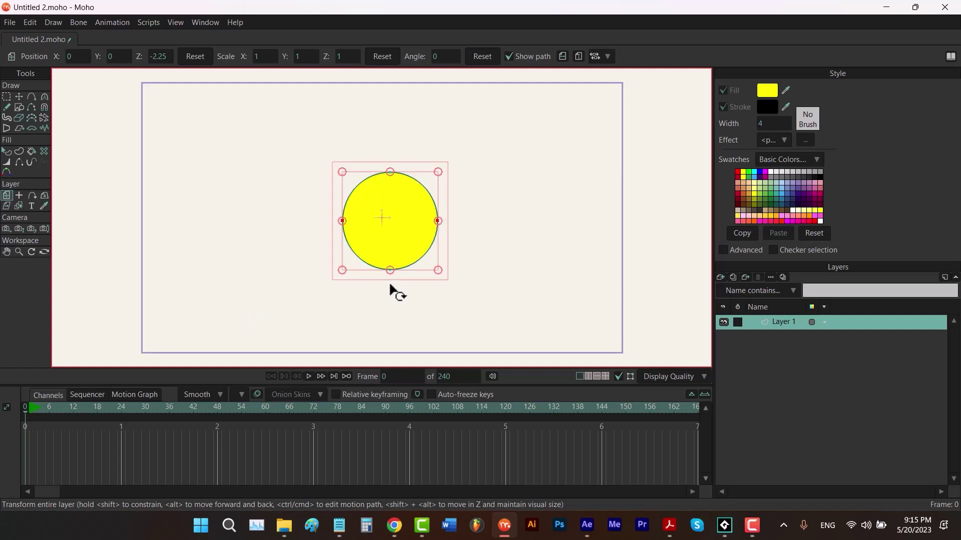
{"action": "left_click_drag", "start_coordinate": [158, 59], "coordinate": [155, 100]}
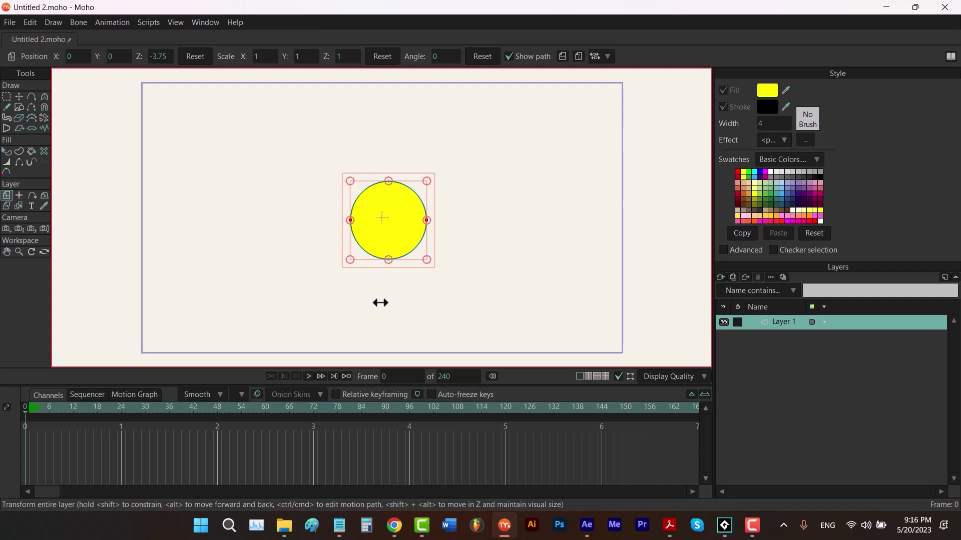
{"action": "left_click", "coordinate": [203, 54]}
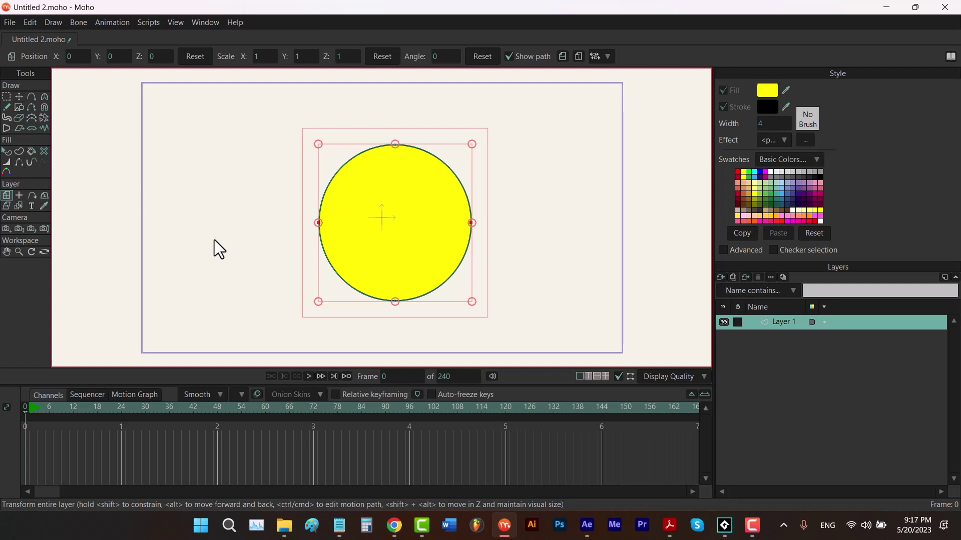
Step: Draw two more yellow ellipses on Layer 1, one on each side of the existing circle
{"action": "key", "text": "t"}
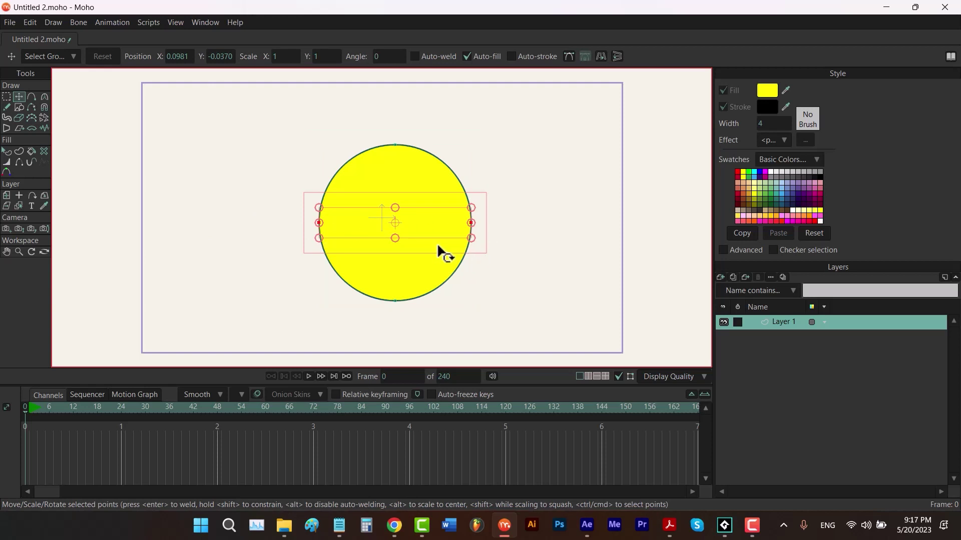
{"action": "key", "text": "e"}
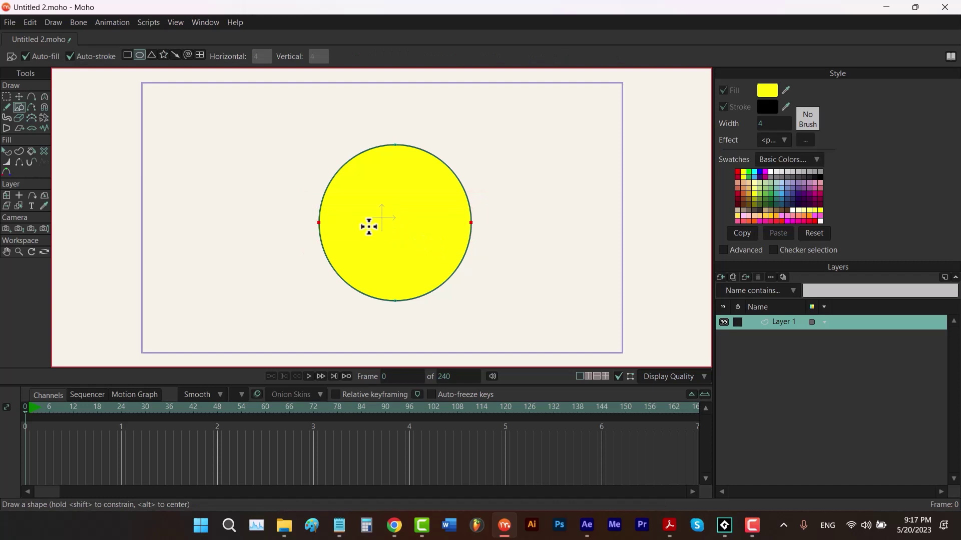
{"action": "left_click_drag", "start_coordinate": [181, 115], "coordinate": [300, 249]}
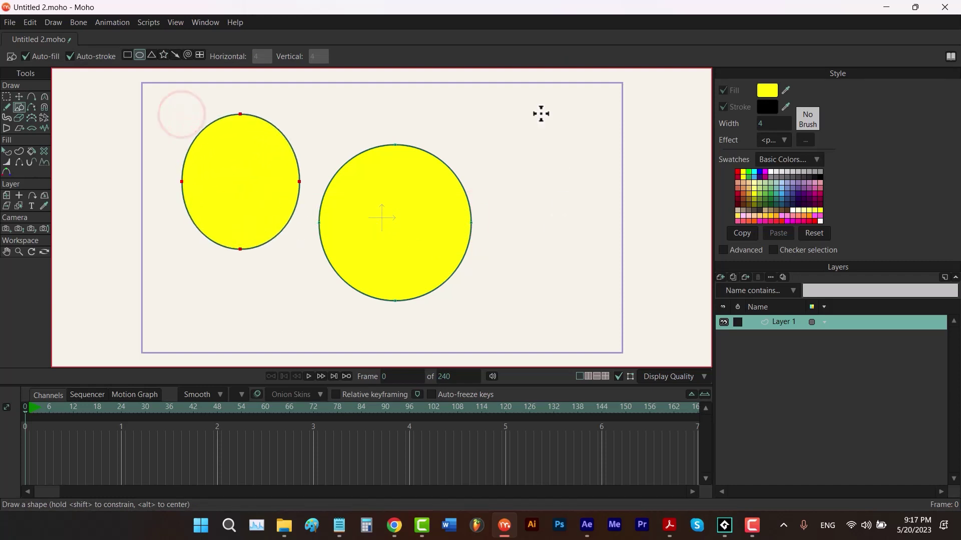
{"action": "mouse_move", "coordinate": [531, 123]}
{"action": "left_mouse_down"}
{"action": "mouse_move", "coordinate": [592, 193]}
{"action": "mouse_move", "coordinate": [617, 249]}
{"action": "left_mouse_up"}
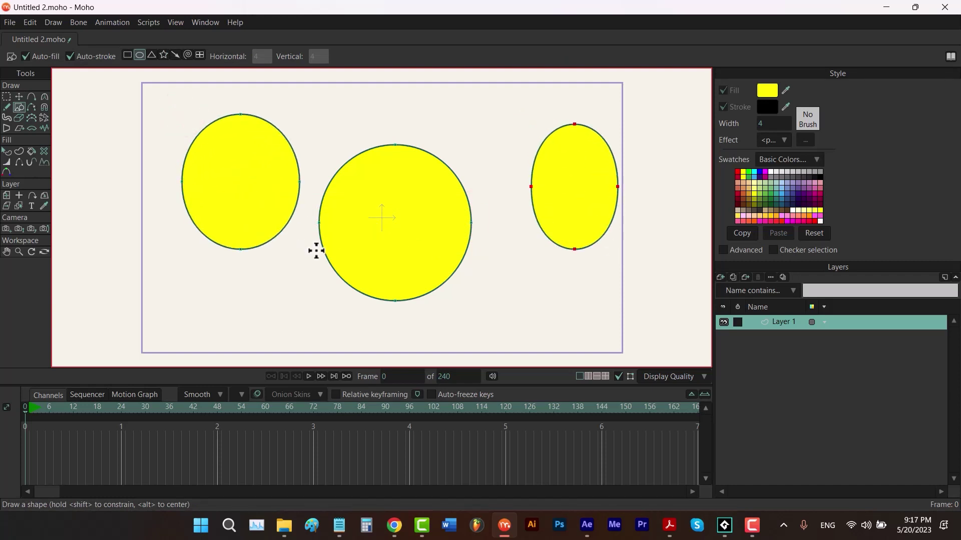
Step: Shift the whole Layer 1 sideways to an X position of about -0.263 with Transform Layer, and reset its position
{"action": "key", "text": "m"}
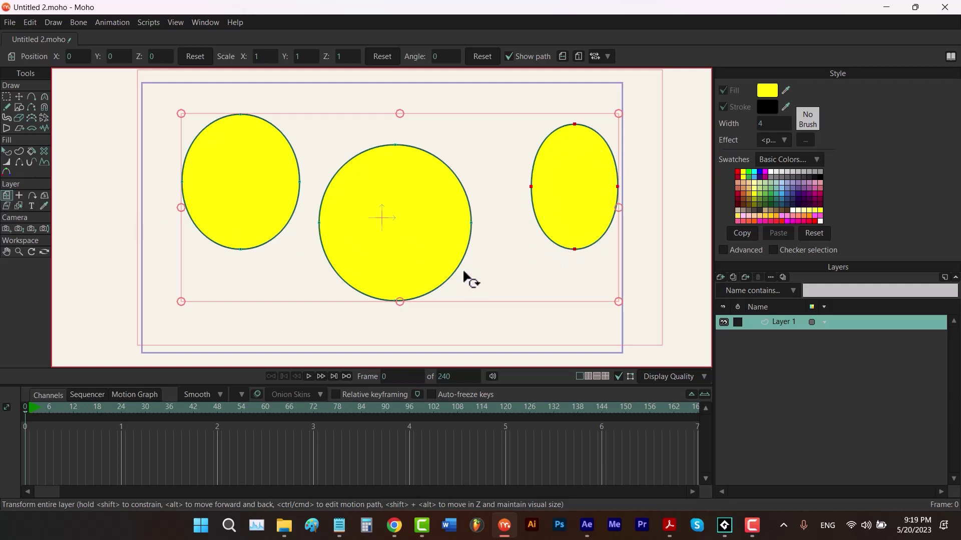
{"action": "left_click_drag", "start_coordinate": [535, 265], "coordinate": [508, 270]}
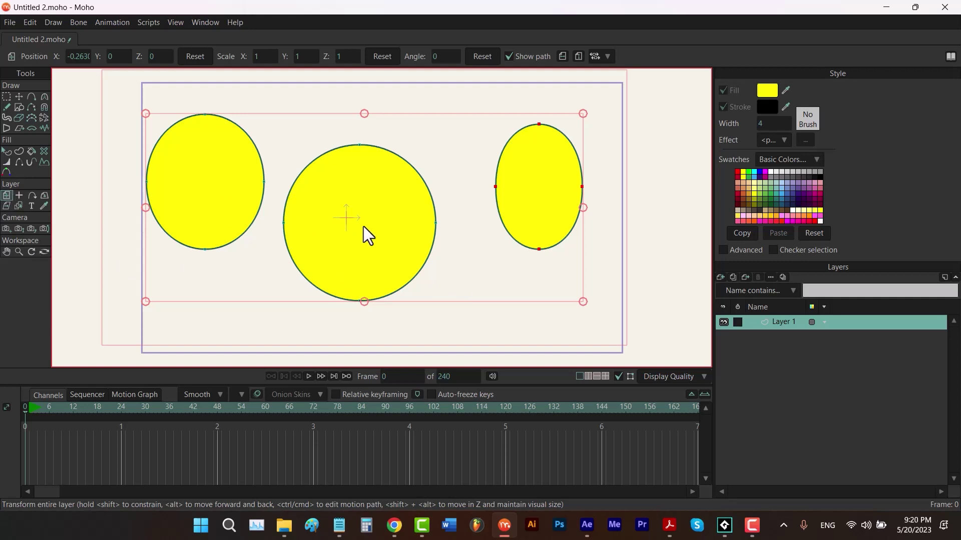
{"action": "left_click", "coordinate": [208, 61]}
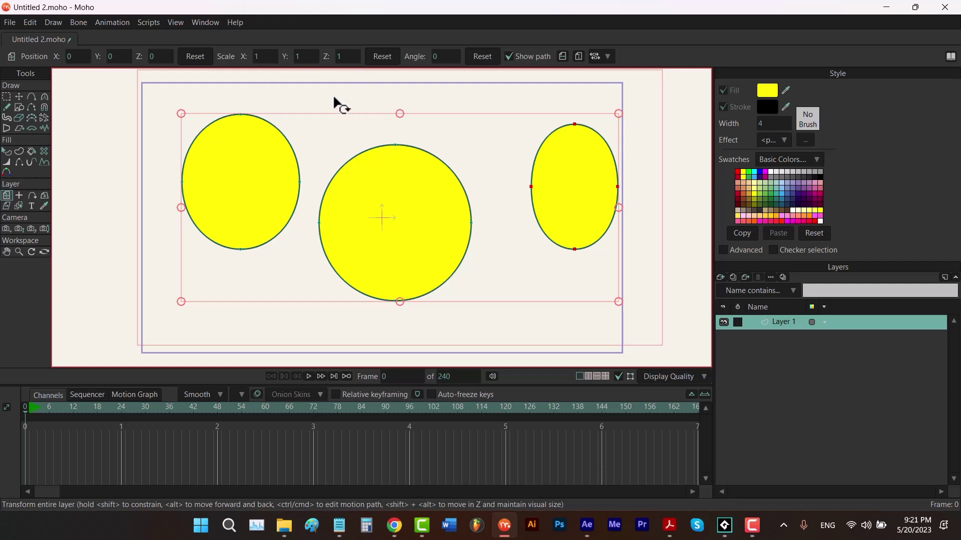
Step: Scale the selected points of the right-hand ellipse by 2 on X with the Transform Points tool
{"action": "left_click", "coordinate": [20, 97]}
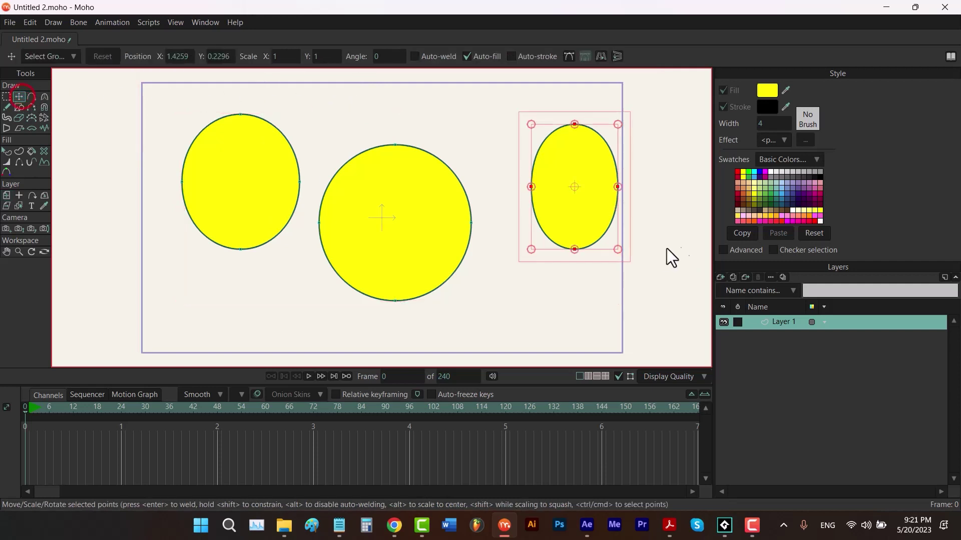
{"action": "left_click", "coordinate": [282, 58]}
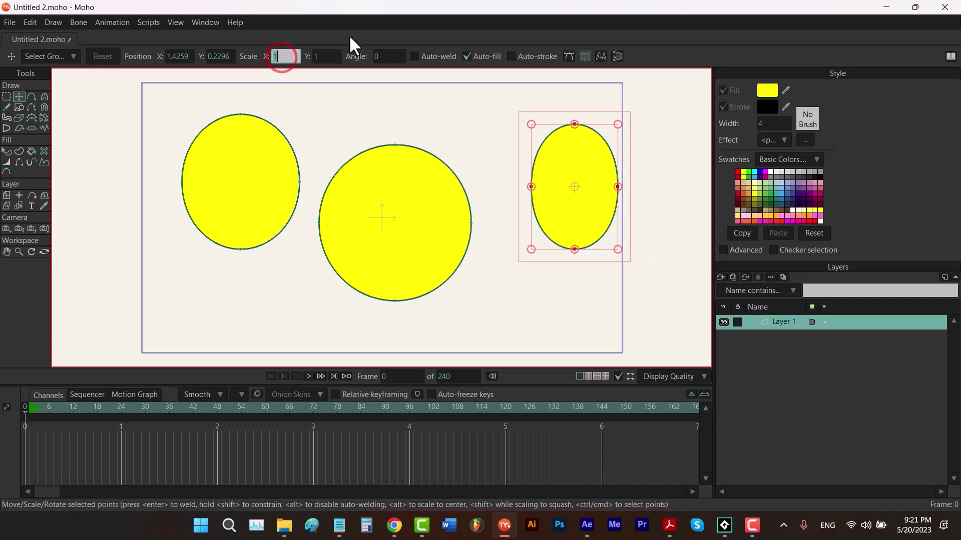
{"action": "type", "text": "2"}
{"action": "key", "text": "Return"}
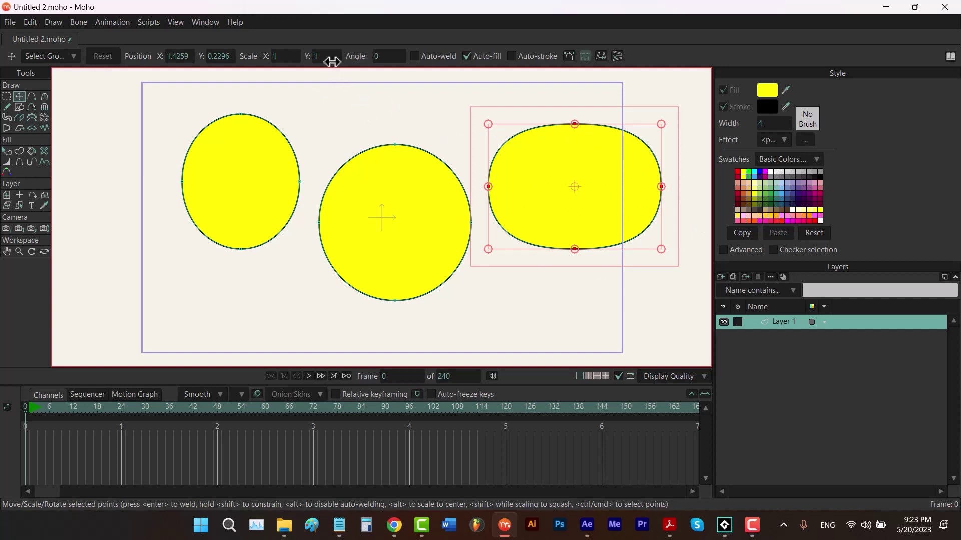
Step: Set the X scale of the whole Layer 1 to 2 with the Transform Layer tool, and reset the layer scale
{"action": "left_click", "coordinate": [6, 195]}
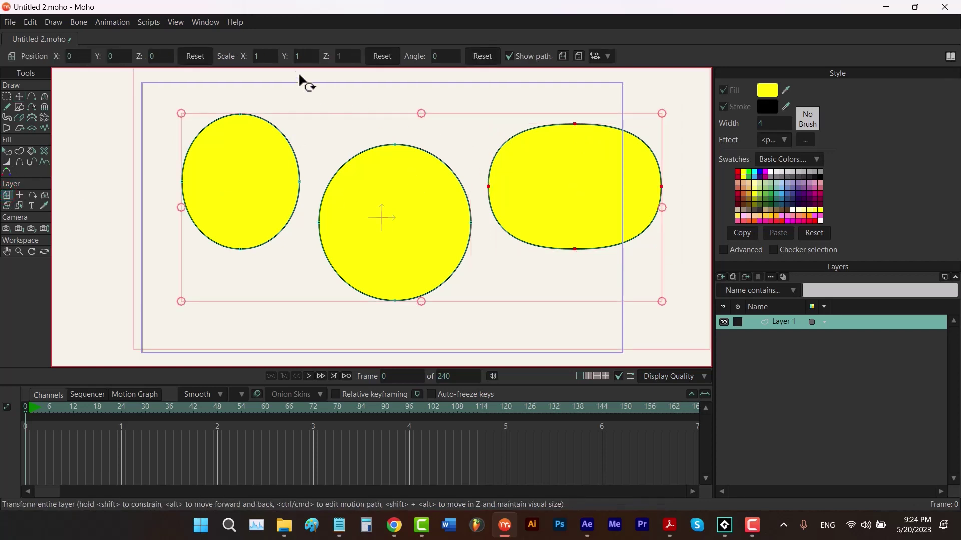
{"action": "double_click", "coordinate": [264, 56]}
{"action": "type", "text": "2"}
{"action": "key", "text": "Return"}
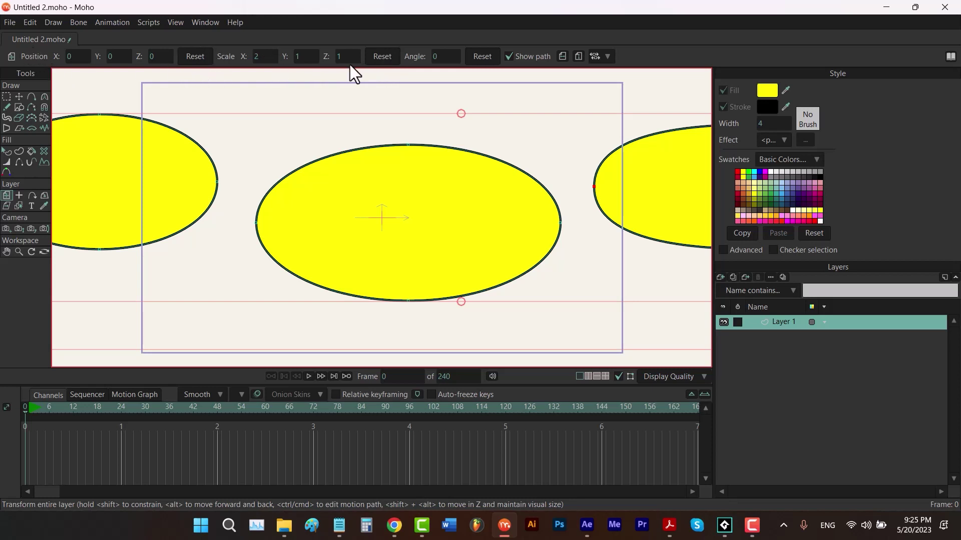
{"action": "left_click", "coordinate": [395, 62]}
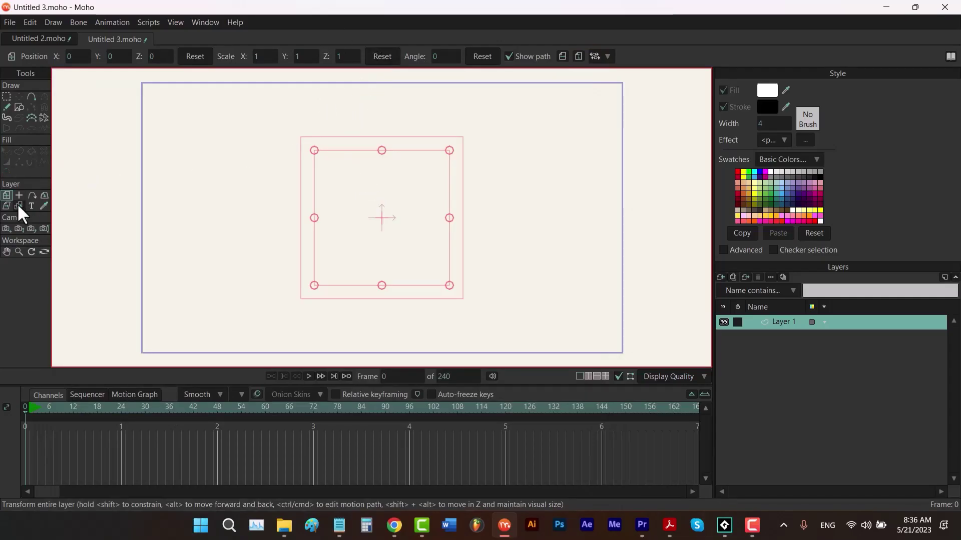
Step: Insert the Anvil object from the 3D Props folder of the Factory Content Library into the Untitled 3 document
{"action": "left_click", "coordinate": [206, 23]}
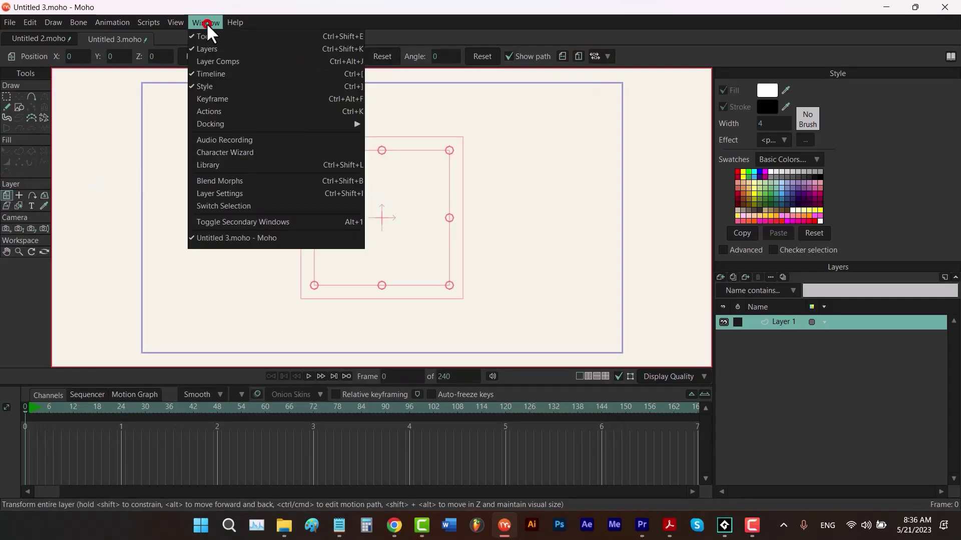
{"action": "left_click", "coordinate": [228, 162]}
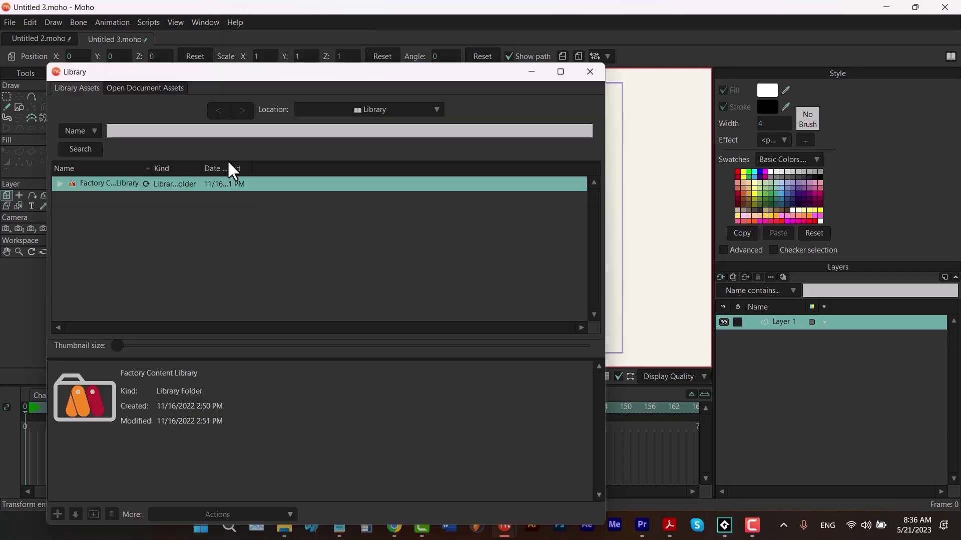
{"action": "left_click", "coordinate": [59, 184]}
{"action": "left_click", "coordinate": [73, 199]}
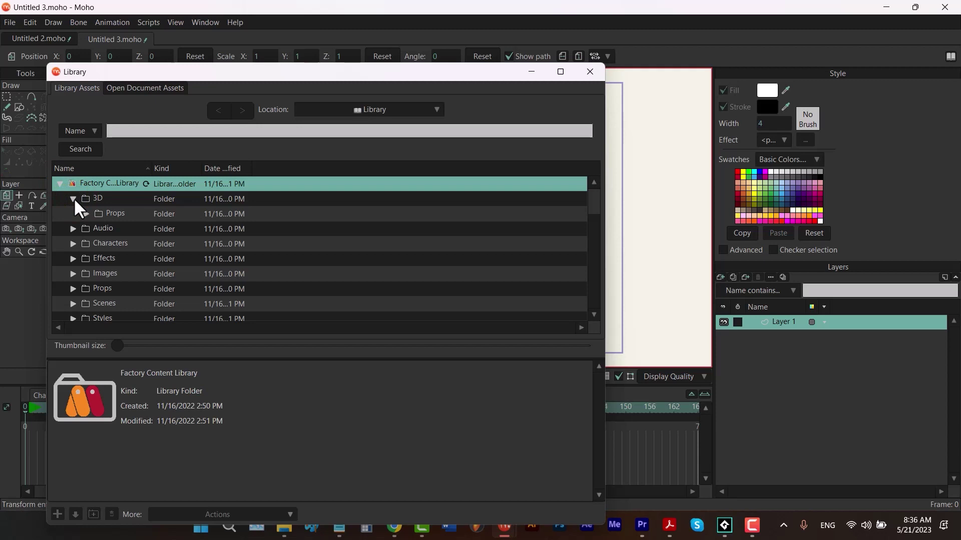
{"action": "left_click", "coordinate": [85, 213]}
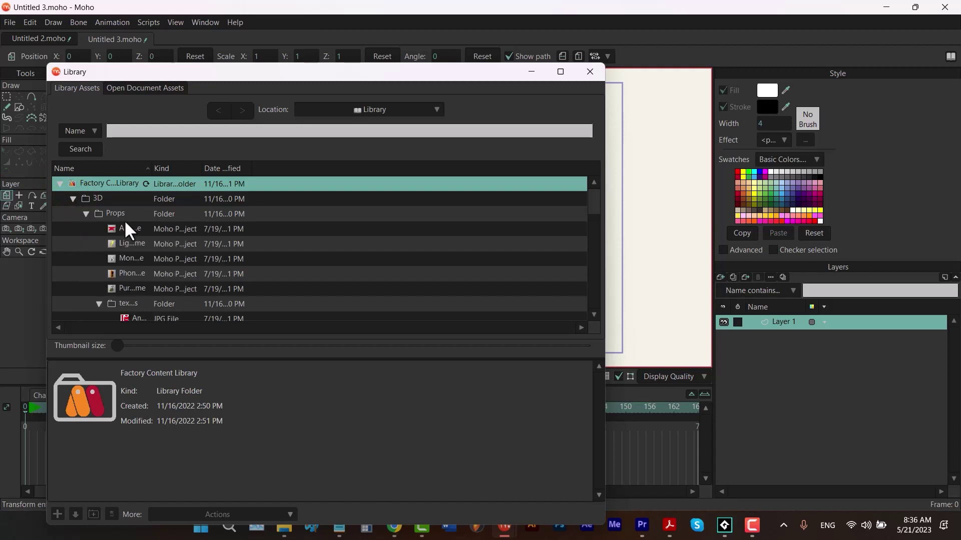
{"action": "left_click_drag", "start_coordinate": [133, 226], "coordinate": [641, 255]}
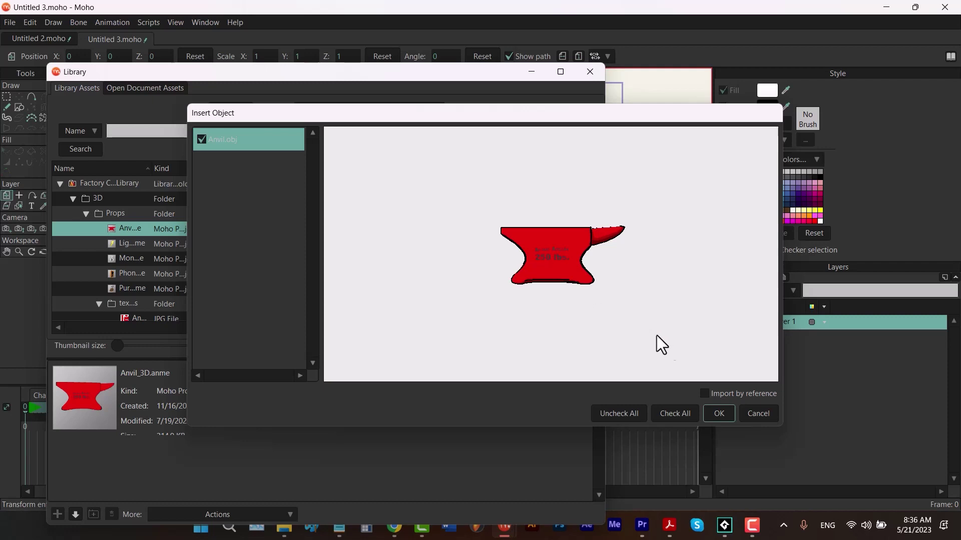
{"action": "left_click", "coordinate": [716, 415]}
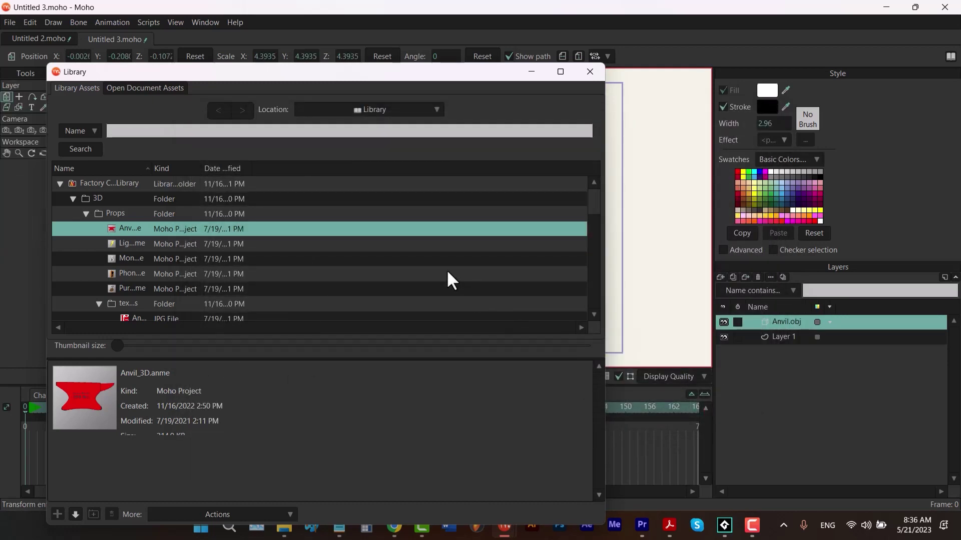
{"action": "left_click", "coordinate": [591, 71]}
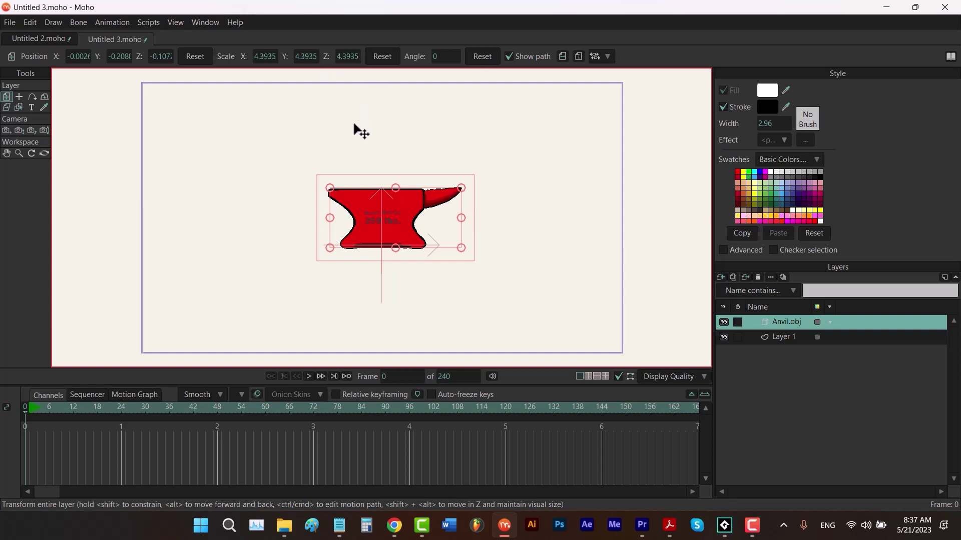
Step: Change the Z scale of the Anvil.obj layer with the Transform Layer tool while viewing the anvil from an angle
{"action": "left_click", "coordinate": [44, 153]}
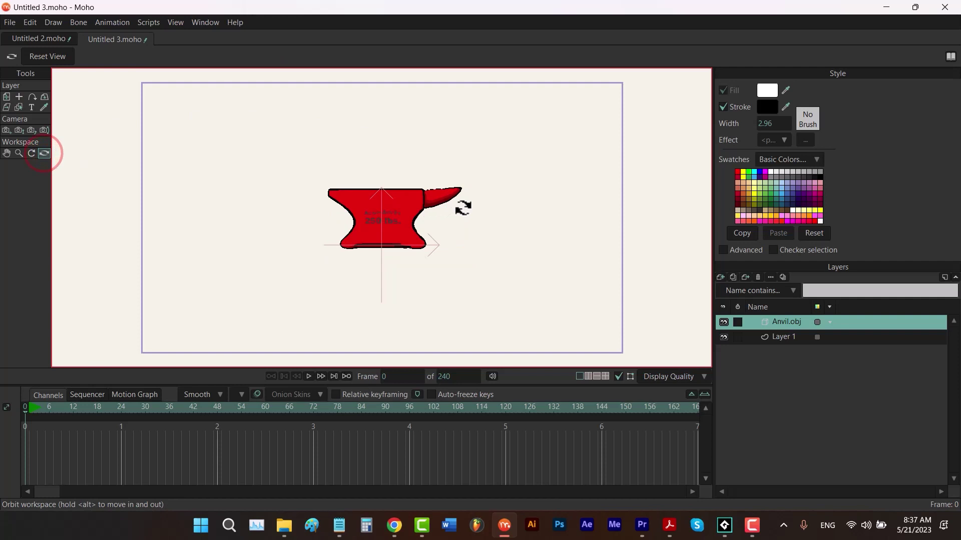
{"action": "mouse_move", "coordinate": [453, 203]}
{"action": "left_mouse_down"}
{"action": "mouse_move", "coordinate": [437, 216]}
{"action": "mouse_move", "coordinate": [457, 197]}
{"action": "mouse_move", "coordinate": [385, 225]}
{"action": "left_mouse_up"}
{"action": "scroll", "coordinate": [385, 220], "scroll_direction": "up", "scroll_amount": 8}
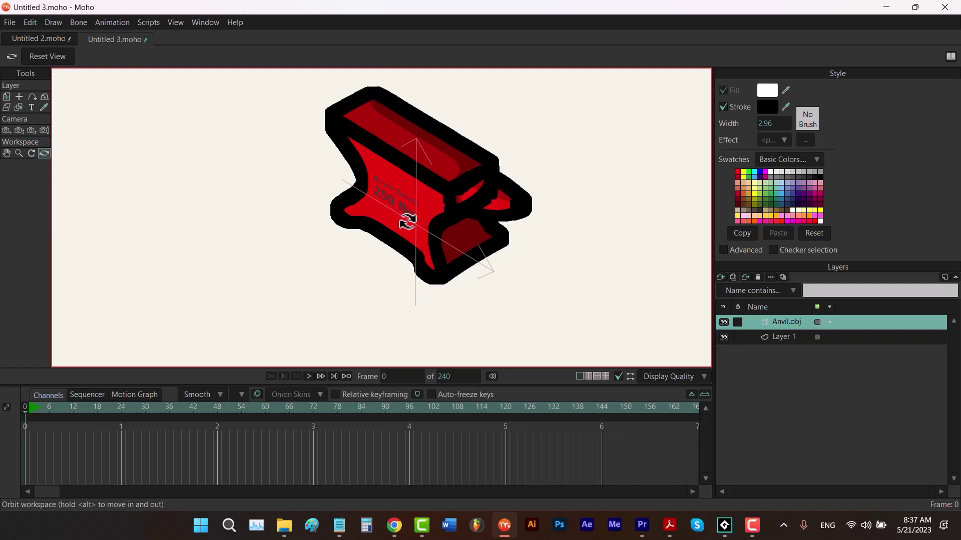
{"action": "key", "text": "m"}
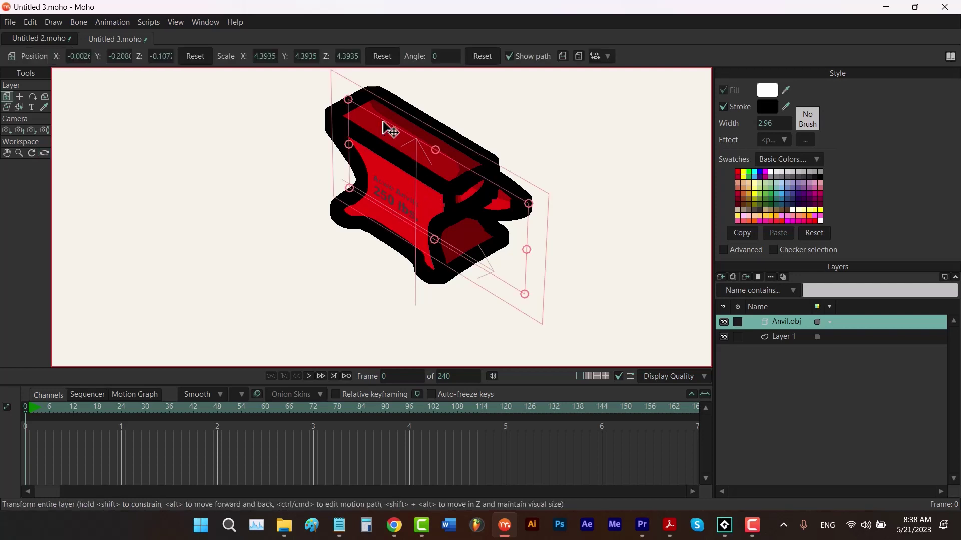
{"action": "left_click_drag", "start_coordinate": [347, 56], "coordinate": [430, 85]}
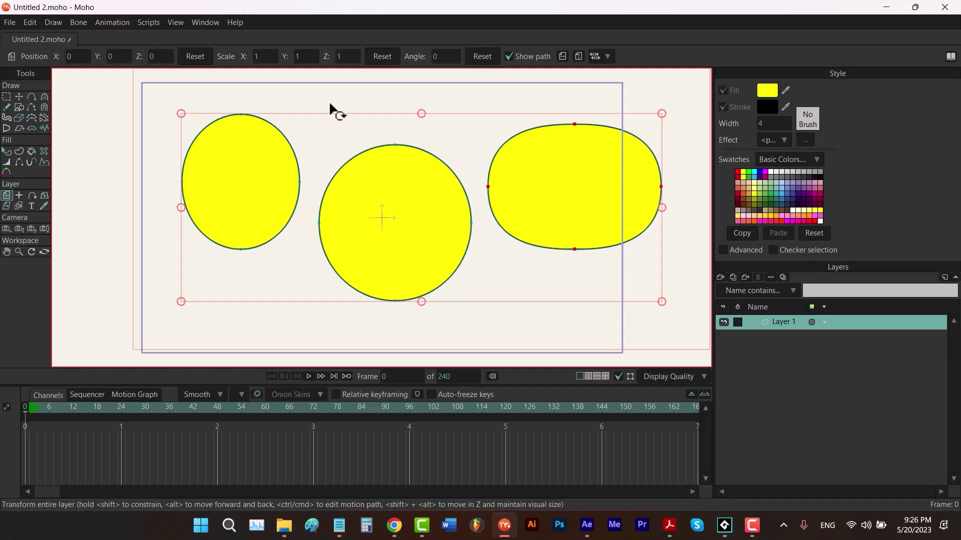
Step: Delete the widened right-hand ellipse from Layer 1 in the Untitled 2 document
{"action": "key", "text": "t"}
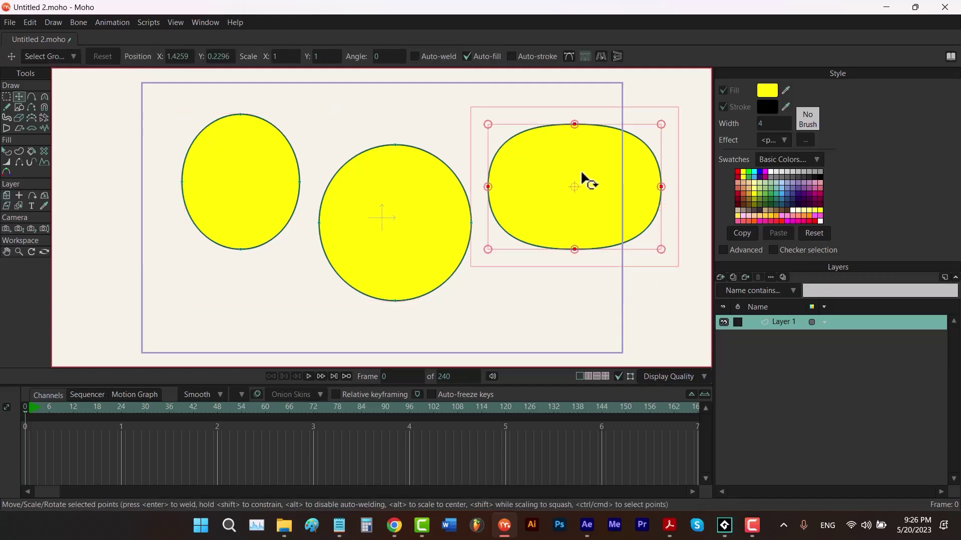
{"action": "key", "text": "Delete"}
Step: Rotate Layer 1 freehand to about -209 degrees with Transform Layer, set its angle to 30, and reset the angle
{"action": "key", "text": "0"}
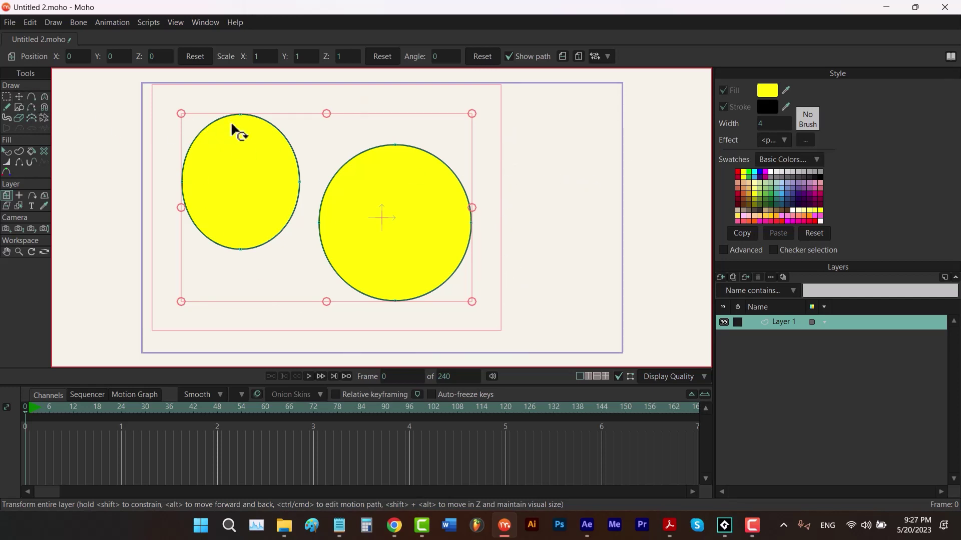
{"action": "left_click_drag", "start_coordinate": [486, 202], "coordinate": [530, 223]}
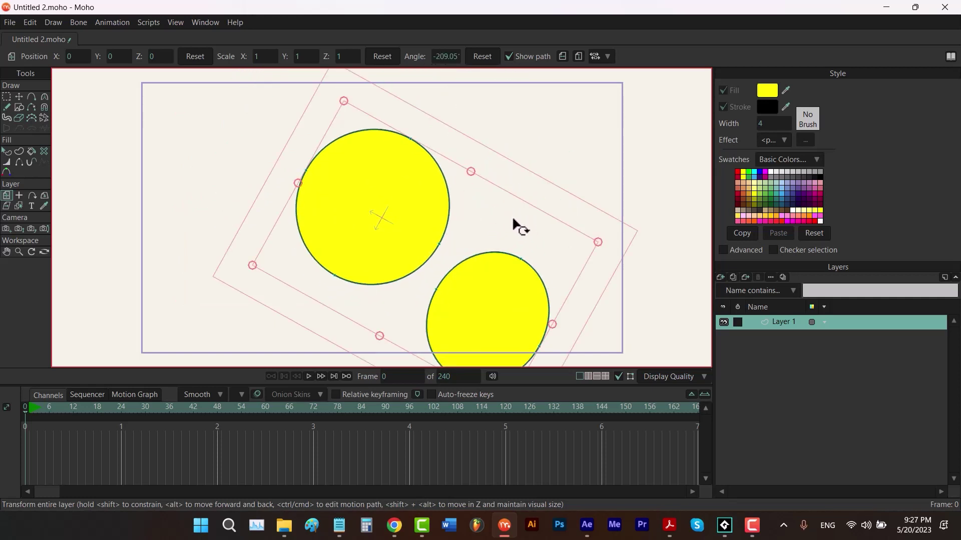
{"action": "left_click_drag", "start_coordinate": [448, 56], "coordinate": [457, 58]}
{"action": "left_click", "coordinate": [449, 56]}
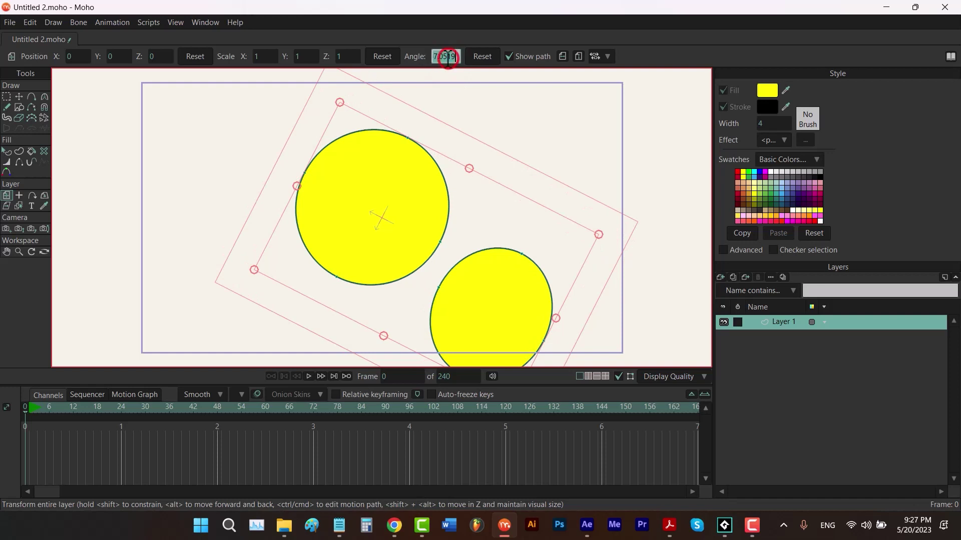
{"action": "type", "text": "30"}
{"action": "key", "text": "Return"}
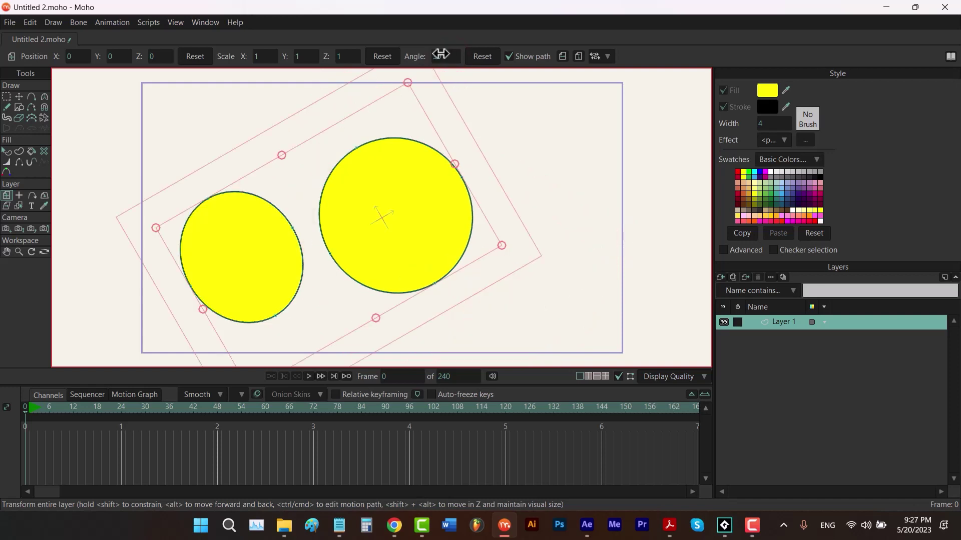
{"action": "left_click", "coordinate": [481, 55]}
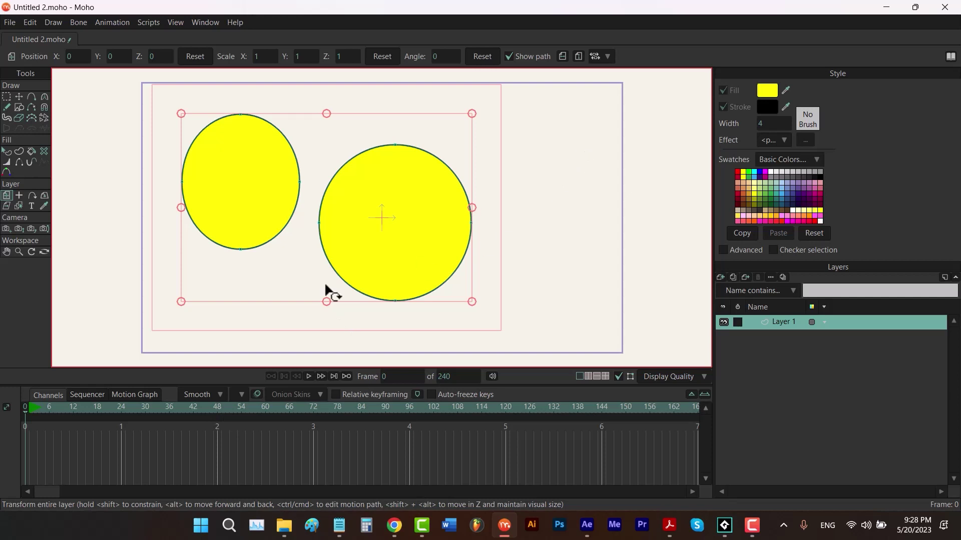
Step: Animate Layer 1's position to about X 1.06, Y -0.11 at frame 24 and bend the middle of its motion path upward
{"action": "left_click", "coordinate": [120, 406]}
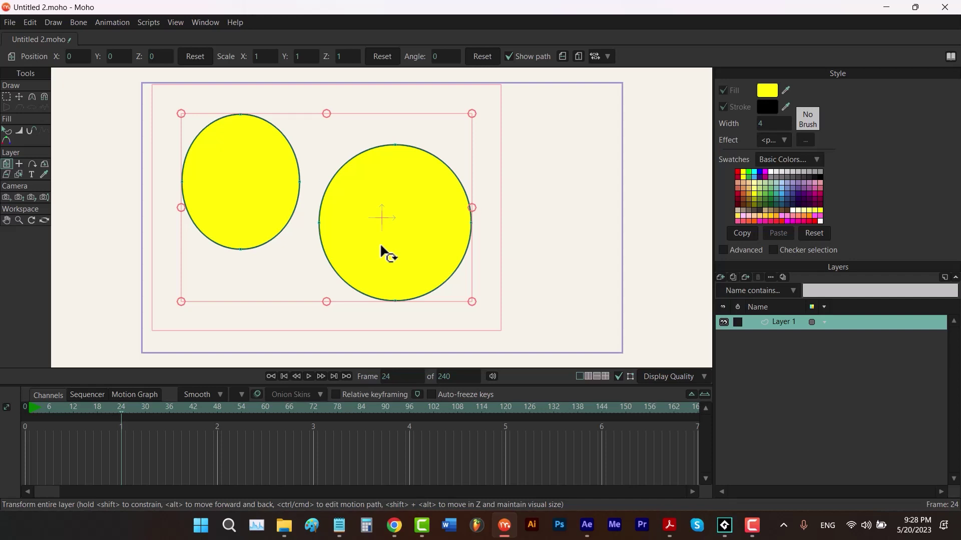
{"action": "left_click_drag", "start_coordinate": [383, 250], "coordinate": [527, 264]}
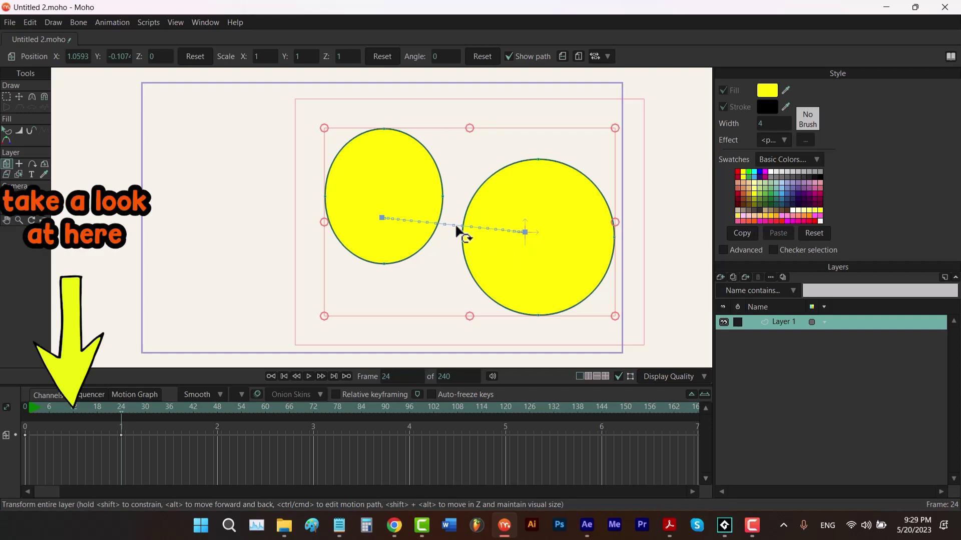
{"action": "left_click_drag", "start_coordinate": [454, 224], "coordinate": [461, 184]}
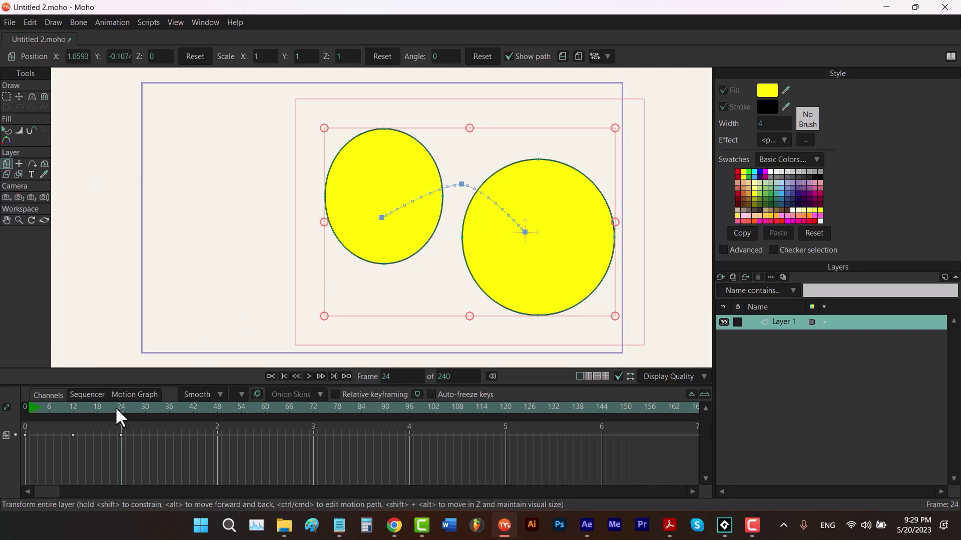
Step: Return the timeline to frame 0 and hide Layer 1's motion path
{"action": "left_click_drag", "start_coordinate": [116, 408], "coordinate": [4, 422]}
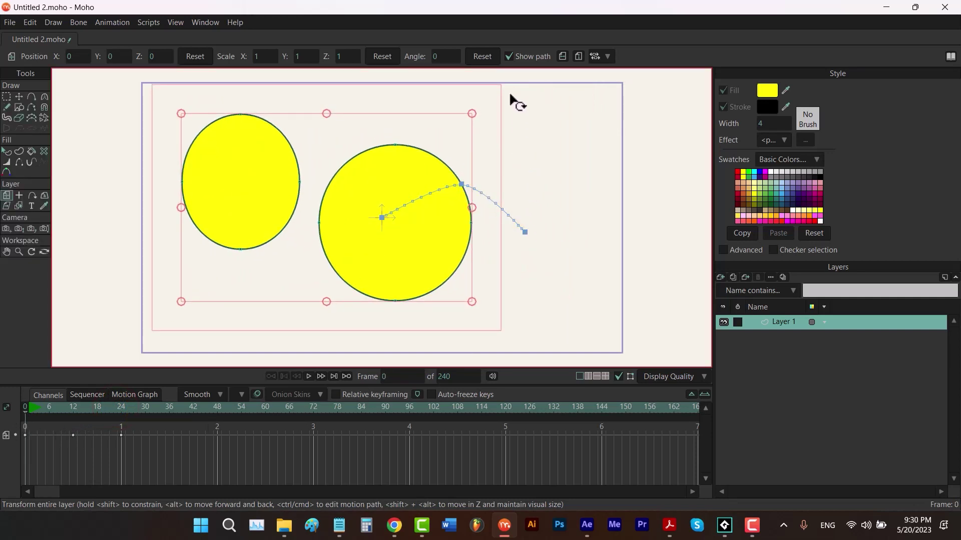
{"action": "left_click", "coordinate": [509, 56]}
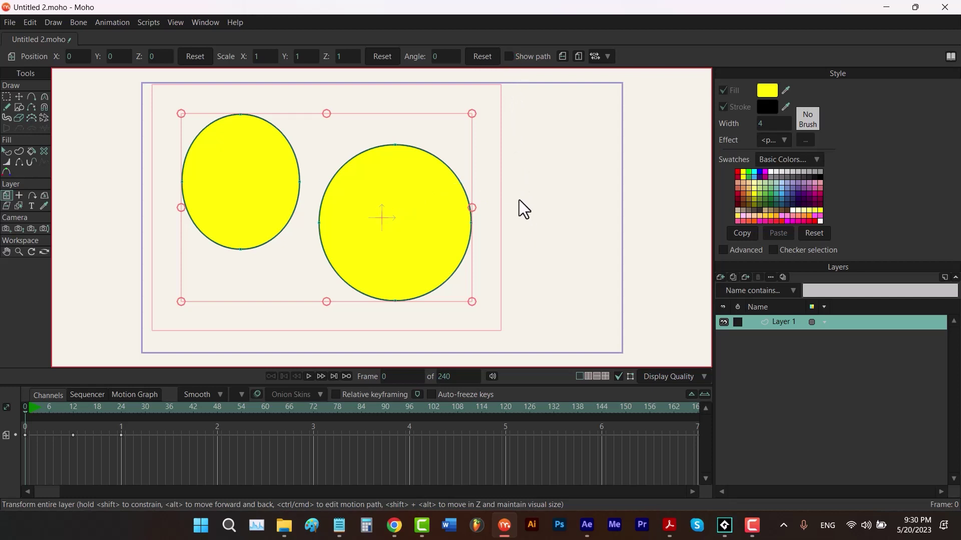
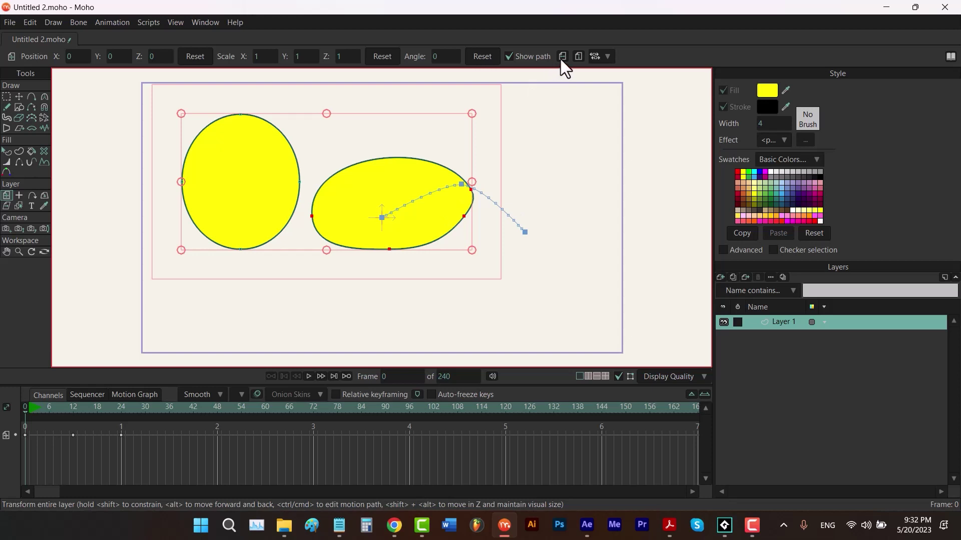
Step: Flip Layer 1 vertically and horizontally, with an X scale of -1 set and reset in between
{"action": "left_click", "coordinate": [579, 57]}
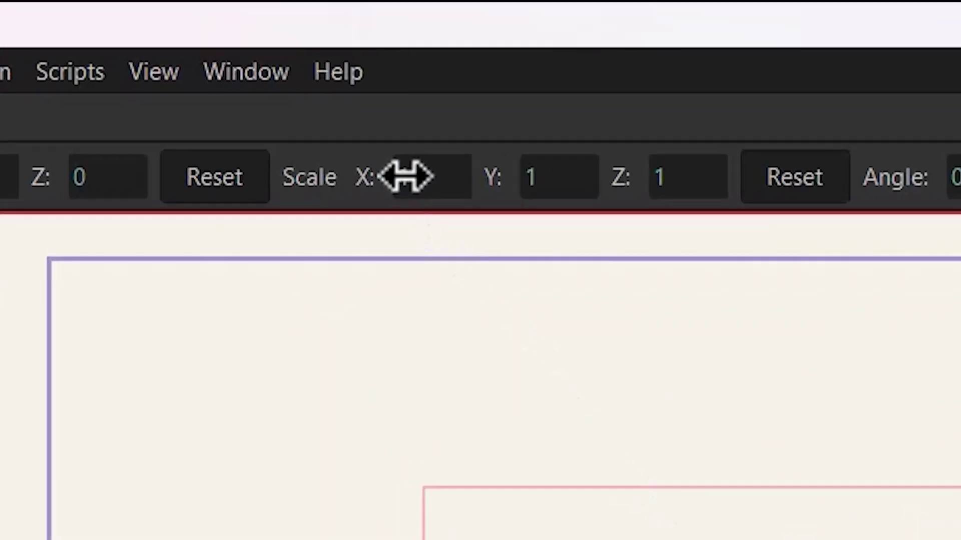
{"action": "left_click", "coordinate": [257, 56]}
{"action": "key", "text": "Left"}
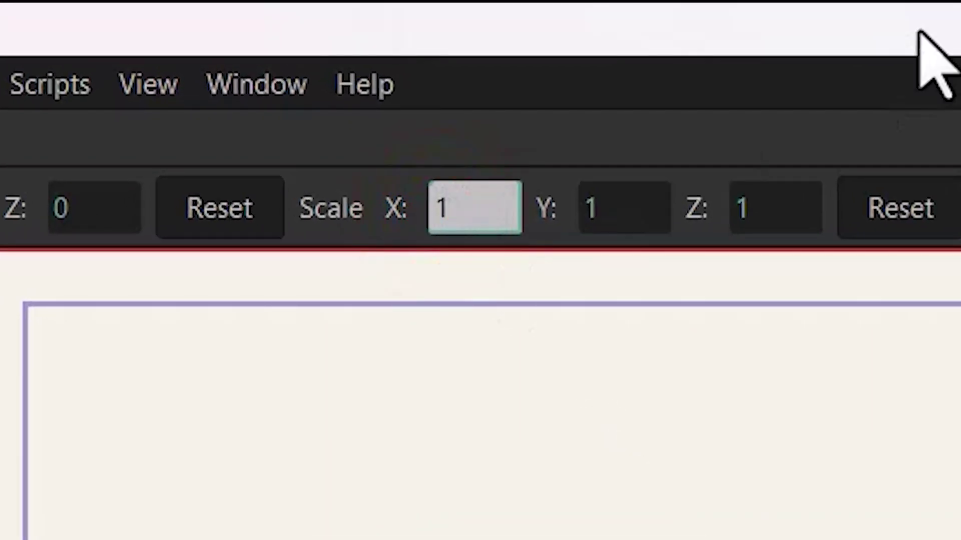
{"action": "type", "text": "-"}
{"action": "key", "text": "Return"}
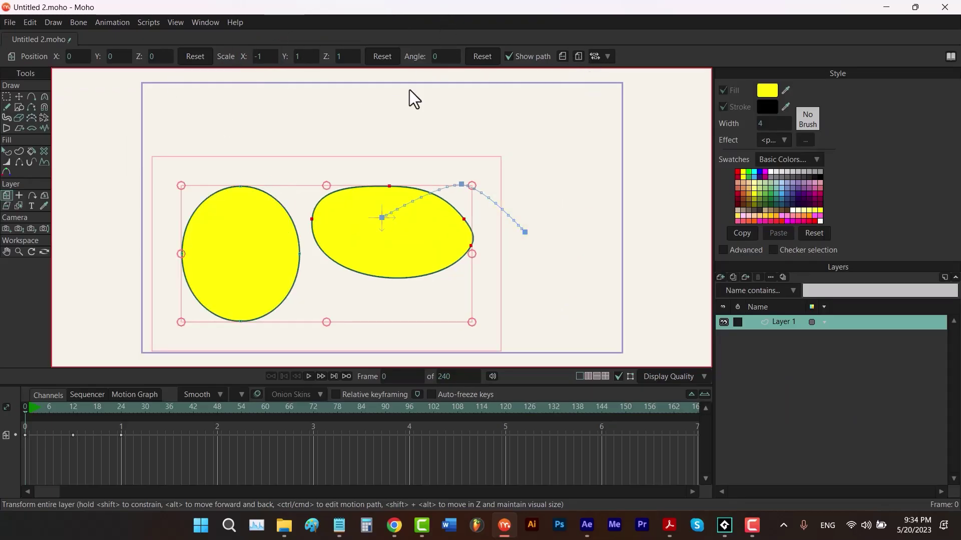
{"action": "left_click", "coordinate": [384, 59]}
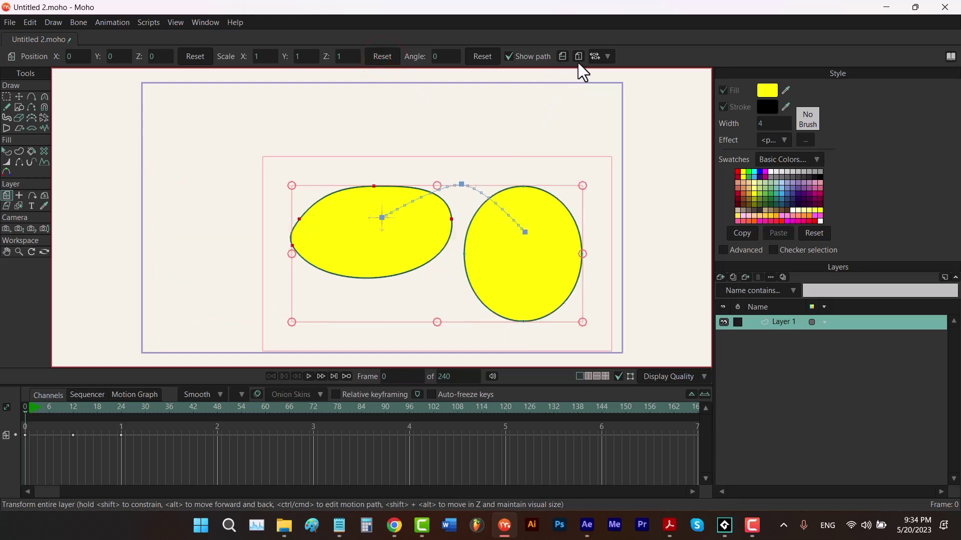
{"action": "left_click", "coordinate": [562, 56]}
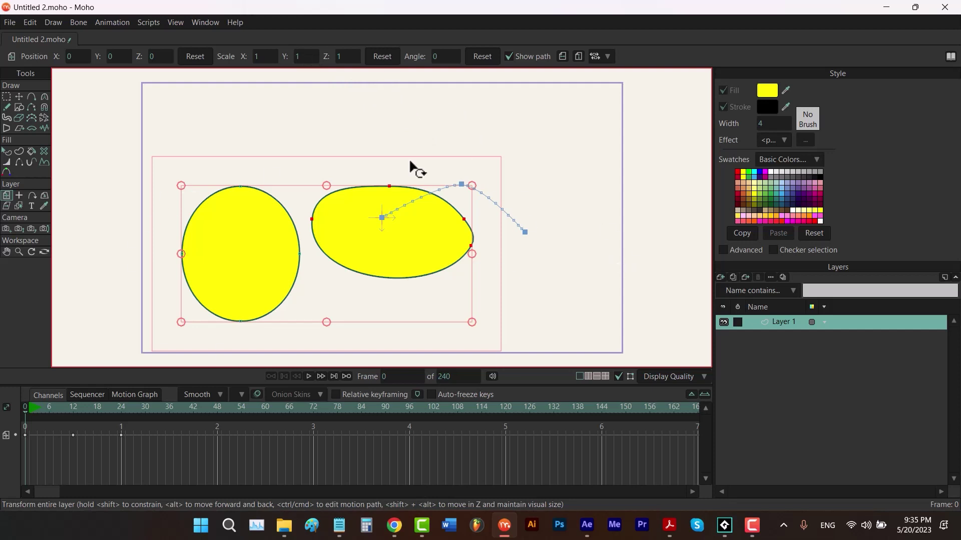
Step: Set Layer 1's X scale to -1 and Y scale to 2, and reset the scale
{"action": "left_click", "coordinate": [258, 56]}
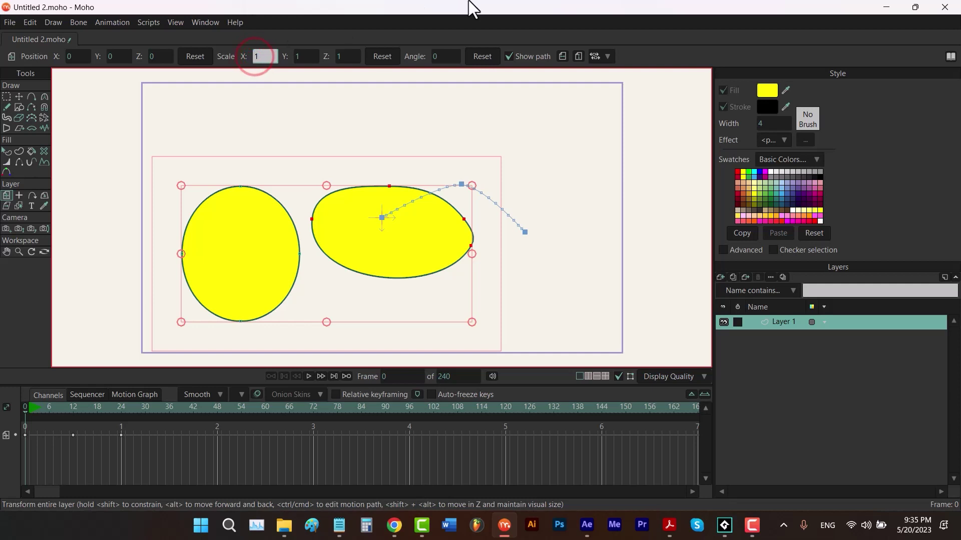
{"action": "type", "text": "-1"}
{"action": "key", "text": "Return"}
{"action": "left_click", "coordinate": [298, 56]}
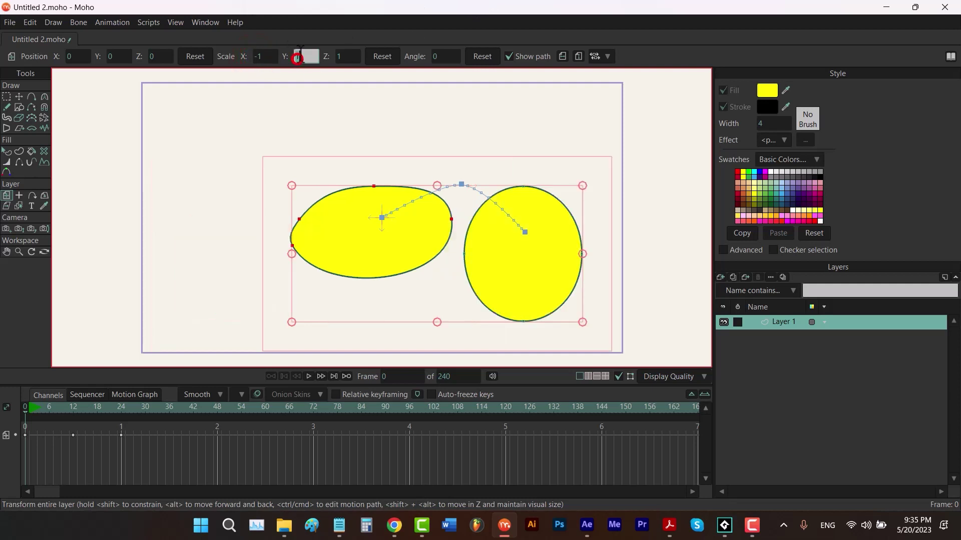
{"action": "type", "text": "2"}
{"action": "key", "text": "Return"}
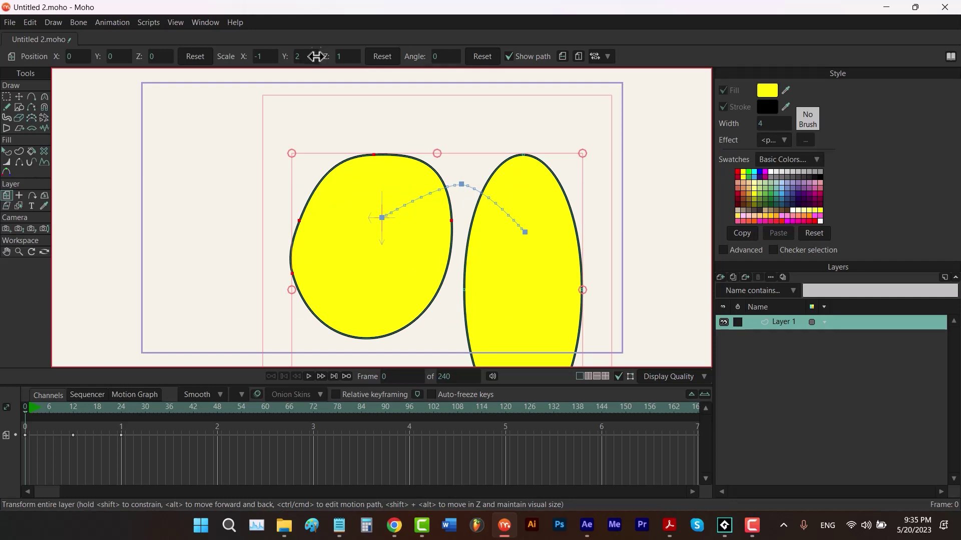
{"action": "left_click", "coordinate": [380, 56]}
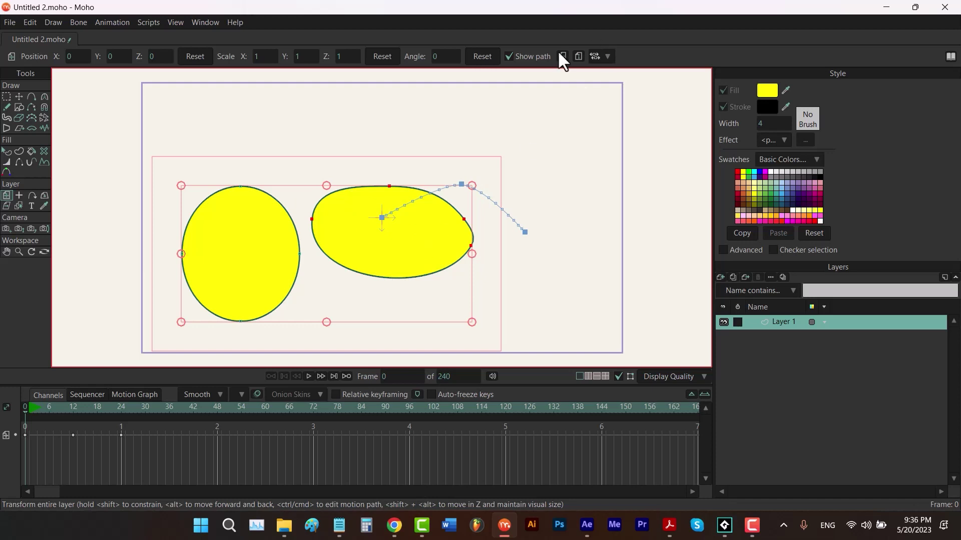
Step: Delete Layer 1's motion keyframes from the timeline and its right-hand shape from the canvas, and return to Transform Layer
{"action": "left_click_drag", "start_coordinate": [165, 459], "coordinate": [35, 431]}
{"action": "key", "text": "Delete"}
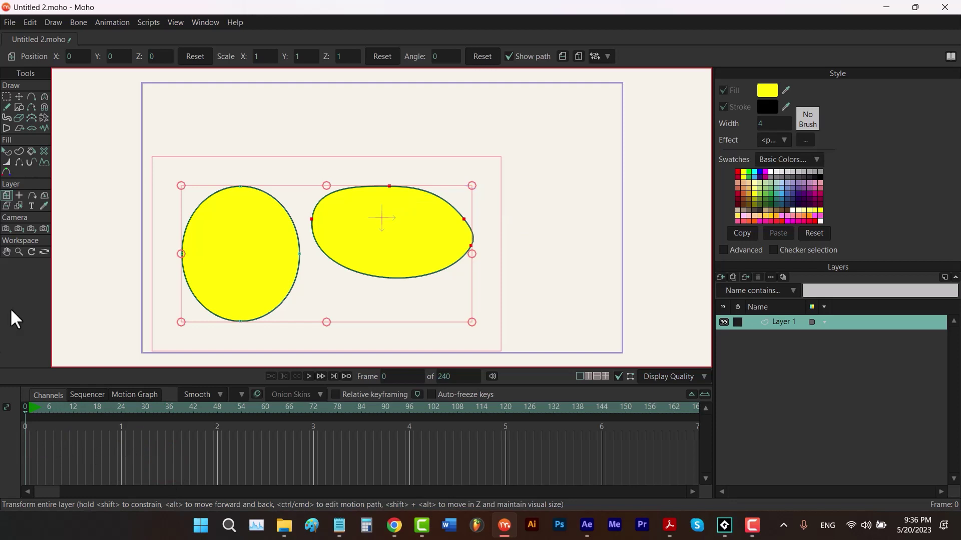
{"action": "key", "text": "t"}
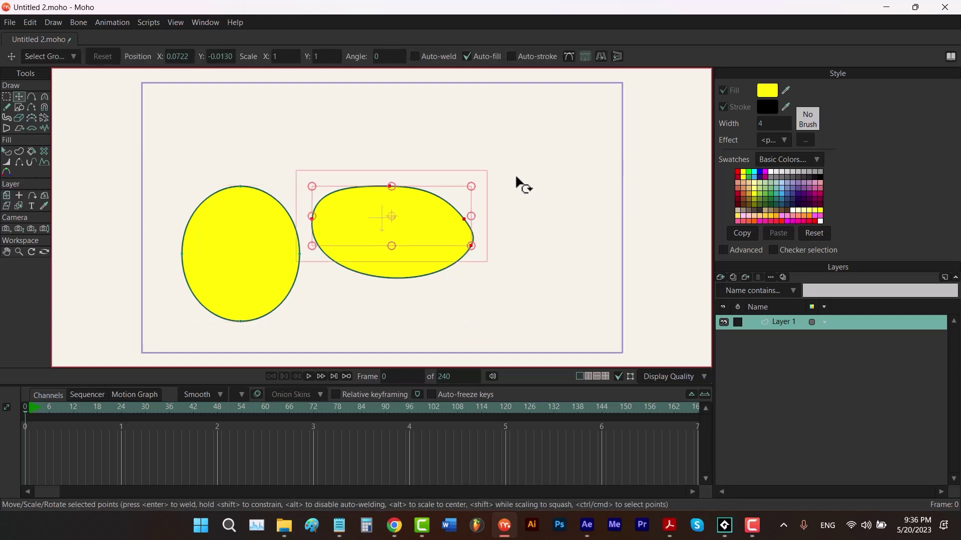
{"action": "left_click_drag", "start_coordinate": [519, 146], "coordinate": [308, 306]}
{"action": "key", "text": "Delete"}
{"action": "key", "text": "ctrl+a"}
{"action": "key", "text": "m"}
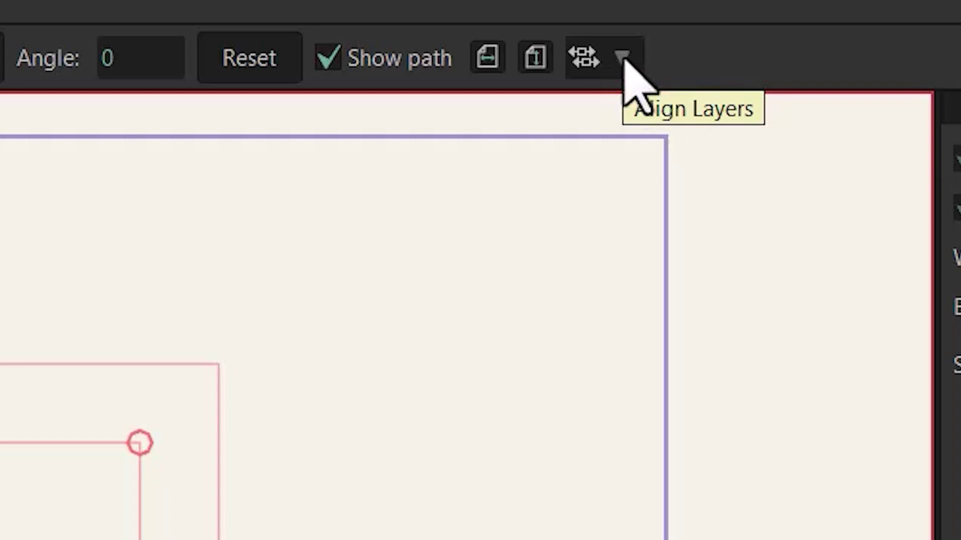
Step: Add a second vector layer, select it together with Layer 1, and show the Align Layers options
{"action": "left_click", "coordinate": [623, 57]}
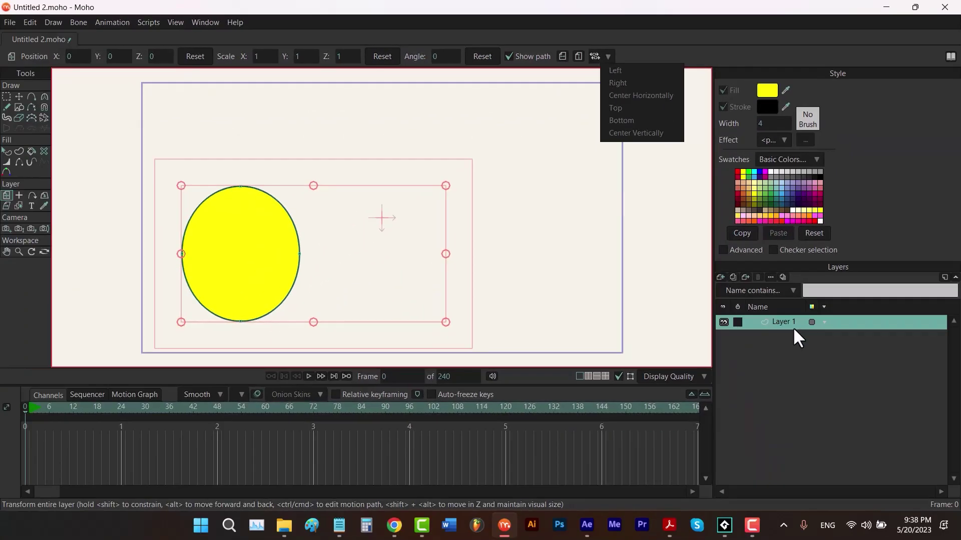
{"action": "left_click", "coordinate": [721, 277]}
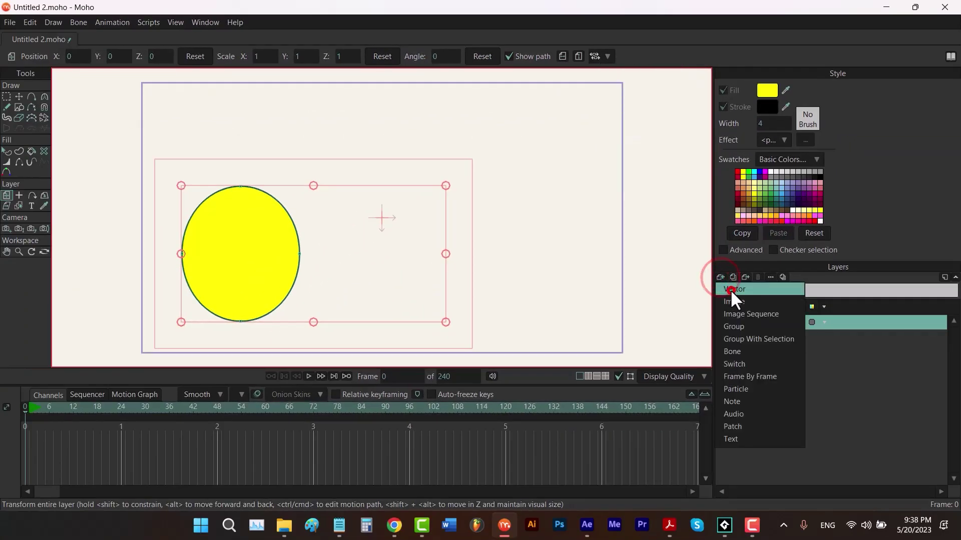
{"action": "left_click", "coordinate": [731, 290]}
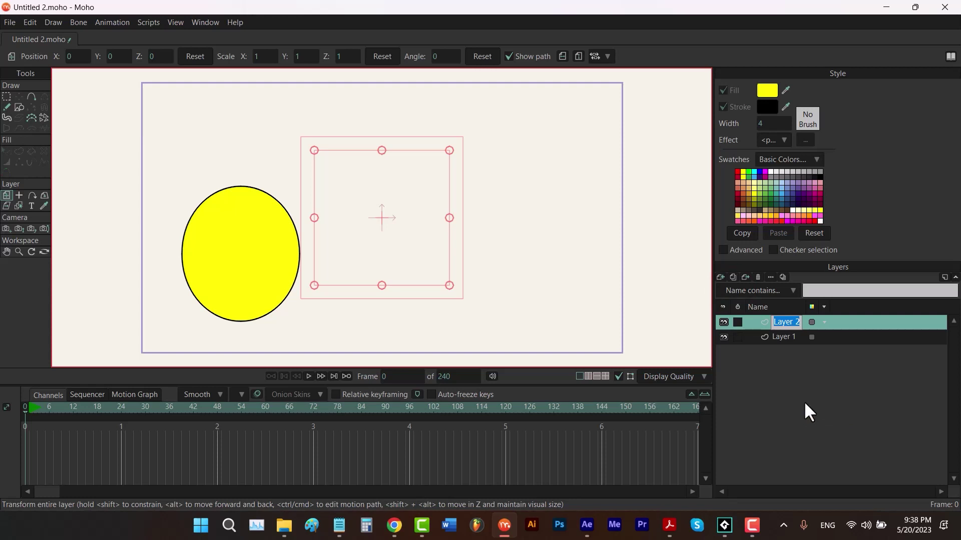
{"action": "left_click", "coordinate": [785, 335], "text": "ctrl"}
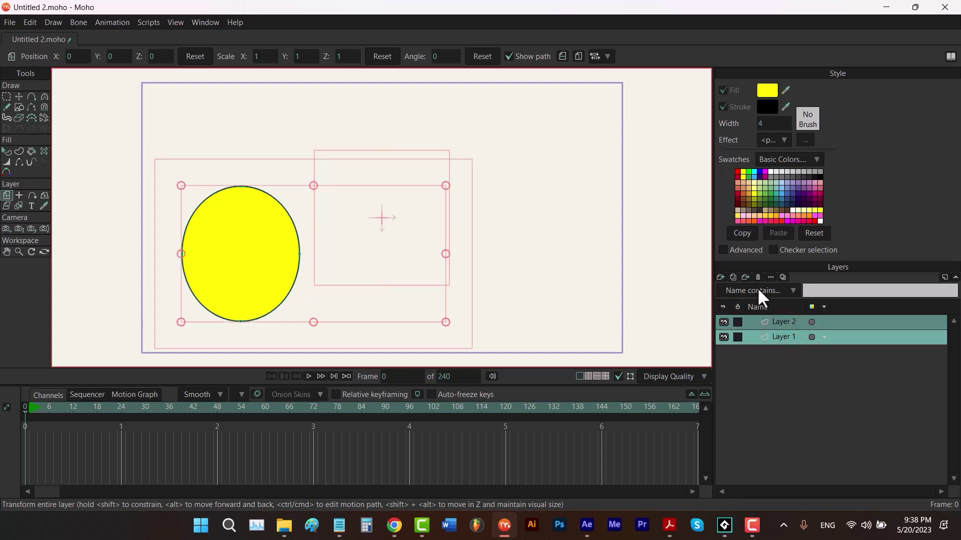
{"action": "left_click", "coordinate": [608, 56]}
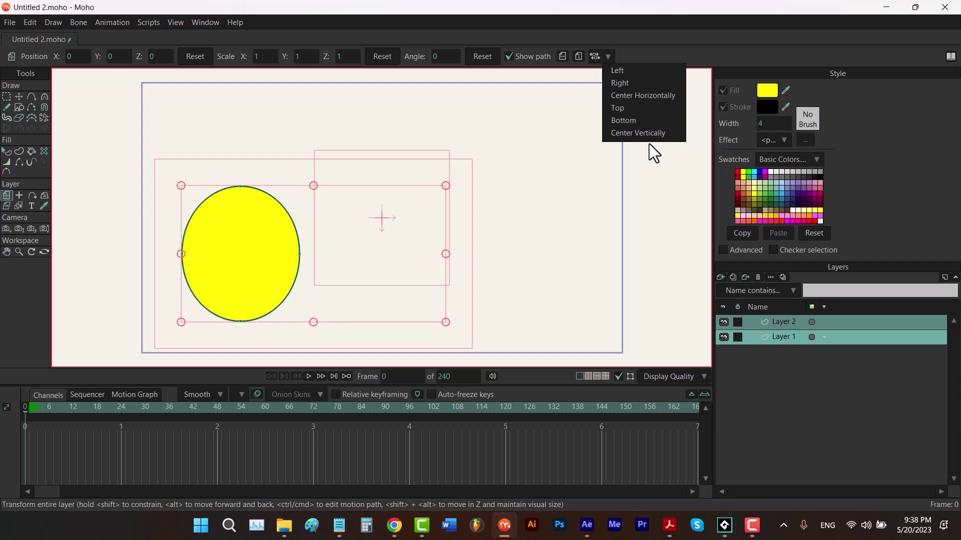
Step: Draw a red rectangle on Layer 2 in the upper right part of the canvas, beside the yellow ellipse
{"action": "left_click", "coordinate": [791, 321]}
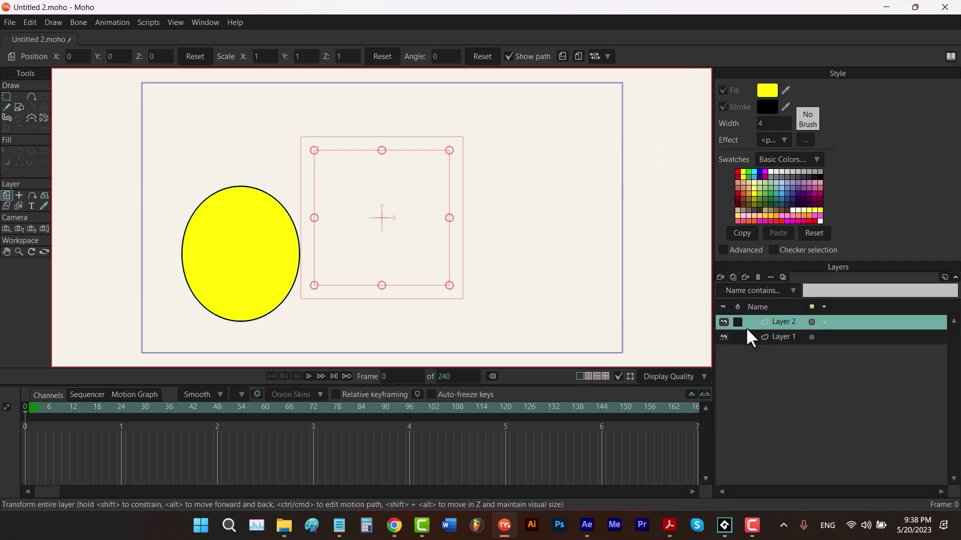
{"action": "key", "text": "r"}
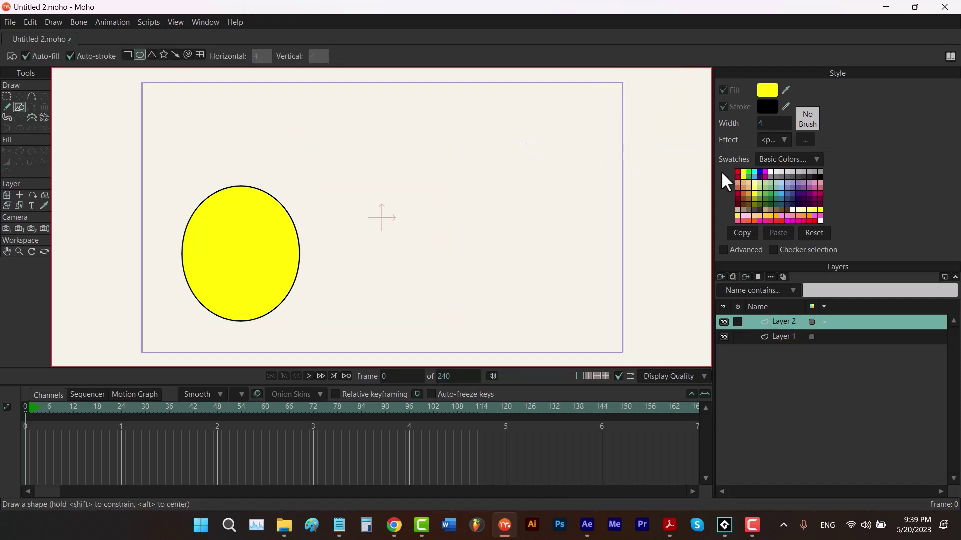
{"action": "left_click", "coordinate": [737, 172]}
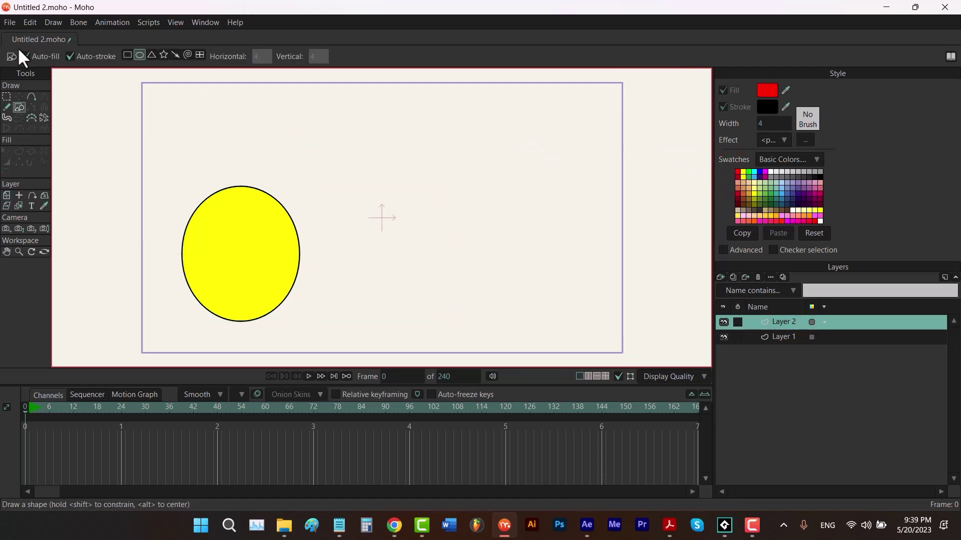
{"action": "left_click", "coordinate": [128, 55]}
{"action": "left_click_drag", "start_coordinate": [553, 141], "coordinate": [386, 223]}
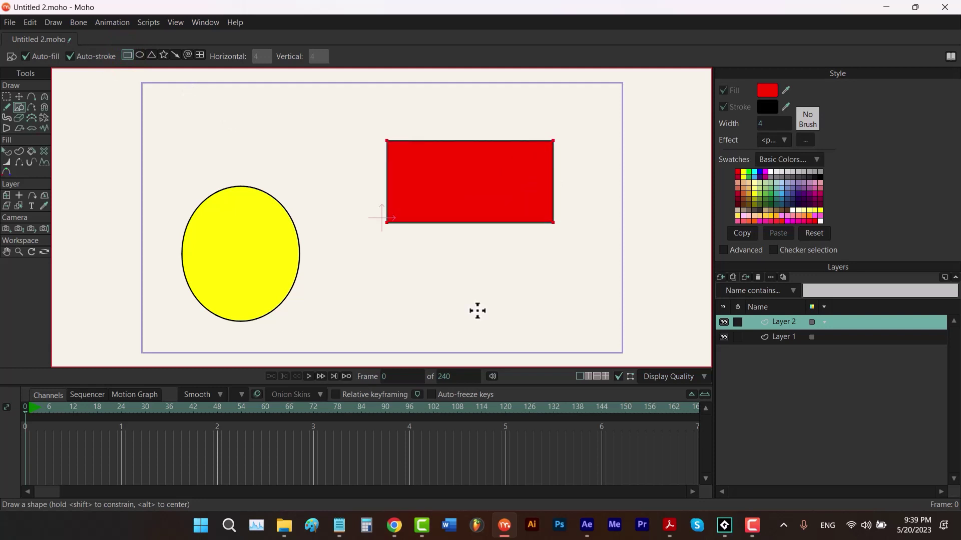
Step: Select Layer 1 and Layer 2 together with Transform Layer and align them by their left edges, followed by their right edges
{"action": "left_click", "coordinate": [796, 335], "text": "ctrl"}
{"action": "key", "text": "0"}
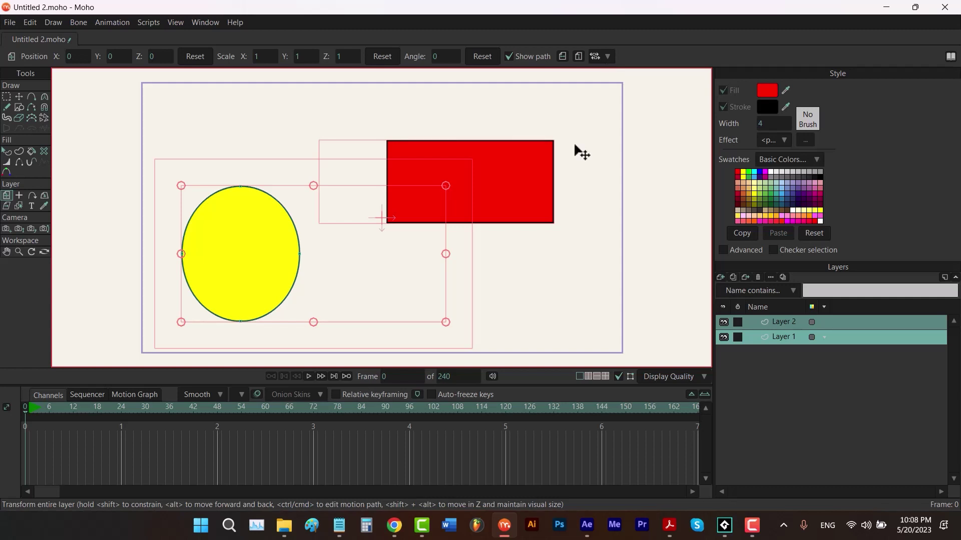
{"action": "left_click", "coordinate": [608, 56]}
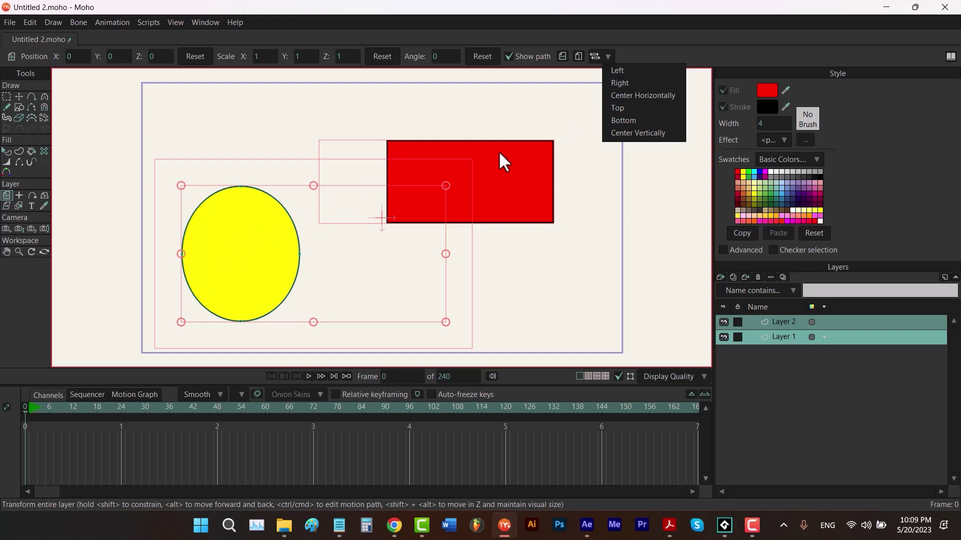
{"action": "left_click", "coordinate": [654, 208]}
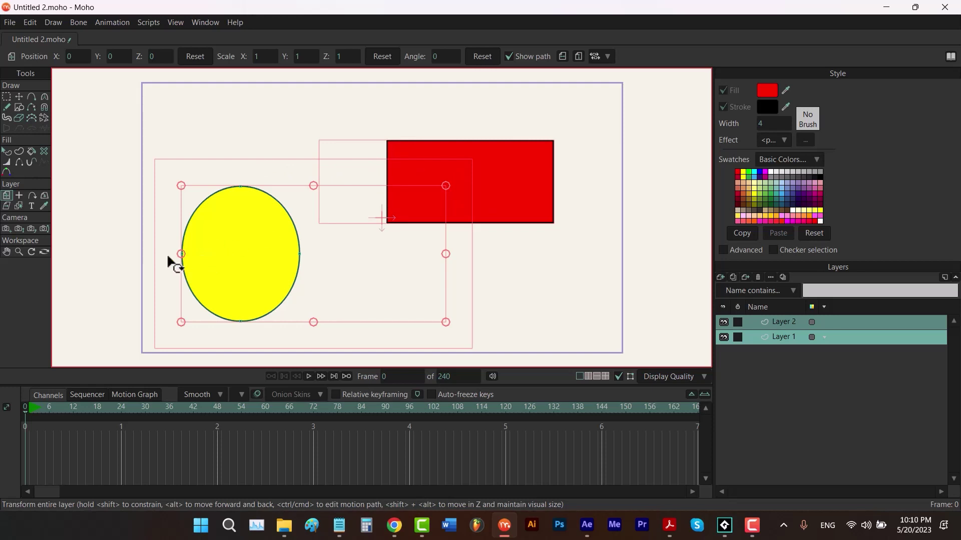
{"action": "left_click", "coordinate": [594, 56]}
{"action": "left_click", "coordinate": [604, 70]}
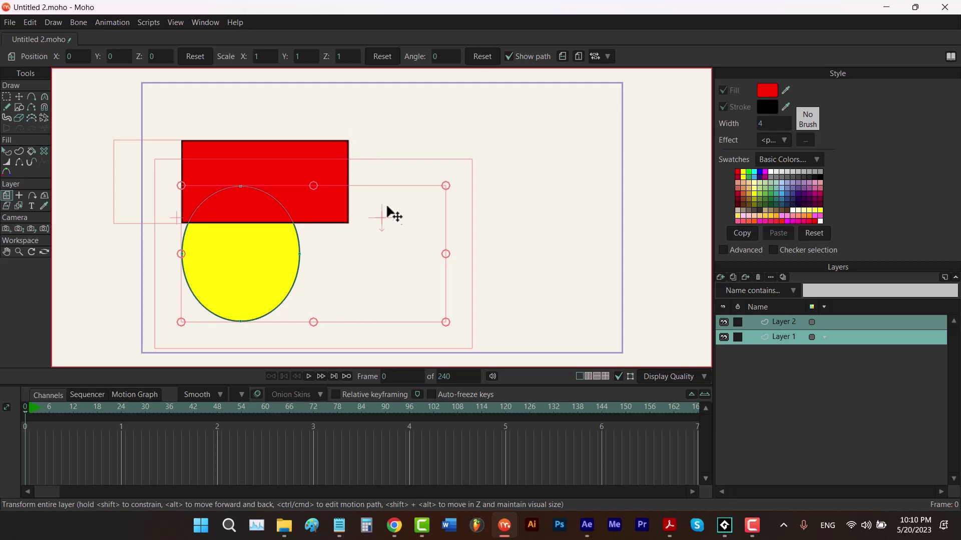
{"action": "left_click", "coordinate": [608, 56]}
{"action": "left_click", "coordinate": [620, 81]}
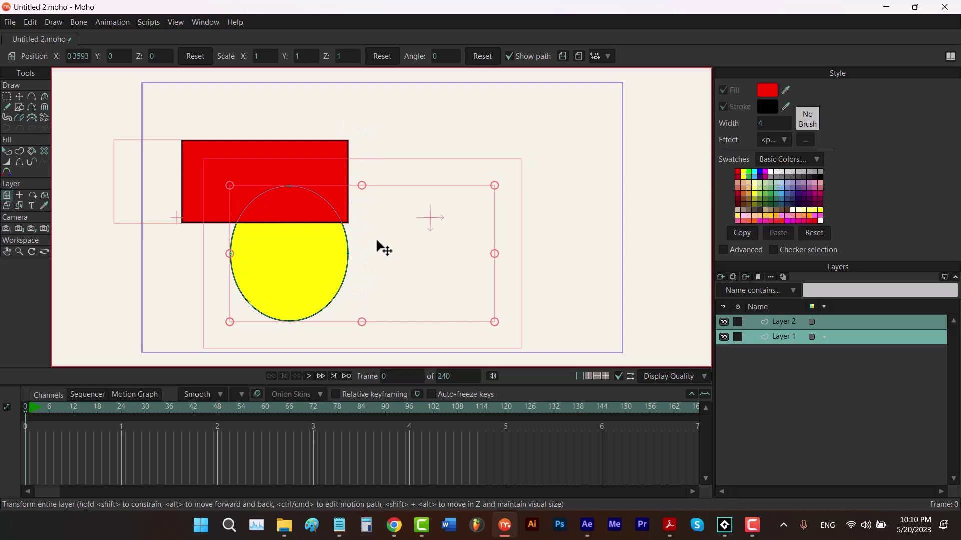
Step: Align the two selected layers by their top edges, followed by their bottom edges
{"action": "left_click", "coordinate": [604, 58]}
{"action": "left_click", "coordinate": [610, 105]}
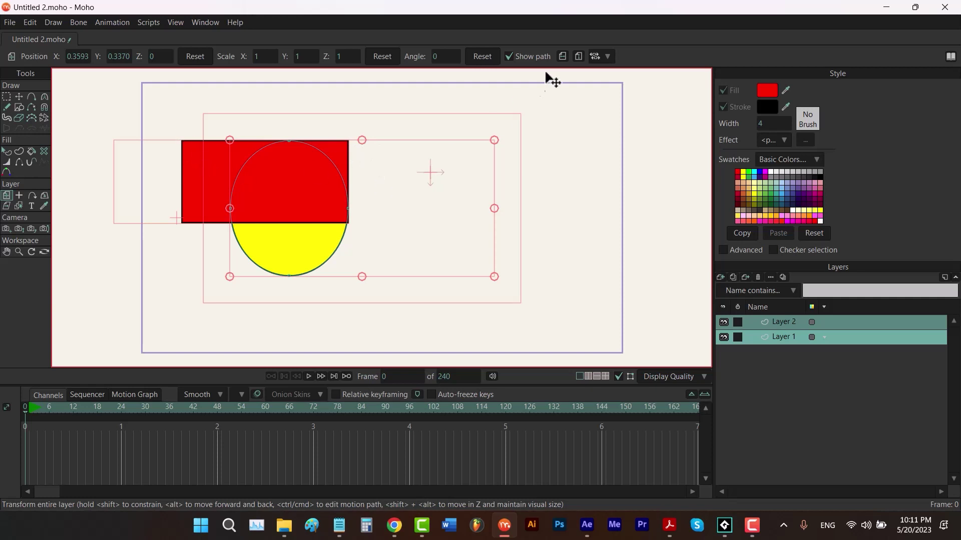
{"action": "left_click", "coordinate": [607, 56]}
{"action": "left_click", "coordinate": [620, 120]}
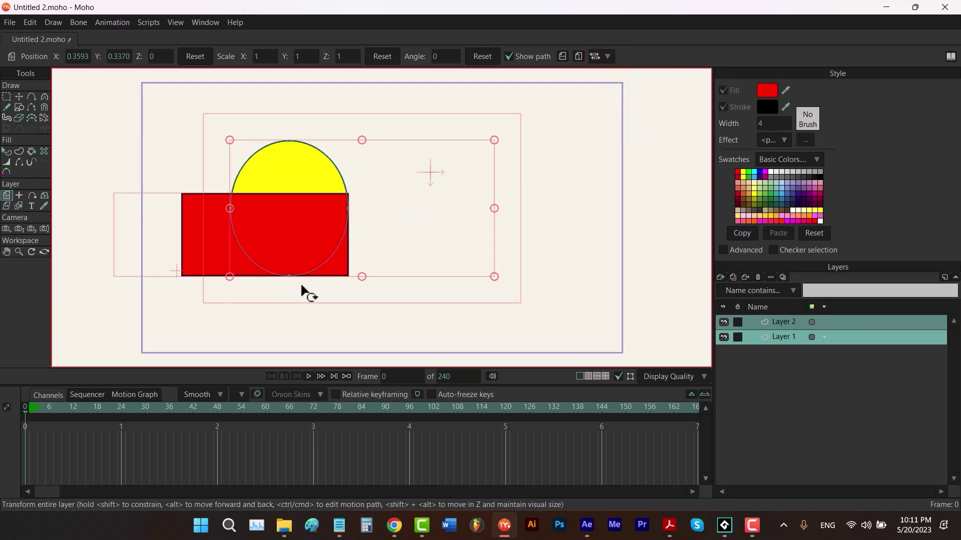
Step: Align Layer 1 and Layer 2 with Center Horizontally, followed by Center Vertically
{"action": "left_click", "coordinate": [603, 57]}
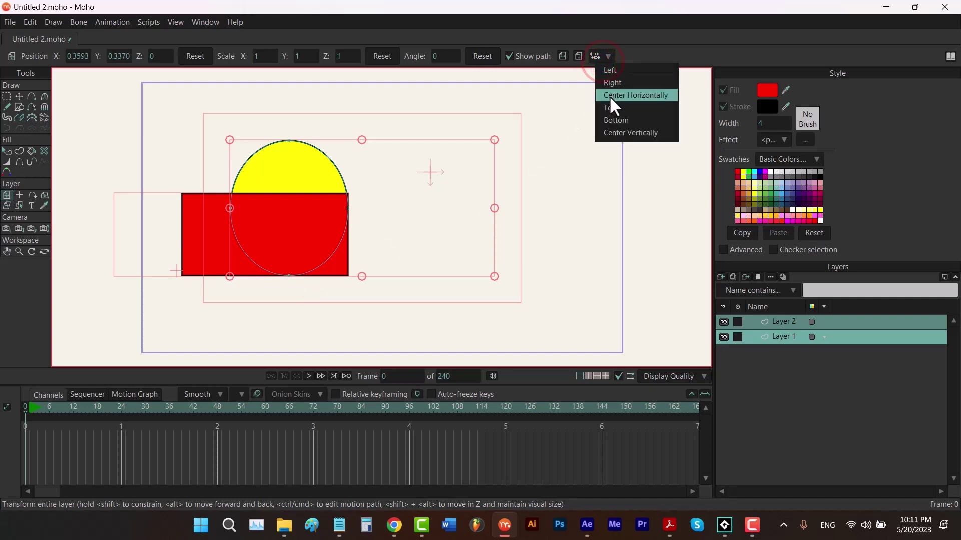
{"action": "left_click", "coordinate": [608, 58]}
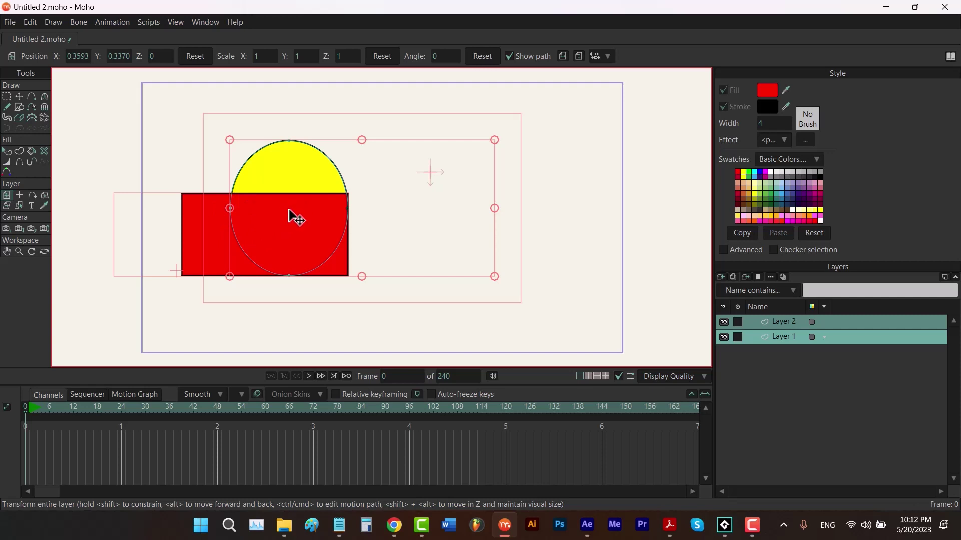
{"action": "left_click", "coordinate": [603, 57]}
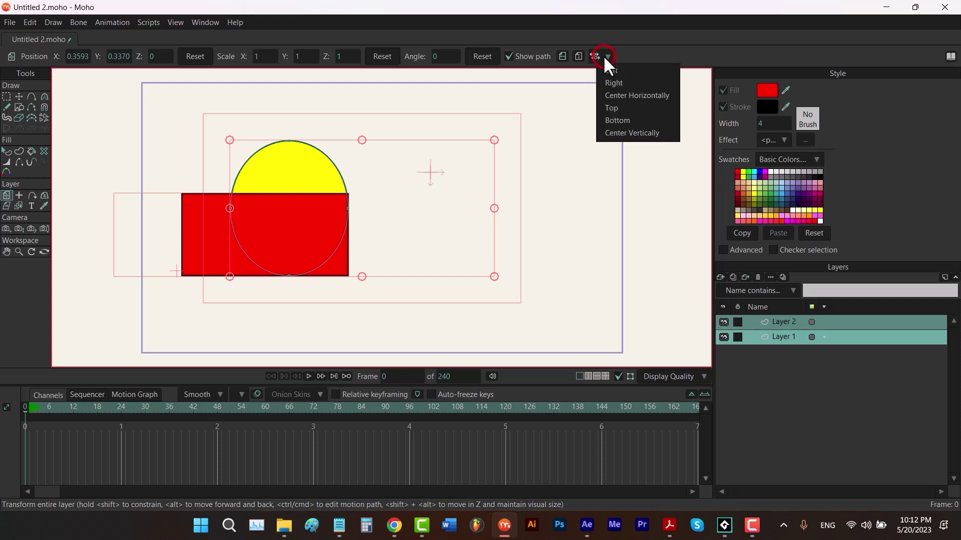
{"action": "left_click", "coordinate": [625, 94]}
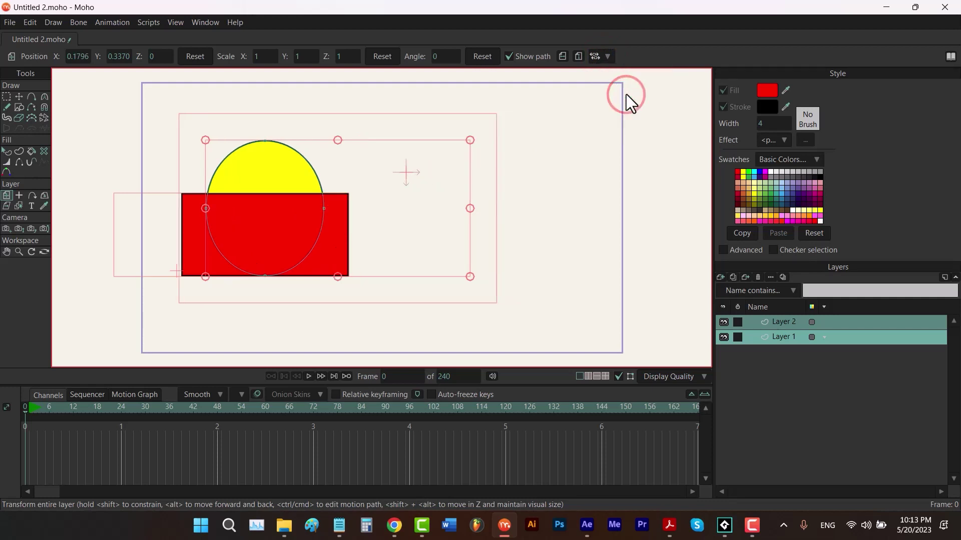
{"action": "left_click", "coordinate": [605, 55]}
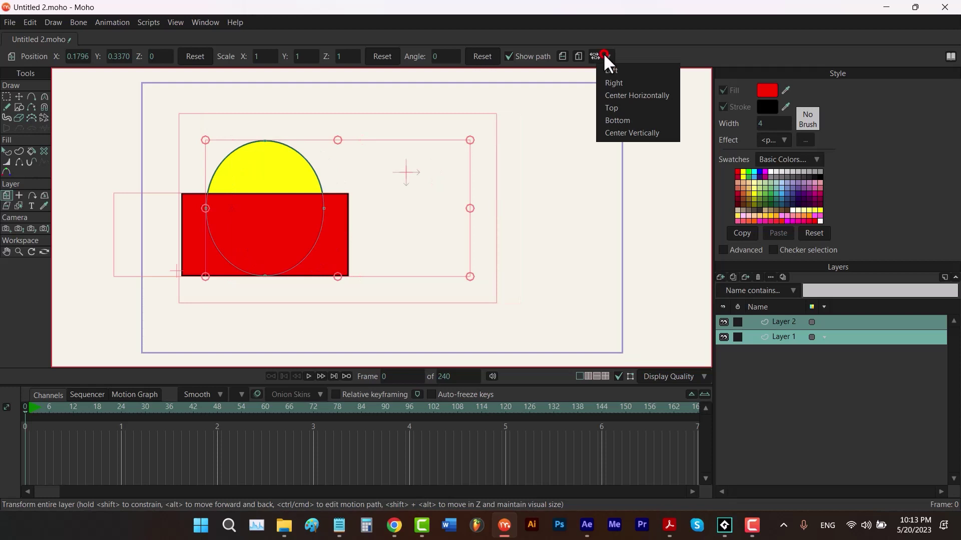
{"action": "left_click", "coordinate": [631, 131]}
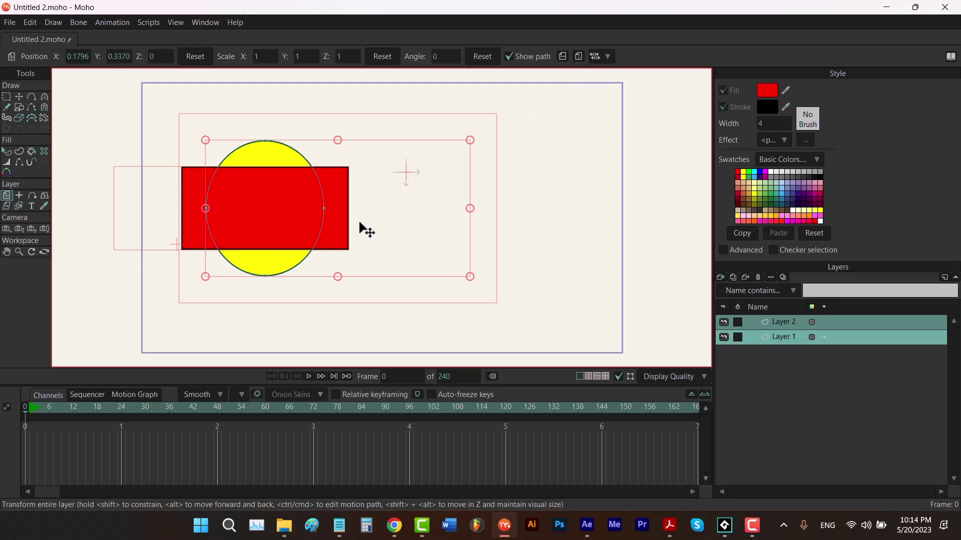
Step: Reshape the yellow ellipse by moving its leftmost point inward and stretching the upper point's curve handle outward toward the lower left
{"action": "key", "text": "t"}
{"action": "left_click_drag", "start_coordinate": [207, 214], "coordinate": [295, 219]}
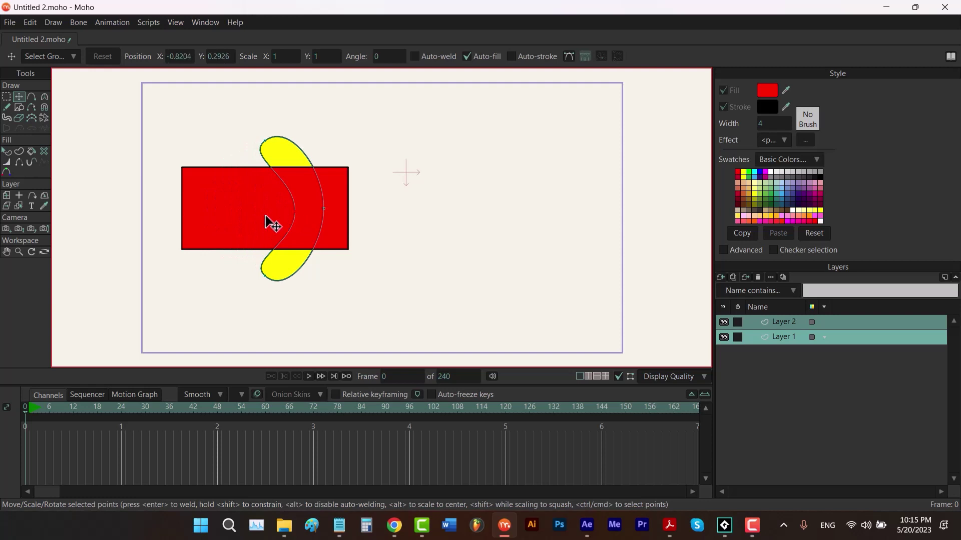
{"action": "key", "text": "c"}
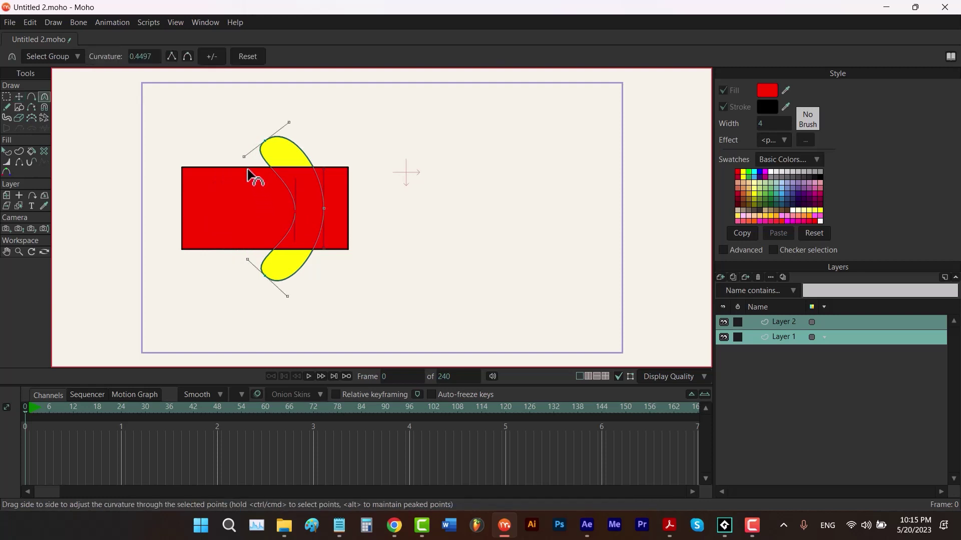
{"action": "left_click_drag", "start_coordinate": [244, 159], "coordinate": [147, 196]}
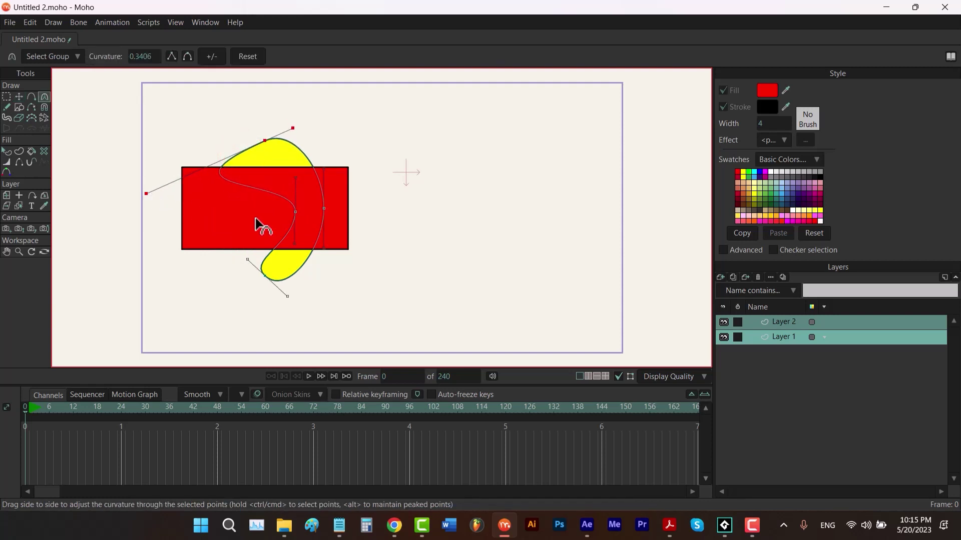
{"action": "key", "text": "t"}
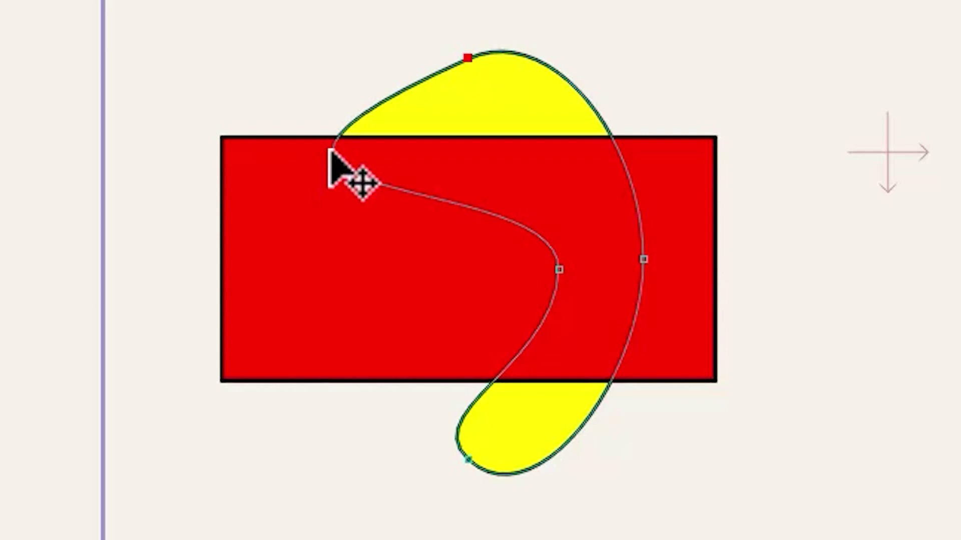
{"action": "left_click_drag", "start_coordinate": [330, 150], "coordinate": [327, 159]}
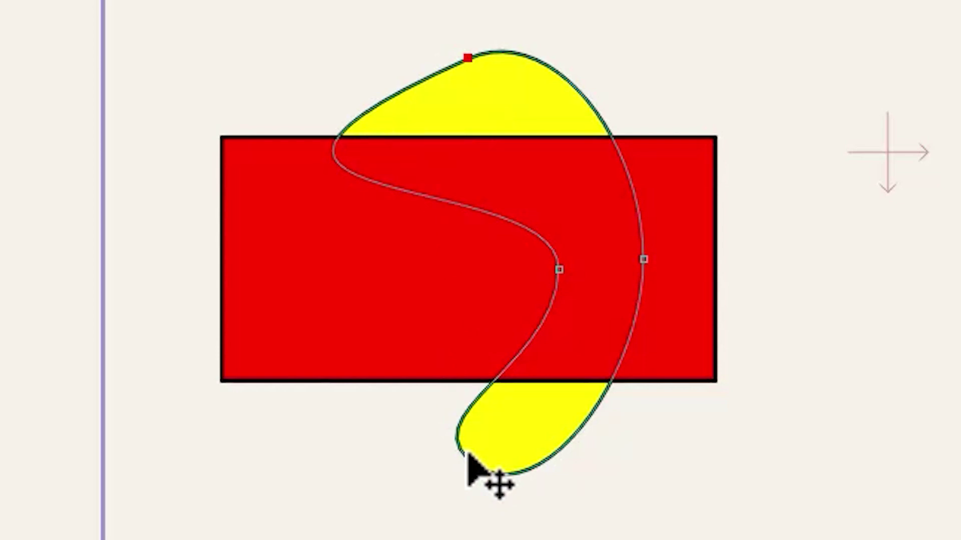
Step: Align the reshaped yellow layer and the red rectangle layer by their left edges using Transform Layer
{"action": "key", "text": "m"}
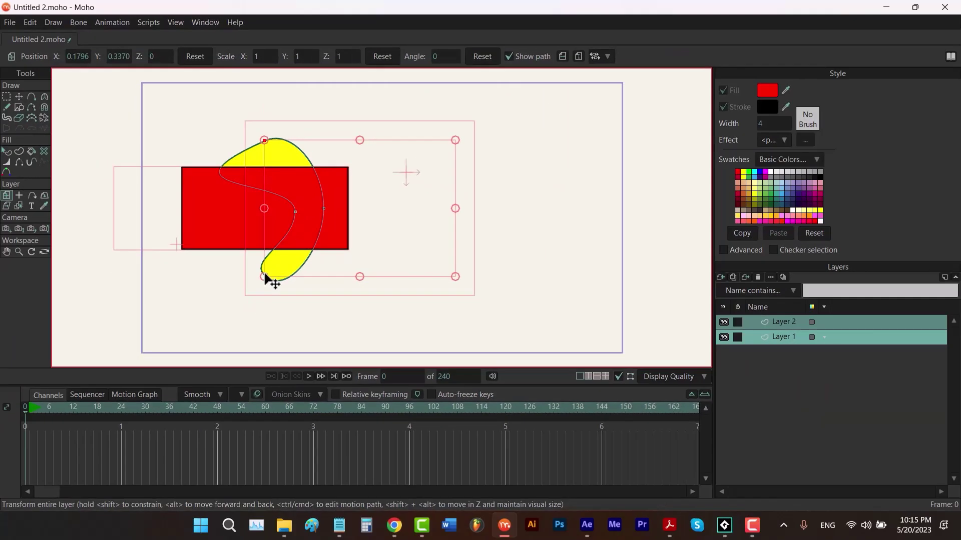
{"action": "left_click", "coordinate": [605, 57]}
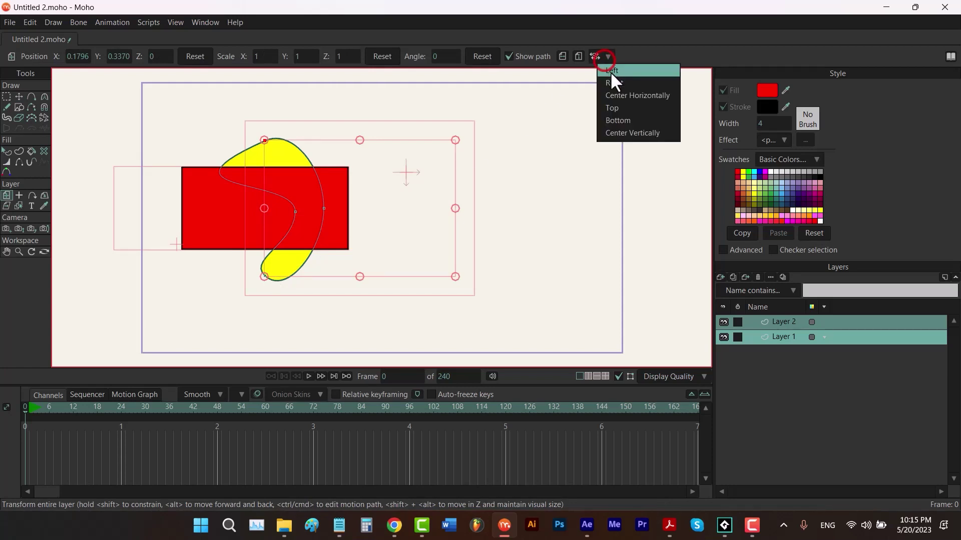
{"action": "left_click", "coordinate": [610, 71]}
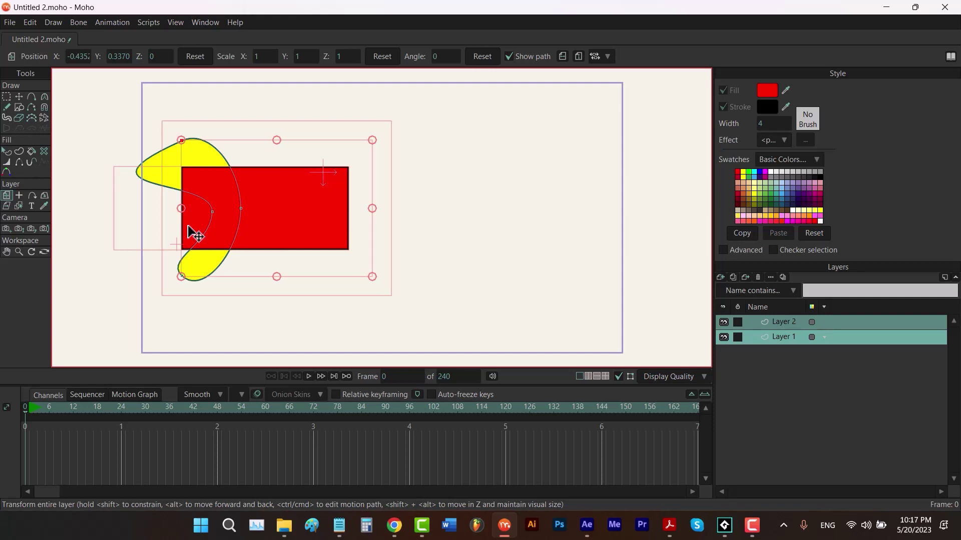
Step: Draw a small red rectangle just below the left tip of the yellow shape
{"action": "key", "text": "a"}
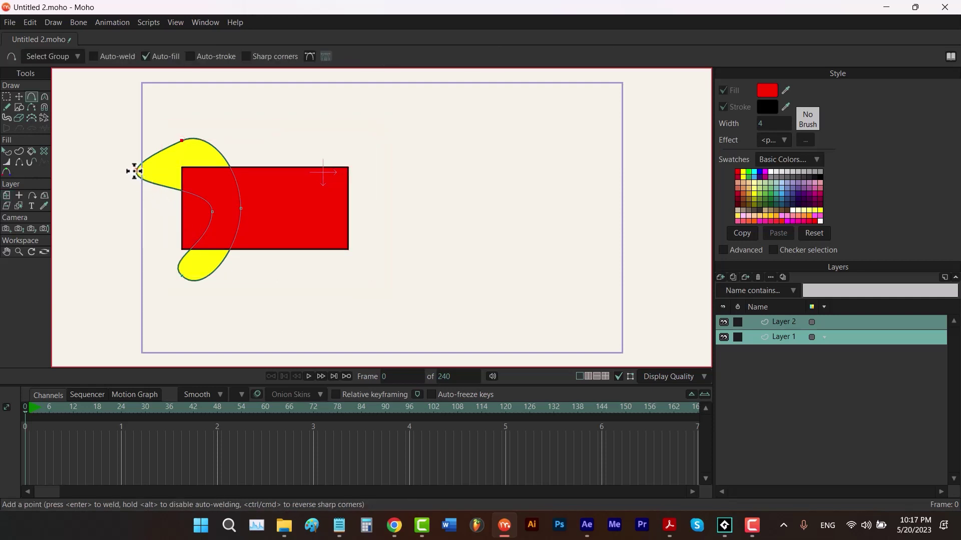
{"action": "key", "text": "r"}
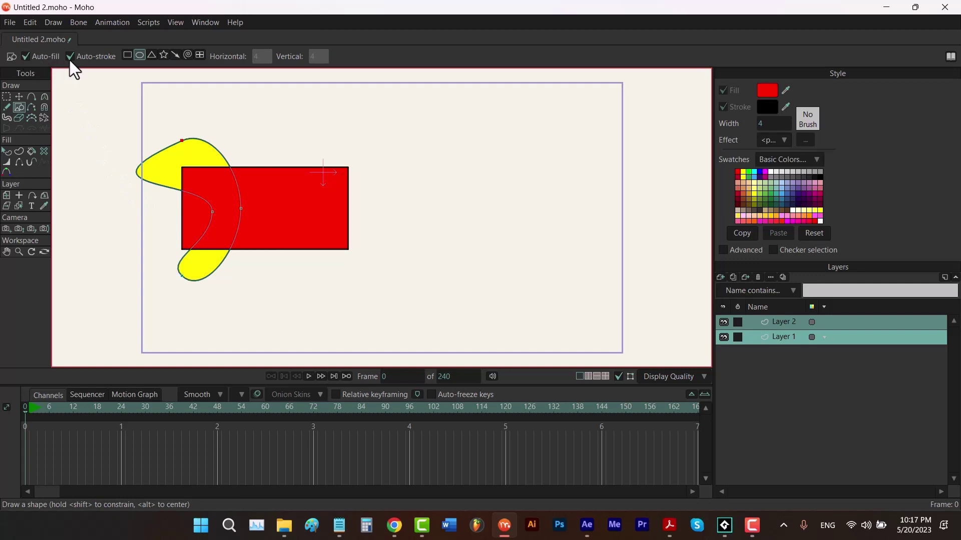
{"action": "left_click", "coordinate": [127, 56]}
{"action": "left_click_drag", "start_coordinate": [136, 194], "coordinate": [160, 206]}
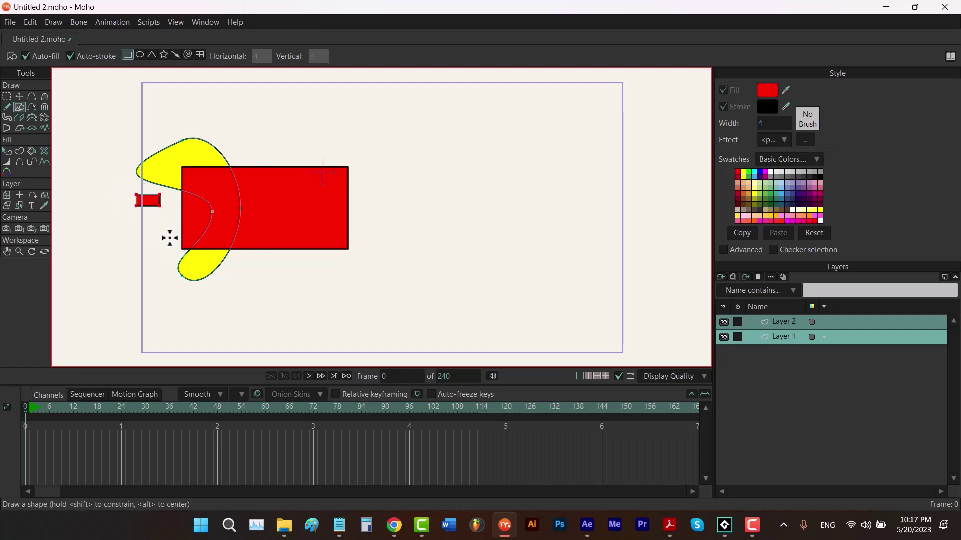
Step: Undo the small rectangle, the left alignment and the point edits to restore the original yellow ellipse
{"action": "key", "text": "ctrl+z"}
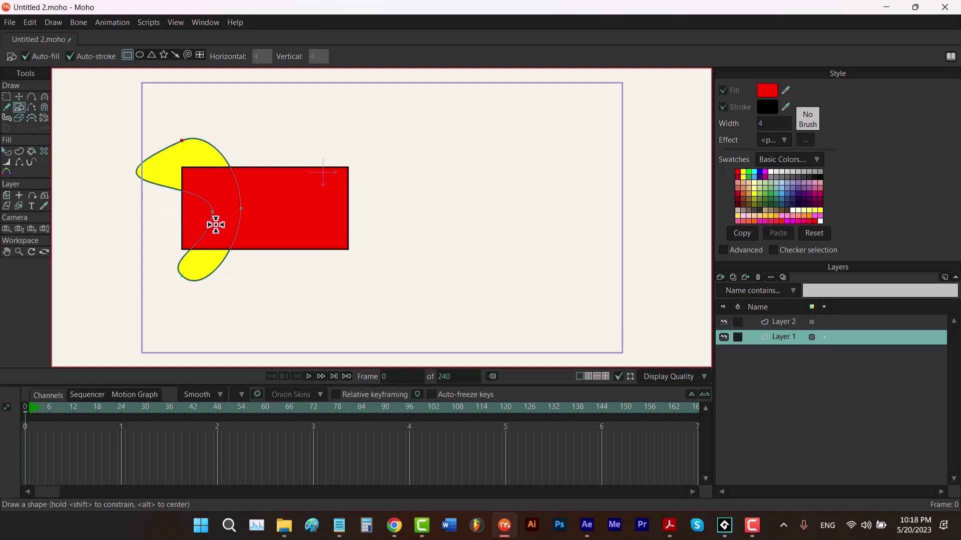
{"action": "key", "text": "ctrl+z"}
{"action": "key", "text": "ctrl+z"}
{"action": "key", "text": "ctrl+z"}
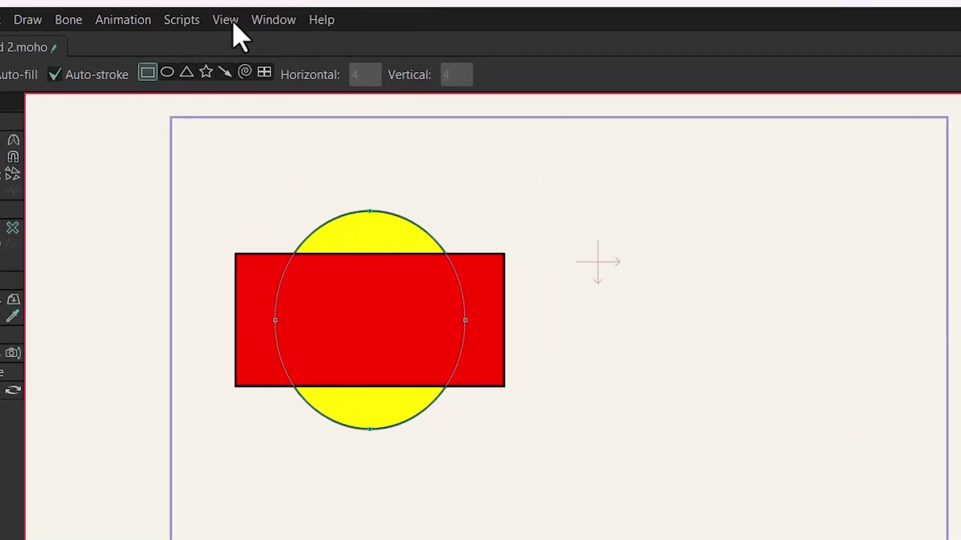
Step: Show the canvas grid through Grid Settings with the Square style and a spacing of 20
{"action": "left_click", "coordinate": [177, 23]}
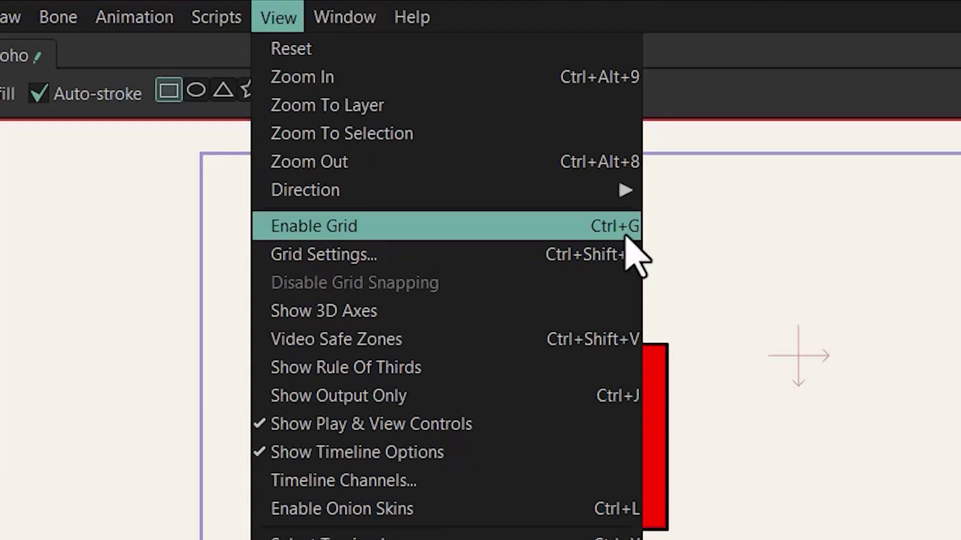
{"action": "left_click", "coordinate": [625, 245]}
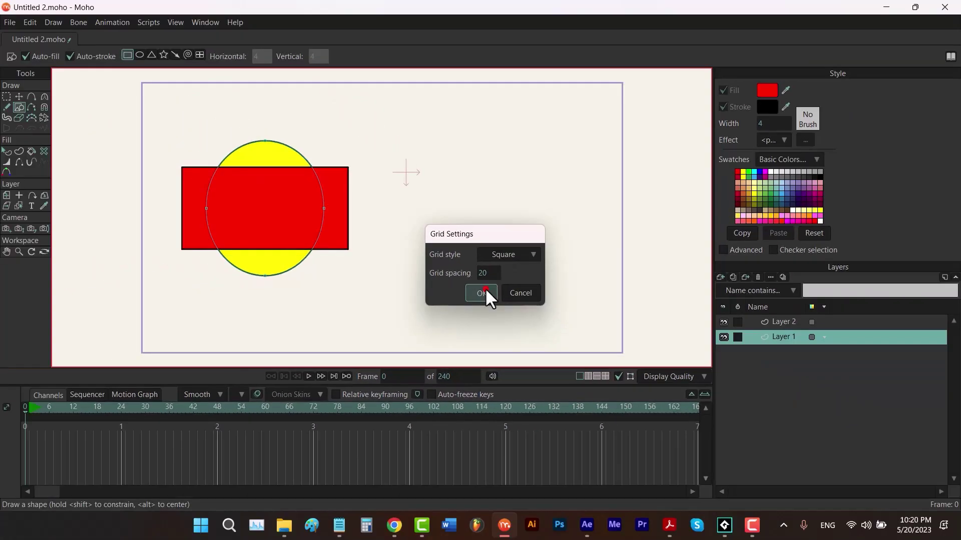
{"action": "left_click", "coordinate": [510, 347]}
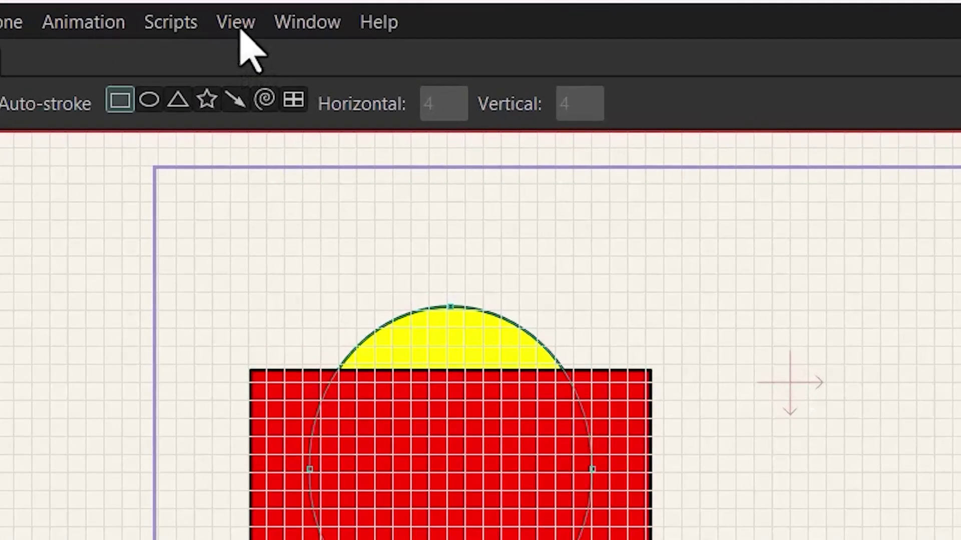
Step: Turn grid snapping off and back on, and hide and show the grid again
{"action": "left_click", "coordinate": [175, 22]}
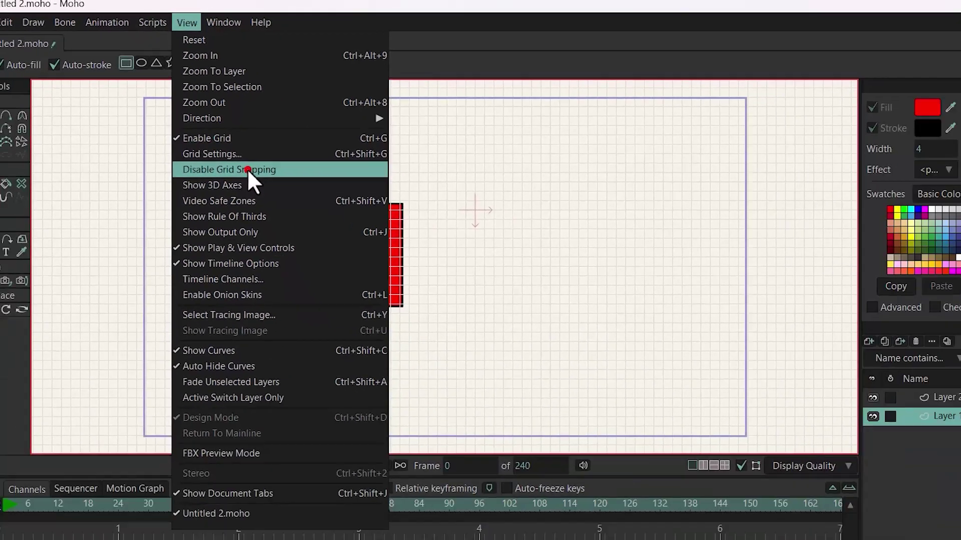
{"action": "left_click", "coordinate": [412, 377]}
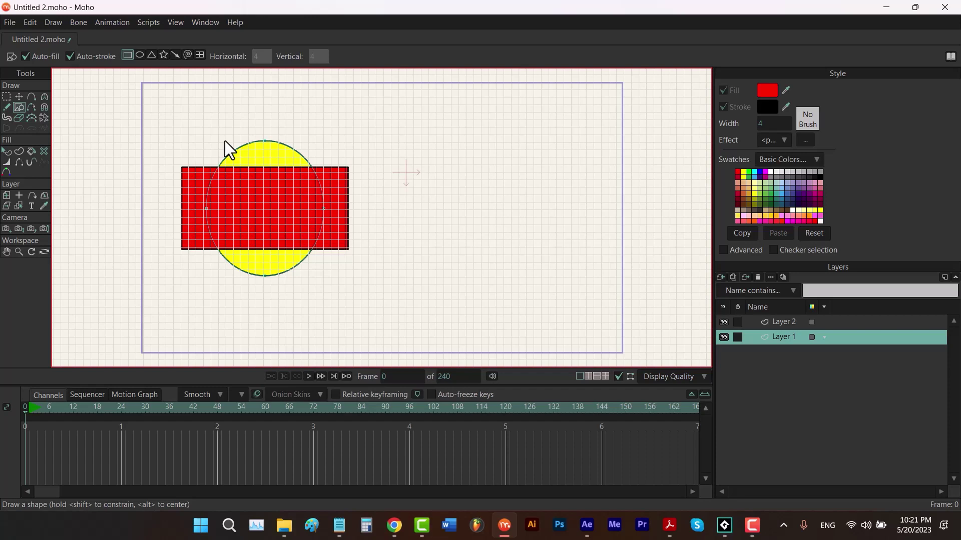
{"action": "left_click", "coordinate": [175, 23]}
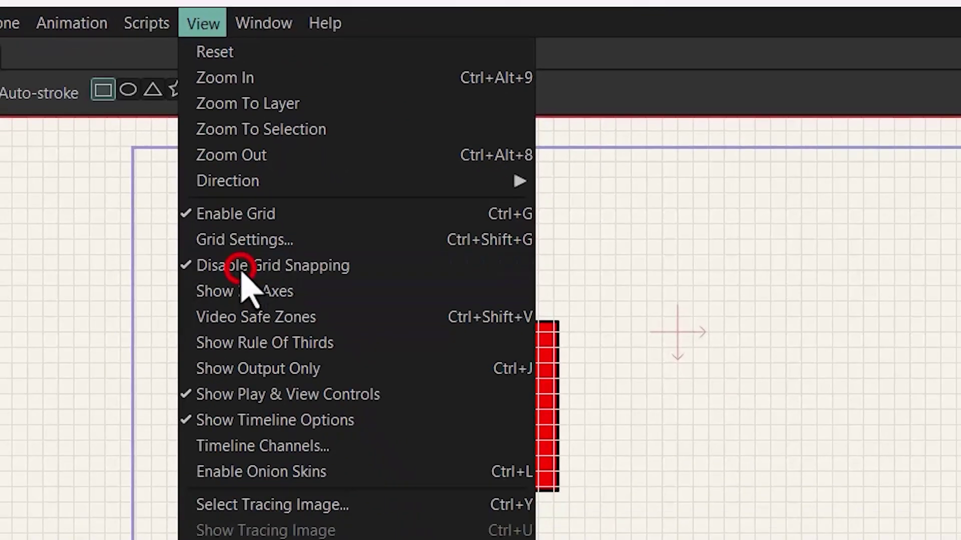
{"action": "left_click", "coordinate": [300, 430]}
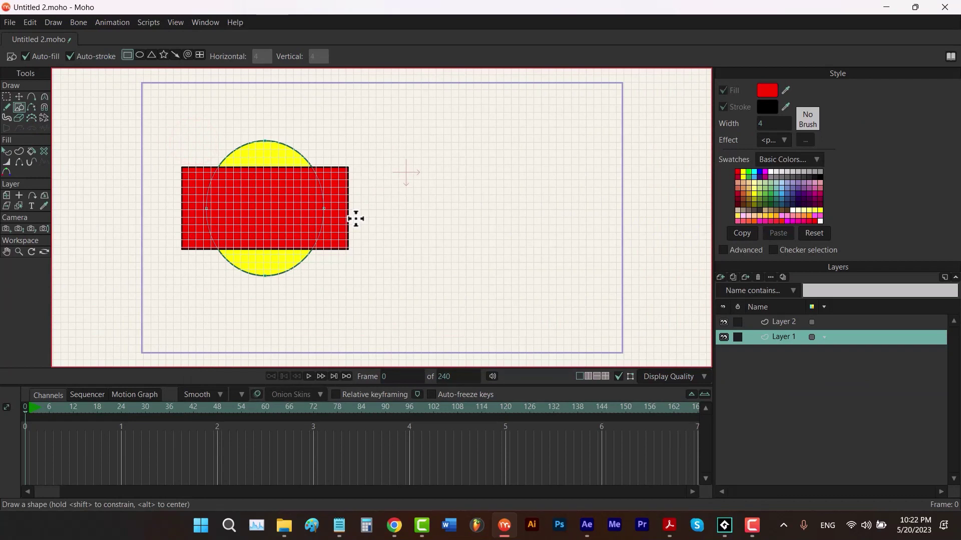
{"action": "key", "text": "ctrl+g"}
{"action": "key", "text": "ctrl+g"}
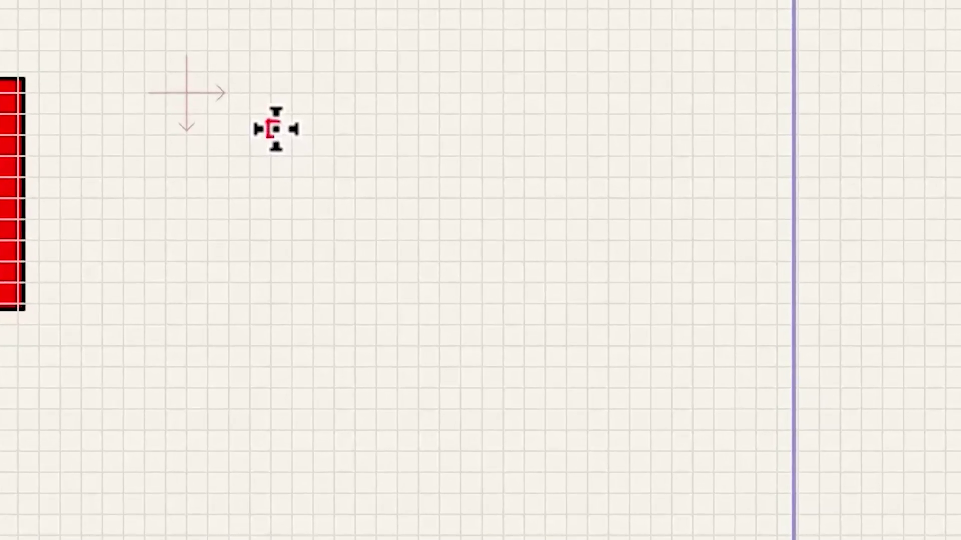
Step: Draw a wide red rectangle on Layer 1 to the right of the ellipse, and move the layer to about X 0.49, Y 0.23
{"action": "left_click_drag", "start_coordinate": [271, 133], "coordinate": [629, 260]}
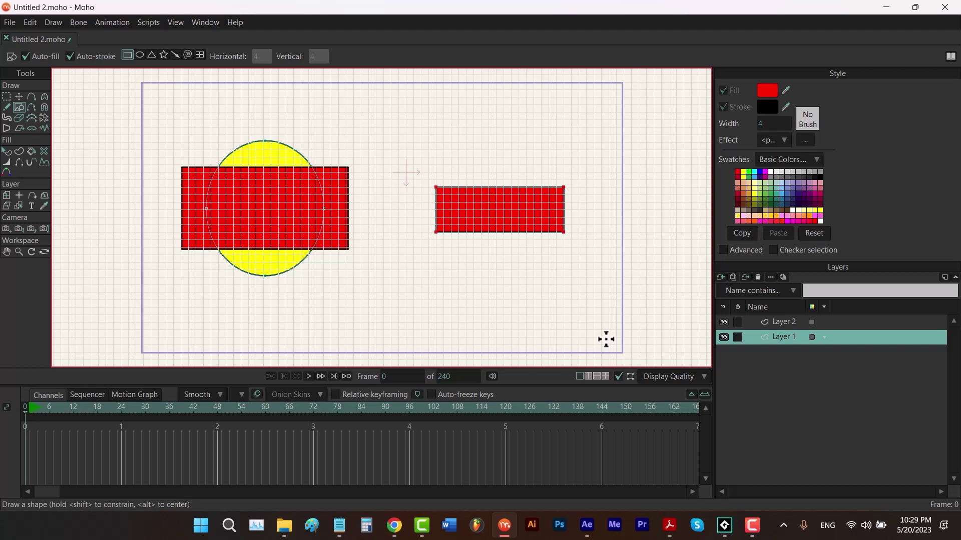
{"action": "scroll", "coordinate": [654, 232], "scroll_direction": "up", "scroll_amount": 5}
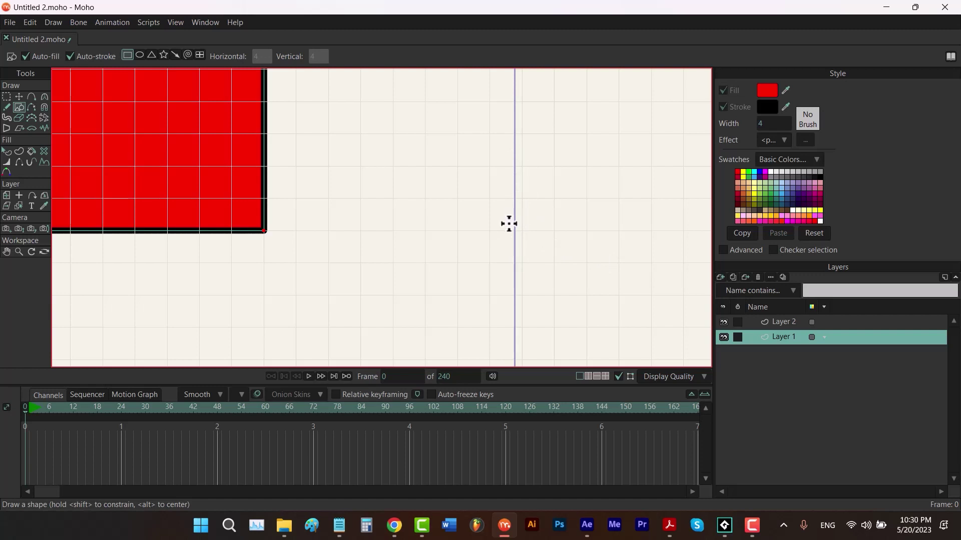
{"action": "left_click", "coordinate": [6, 196]}
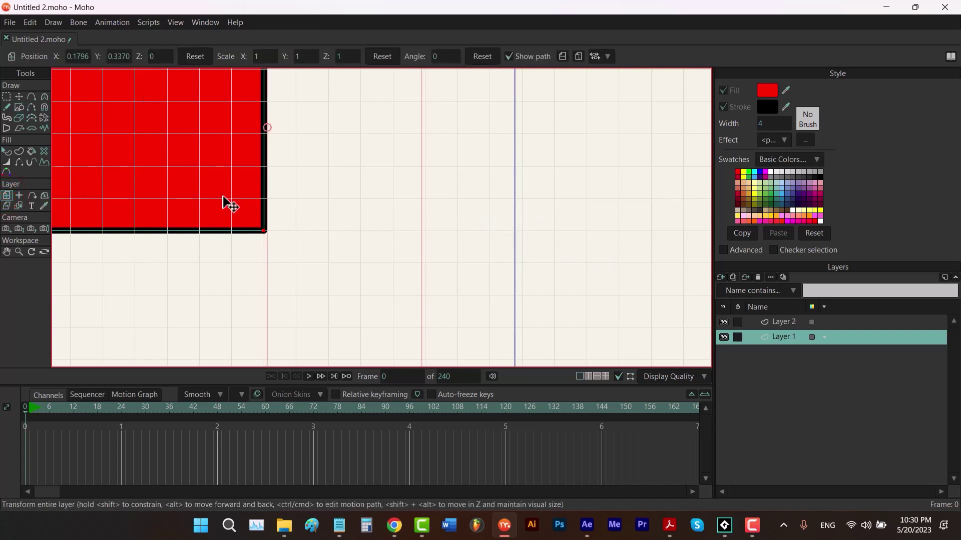
{"action": "key", "text": "ctrl+r"}
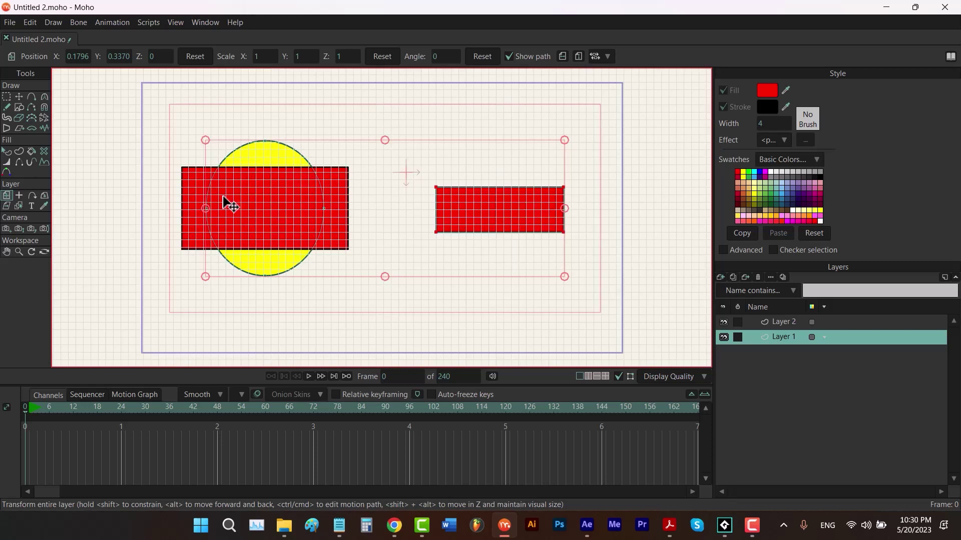
{"action": "left_click_drag", "start_coordinate": [368, 235], "coordinate": [409, 249]}
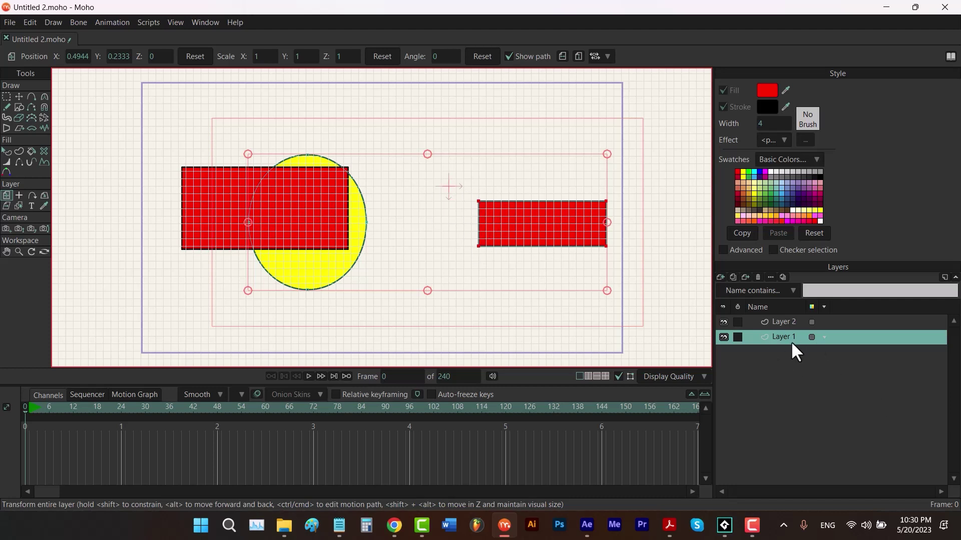
Step: Add a new vector layer, name it "workspace", and place it below Layer 1 in the layer order
{"action": "left_click", "coordinate": [720, 277]}
{"action": "left_click", "coordinate": [815, 436]}
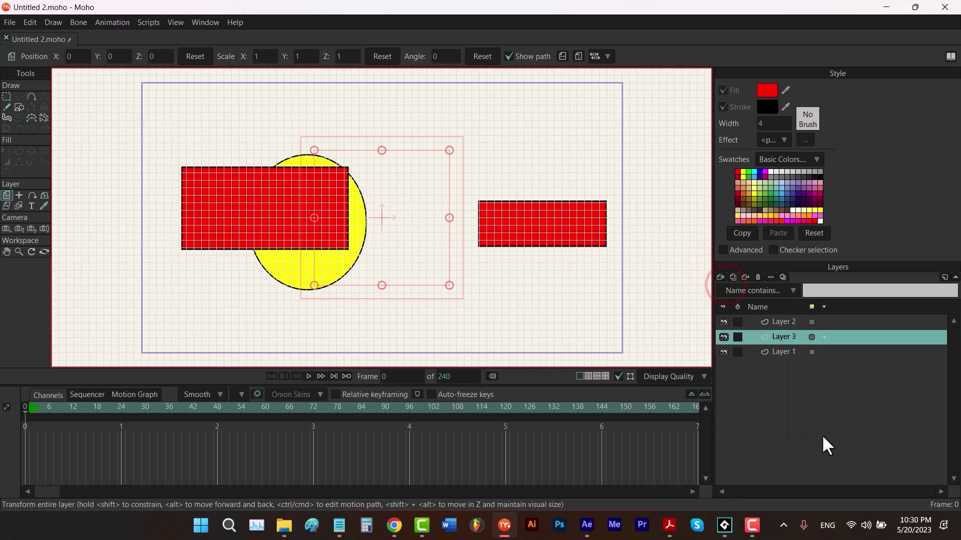
{"action": "double_click", "coordinate": [796, 334]}
{"action": "type", "text": "wor"}
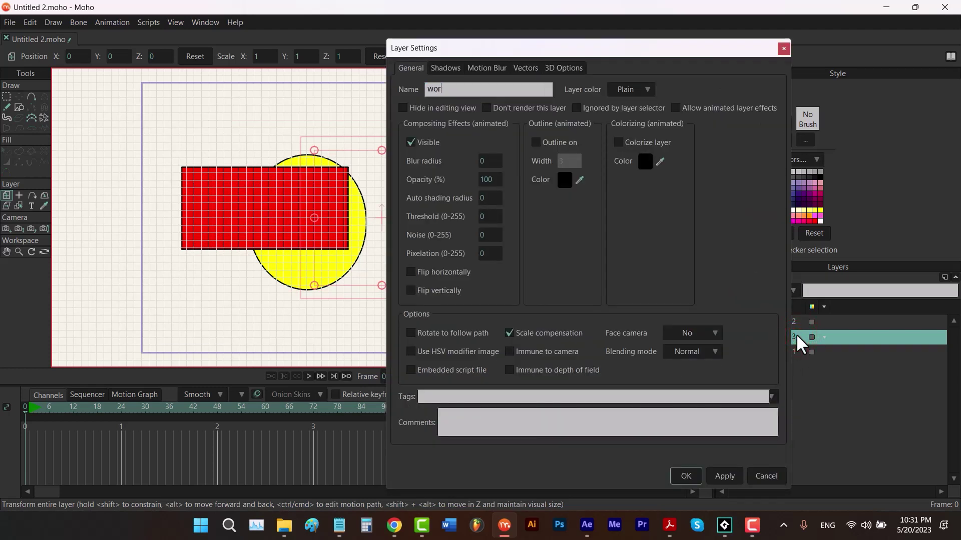
{"action": "type", "text": "kspace"}
{"action": "key", "text": "Return"}
{"action": "left_click_drag", "start_coordinate": [796, 334], "coordinate": [798, 355]}
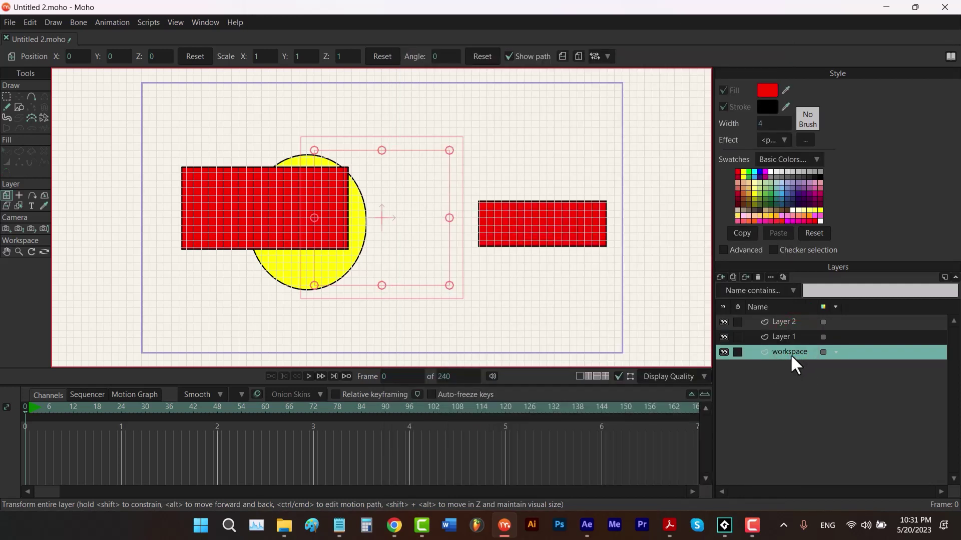
Step: Draw a rectangle without fill or stroke on the workspace layer, matching the canvas frame from corner to corner
{"action": "scroll", "coordinate": [644, 257], "scroll_direction": "up", "scroll_amount": 5}
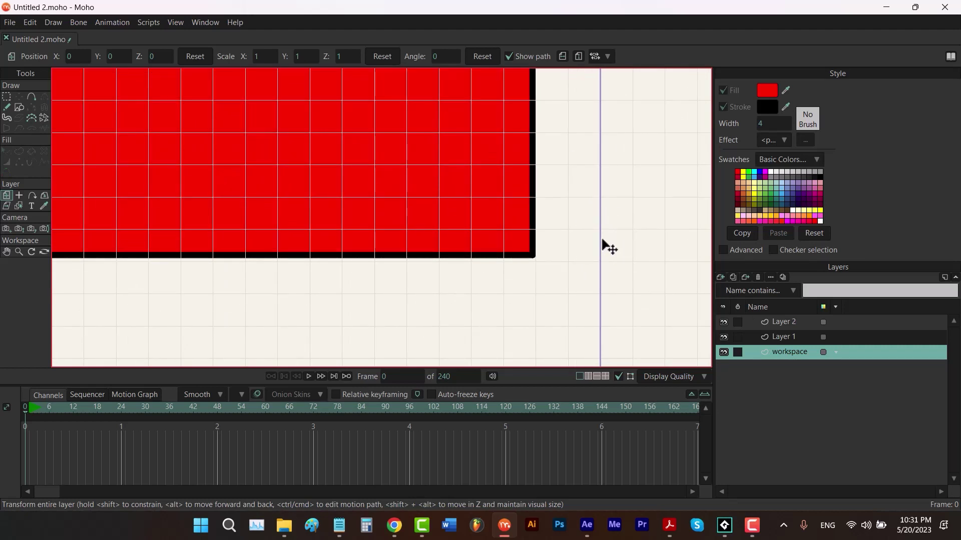
{"action": "key", "text": "ctrl+r"}
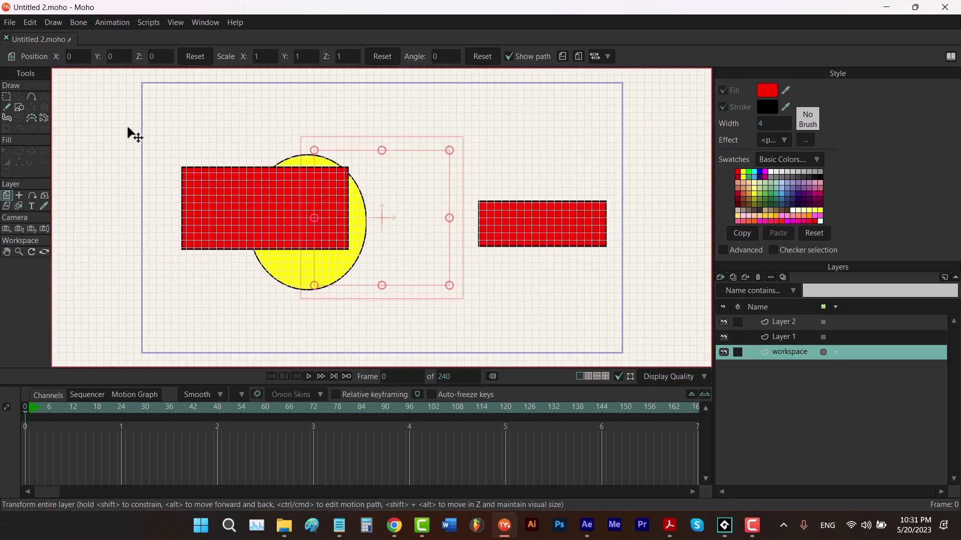
{"action": "left_click", "coordinate": [19, 107]}
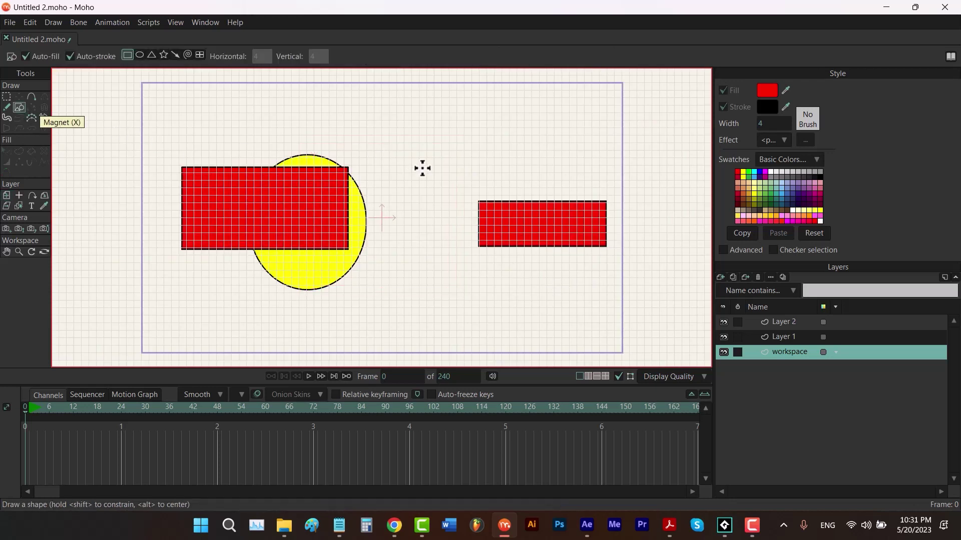
{"action": "left_click", "coordinate": [70, 55]}
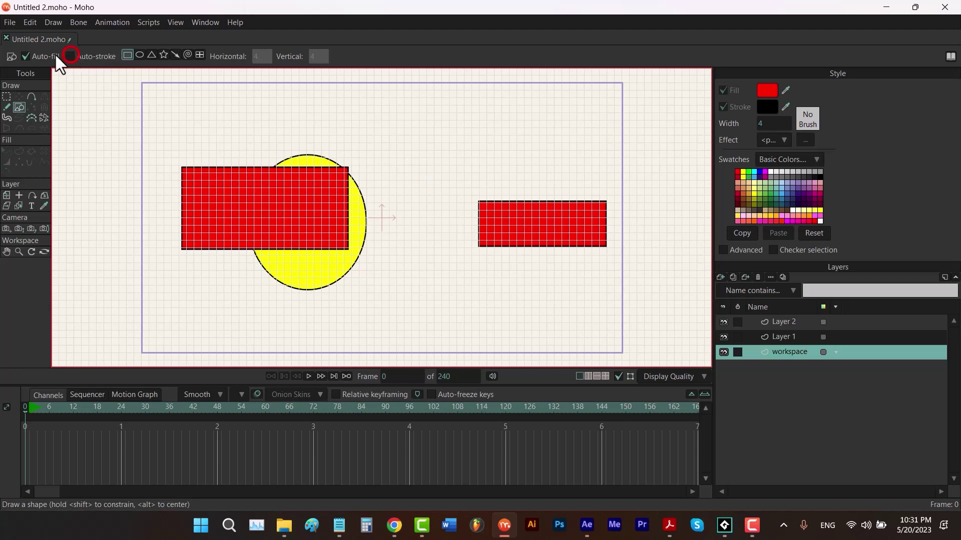
{"action": "left_click", "coordinate": [25, 56]}
{"action": "mouse_move", "coordinate": [141, 82]}
{"action": "left_mouse_down"}
{"action": "mouse_move", "coordinate": [200, 133]}
{"action": "mouse_move", "coordinate": [571, 311]}
{"action": "mouse_move", "coordinate": [621, 353]}
{"action": "left_mouse_up"}
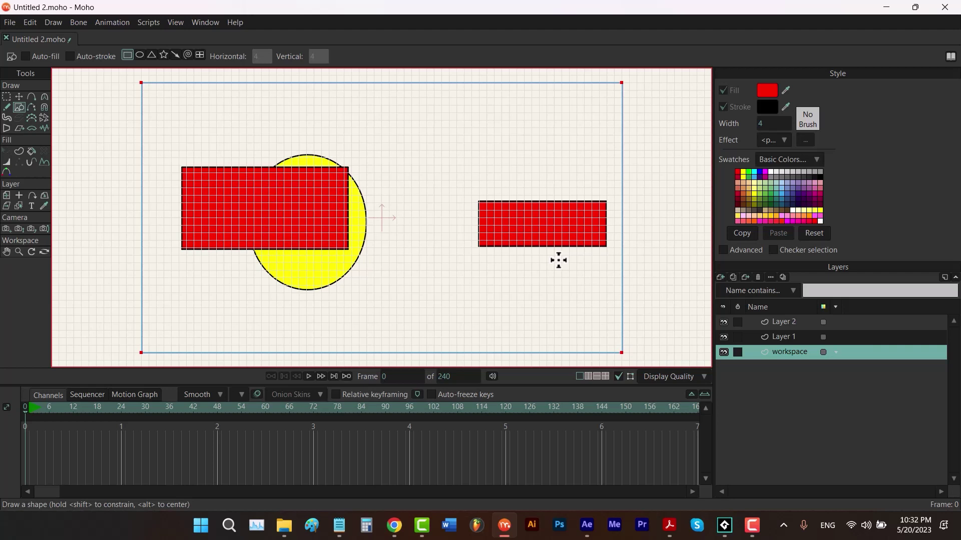
Step: Select Layer 2, Layer 1 and workspace together, and align them left and then right with the Transform Layer tool
{"action": "left_click", "coordinate": [796, 322], "text": "shift"}
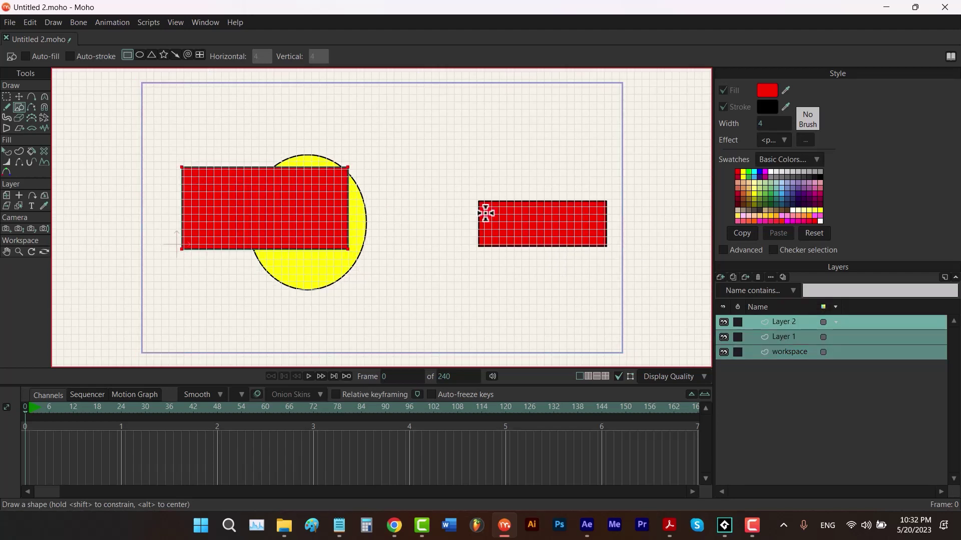
{"action": "key", "text": "m"}
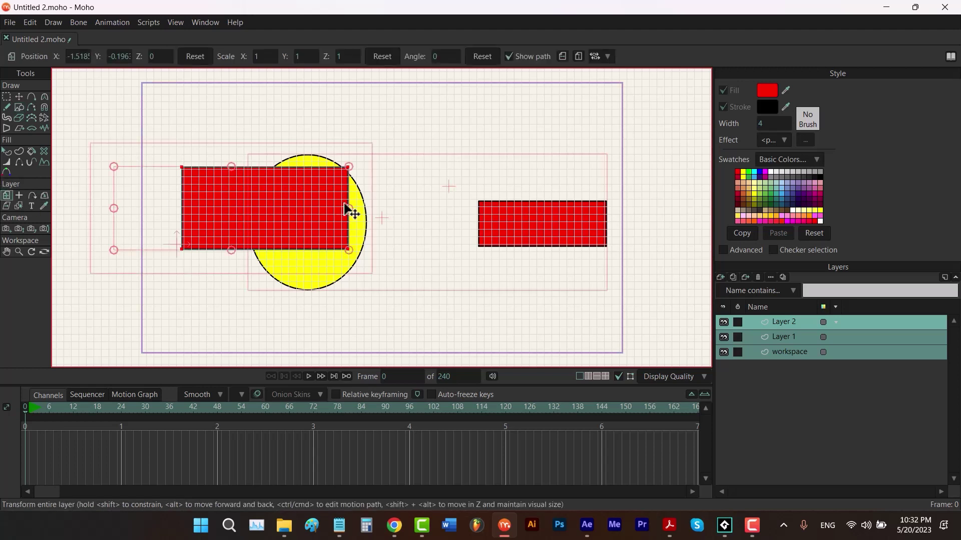
{"action": "left_click", "coordinate": [607, 57]}
{"action": "left_click", "coordinate": [609, 70]}
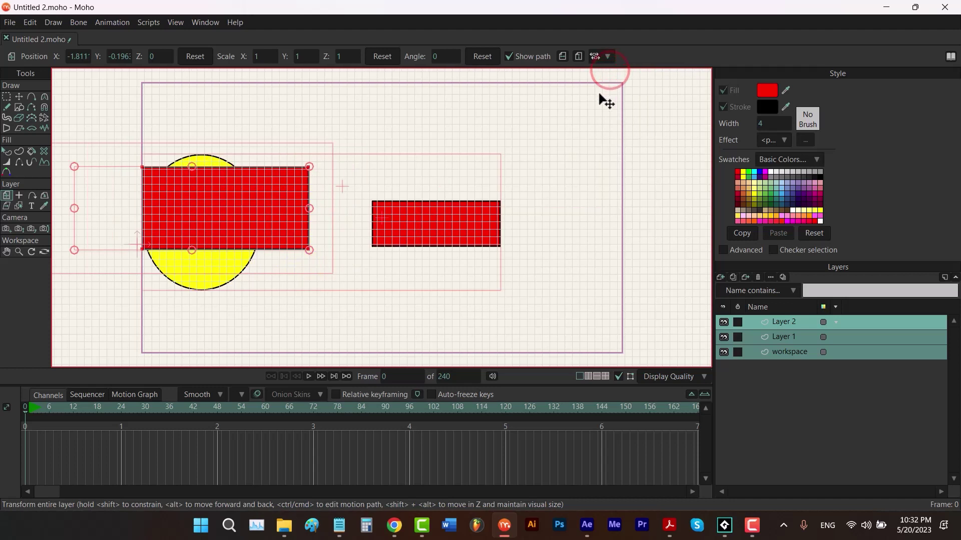
{"action": "left_click", "coordinate": [608, 57]}
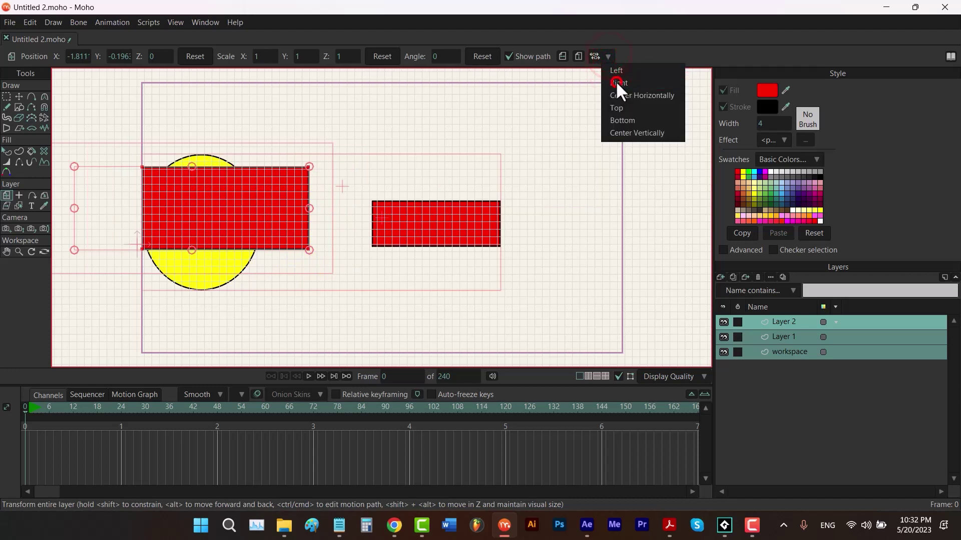
{"action": "left_click", "coordinate": [616, 82]}
Step: Align the three selected layers to the top and then to the bottom of the workspace rectangle
{"action": "left_click", "coordinate": [608, 56]}
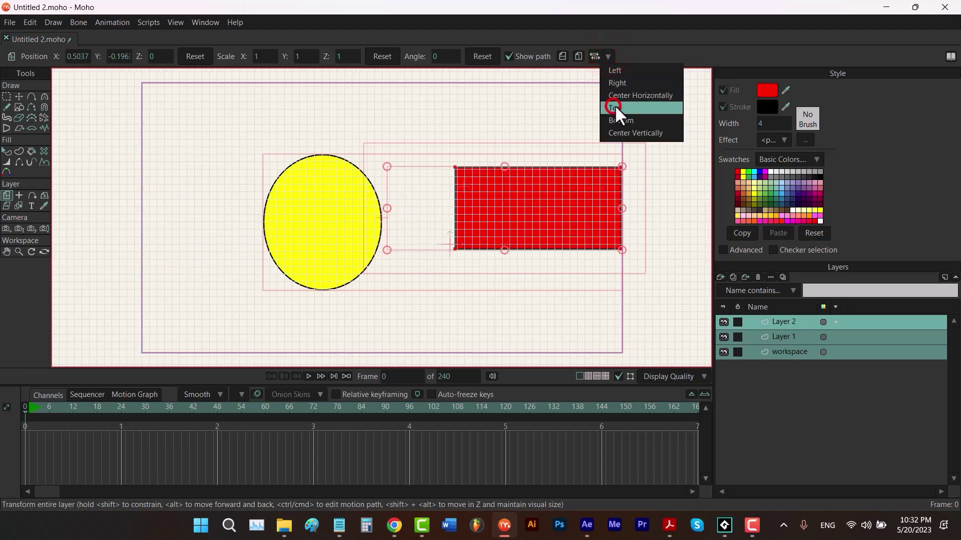
{"action": "left_click", "coordinate": [614, 107]}
{"action": "left_click", "coordinate": [607, 55]}
{"action": "left_click", "coordinate": [616, 121]}
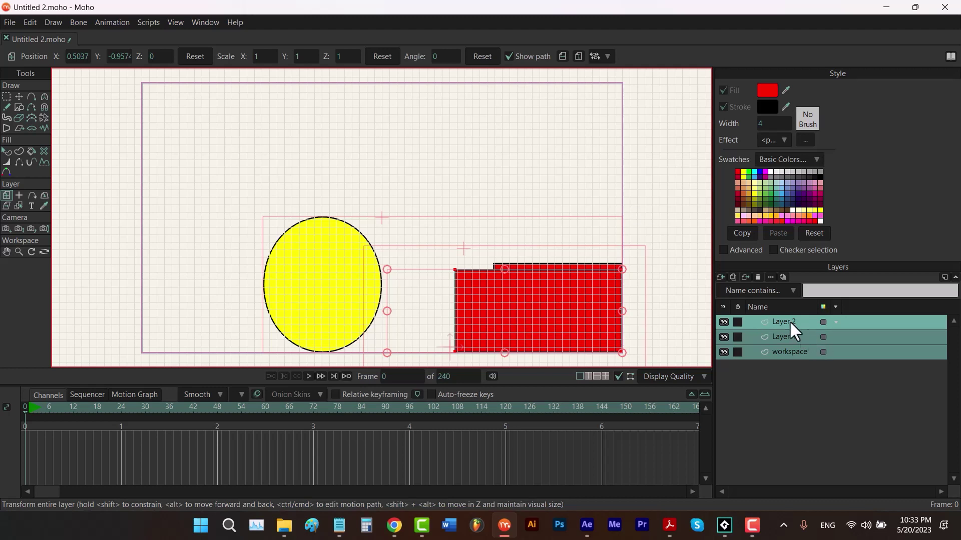
Step: Delete the workspace layer and Layer 2, keeping only Layer 1
{"action": "left_click", "coordinate": [788, 356]}
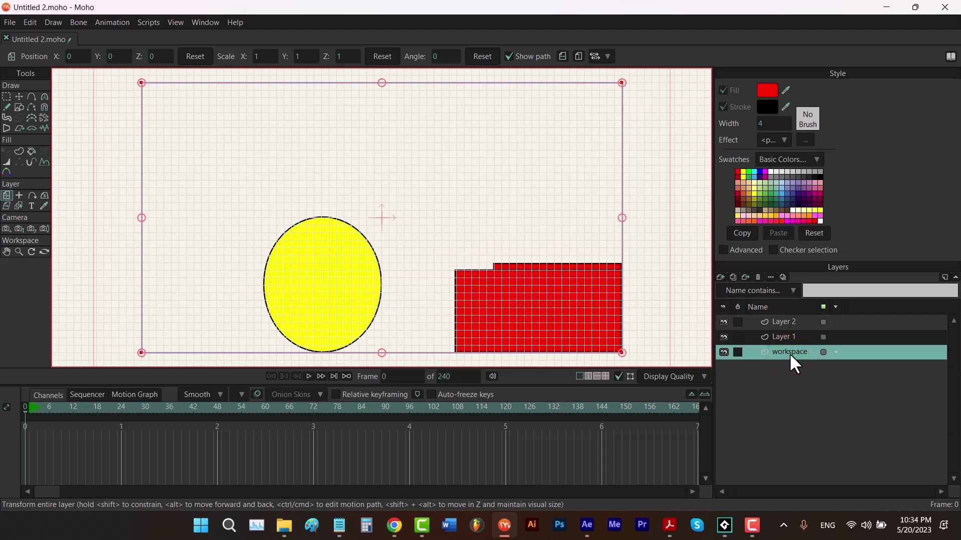
{"action": "left_click", "coordinate": [757, 278]}
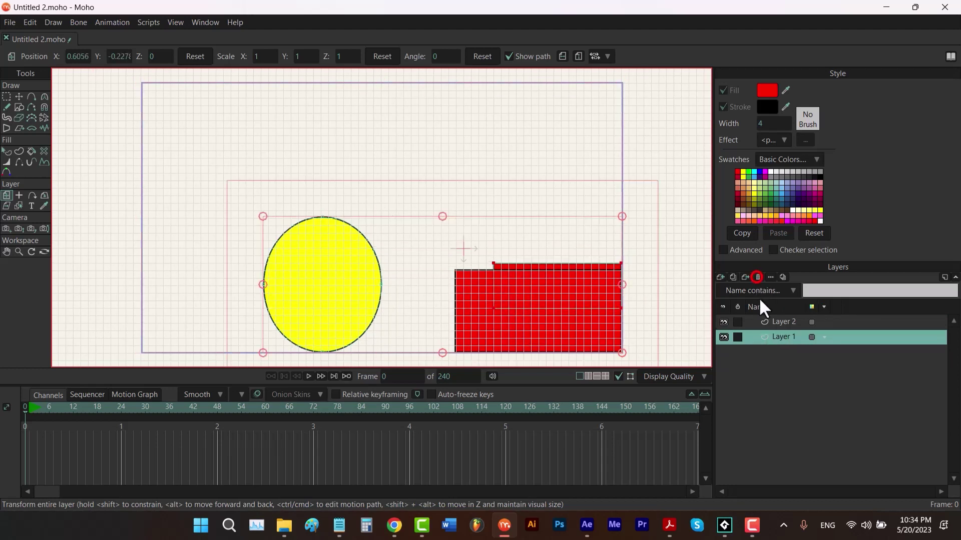
{"action": "left_click", "coordinate": [777, 322]}
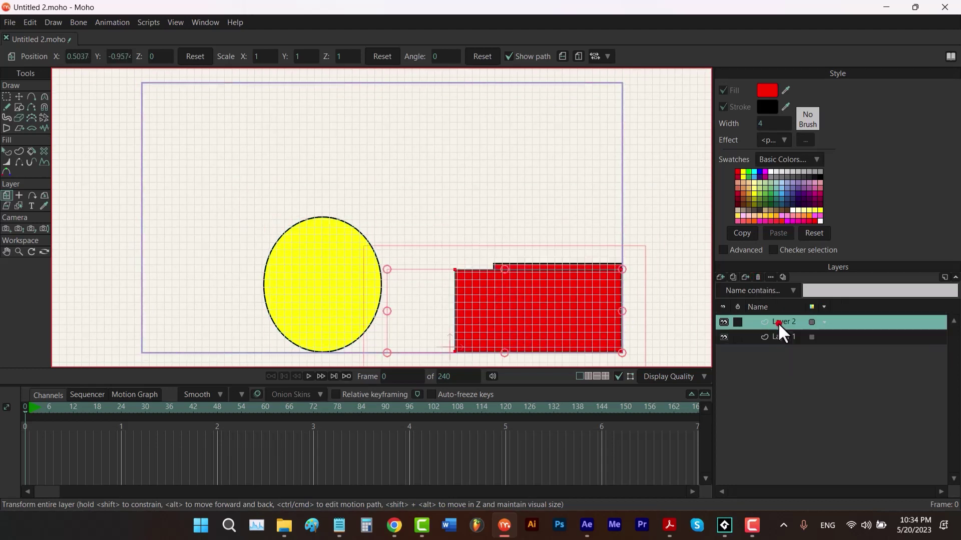
{"action": "left_click", "coordinate": [757, 277]}
Step: Delete the red rectangle from Layer 1 and hide the canvas grid
{"action": "key", "text": "t"}
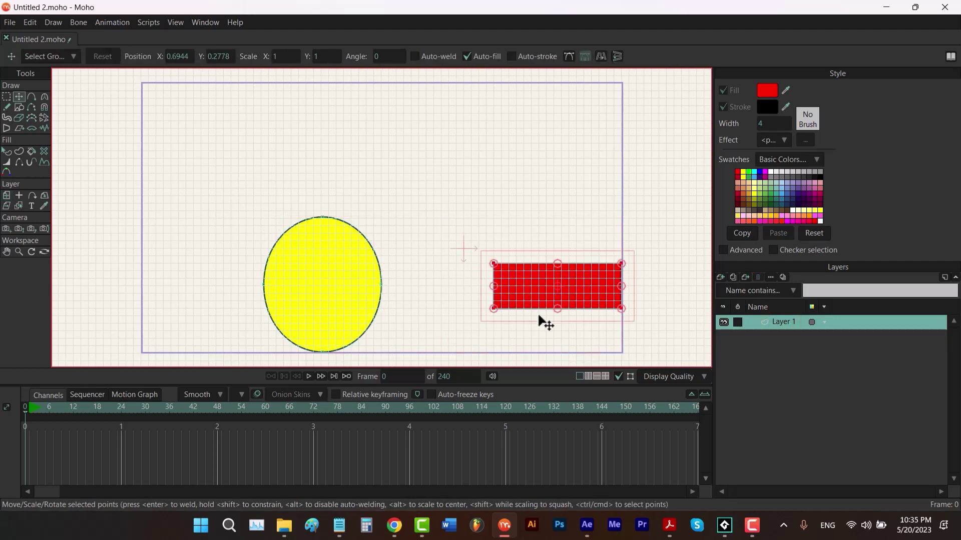
{"action": "key", "text": "Delete"}
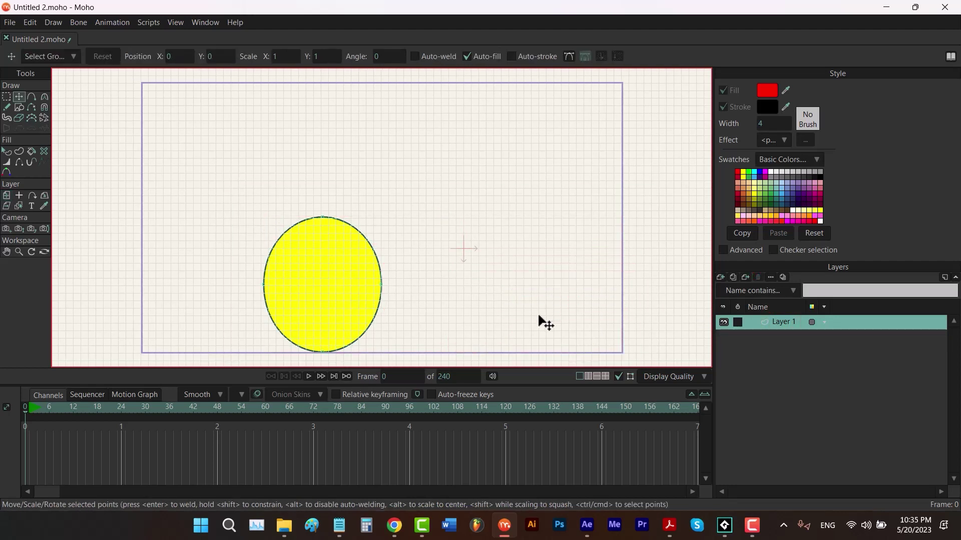
{"action": "key", "text": "ctrl+g"}
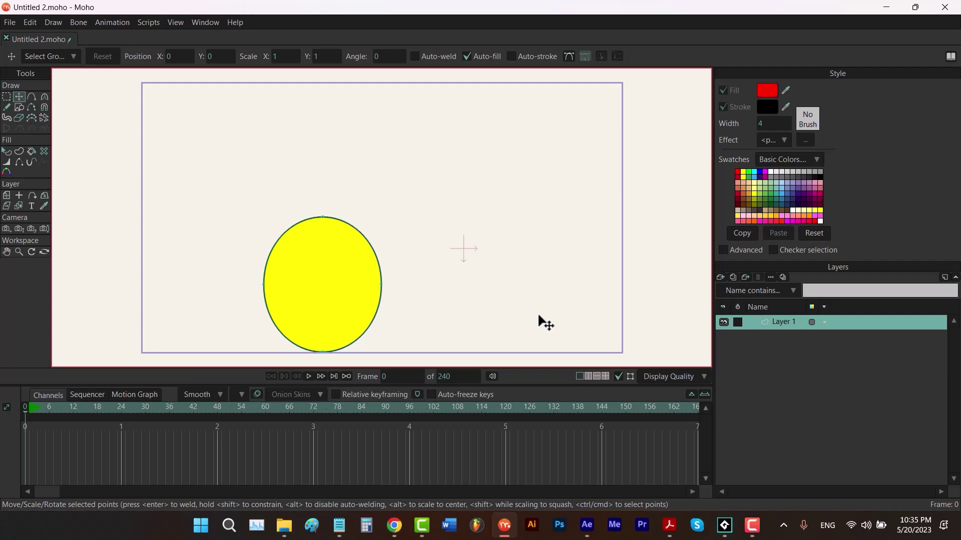
Step: Move the yellow ellipse's points to about the middle of the canvas, and reset Layer 1's position
{"action": "left_click", "coordinate": [333, 283]}
{"action": "left_click_drag", "start_coordinate": [326, 275], "coordinate": [379, 210]}
{"action": "key", "text": "m"}
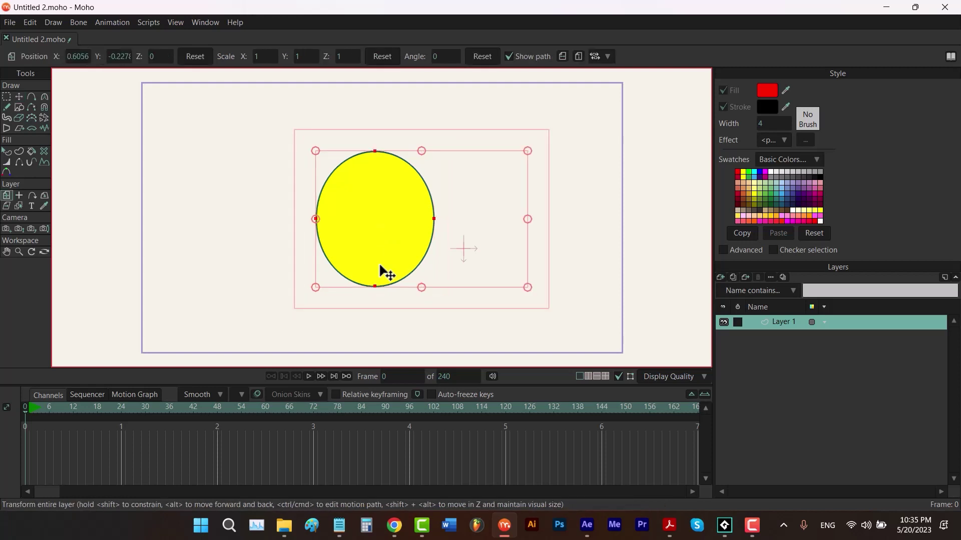
{"action": "left_click", "coordinate": [196, 56]}
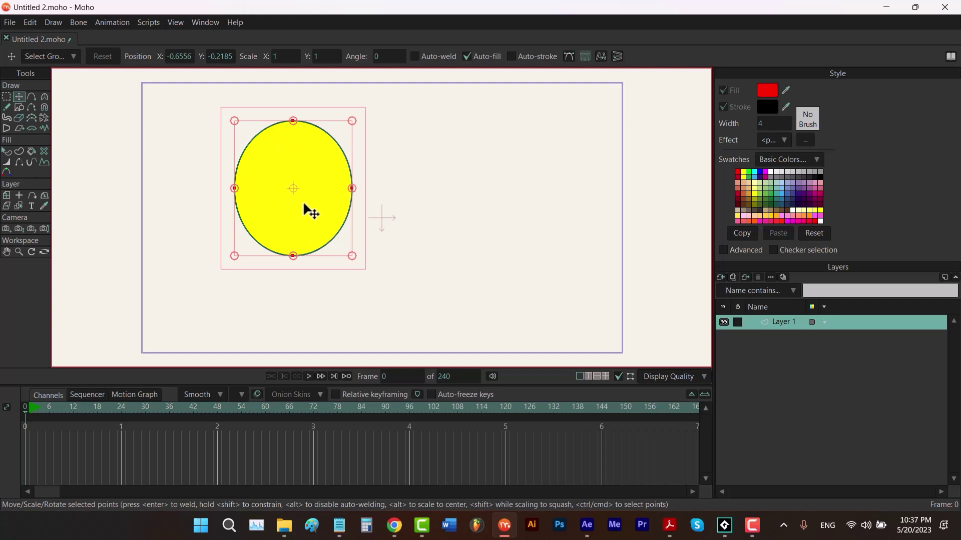
Step: Rotate the ellipse's points slightly about a pivot placed away from its centre, and reselect the ellipse
{"action": "left_click", "coordinate": [291, 189]}
{"action": "left_click_drag", "start_coordinate": [368, 215], "coordinate": [366, 258]}
{"action": "key", "text": "ctrl+z"}
{"action": "key", "text": "ctrl+z"}
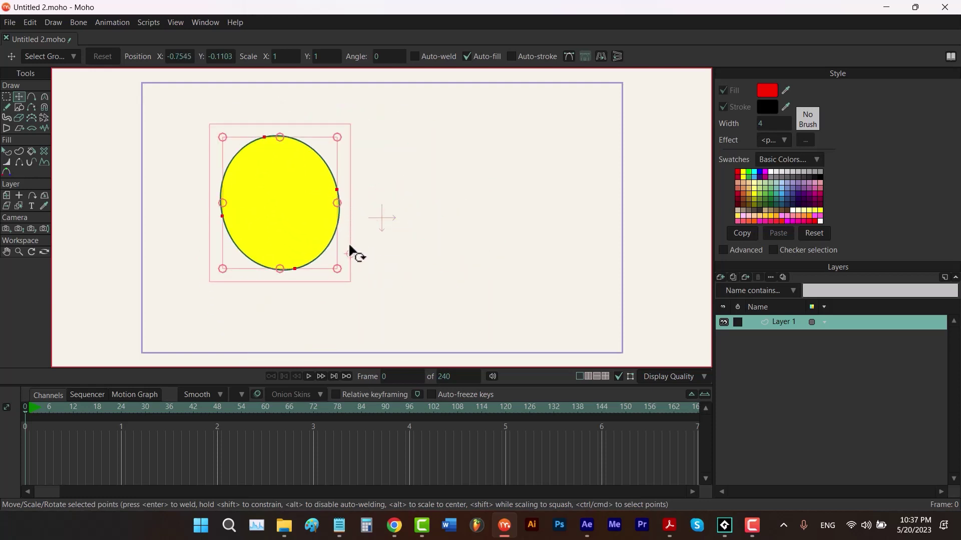
{"action": "left_click", "coordinate": [463, 196]}
{"action": "left_click", "coordinate": [308, 202]}
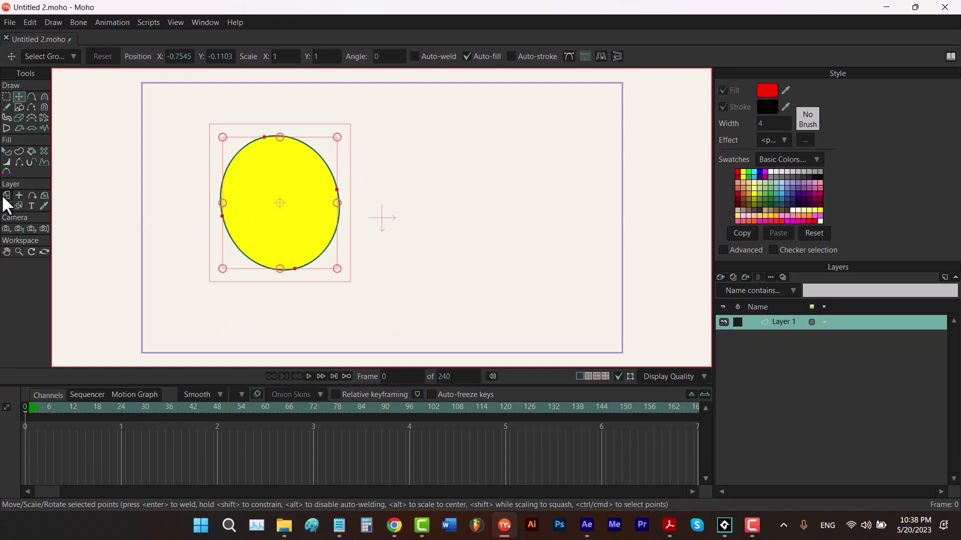
Step: Set Layer 1's origin outside the ellipse, at about X -0.06, Y 0.23
{"action": "left_click", "coordinate": [6, 196]}
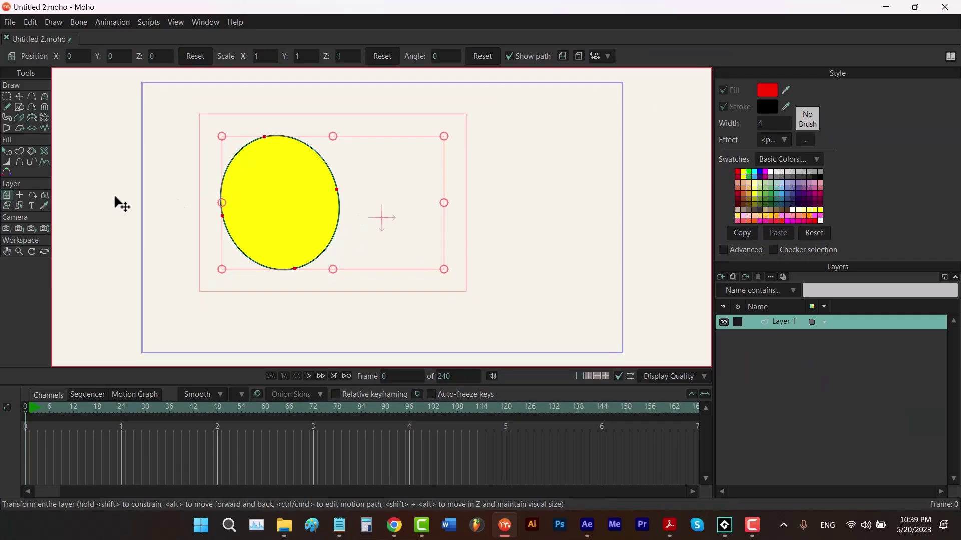
{"action": "left_click", "coordinate": [19, 195]}
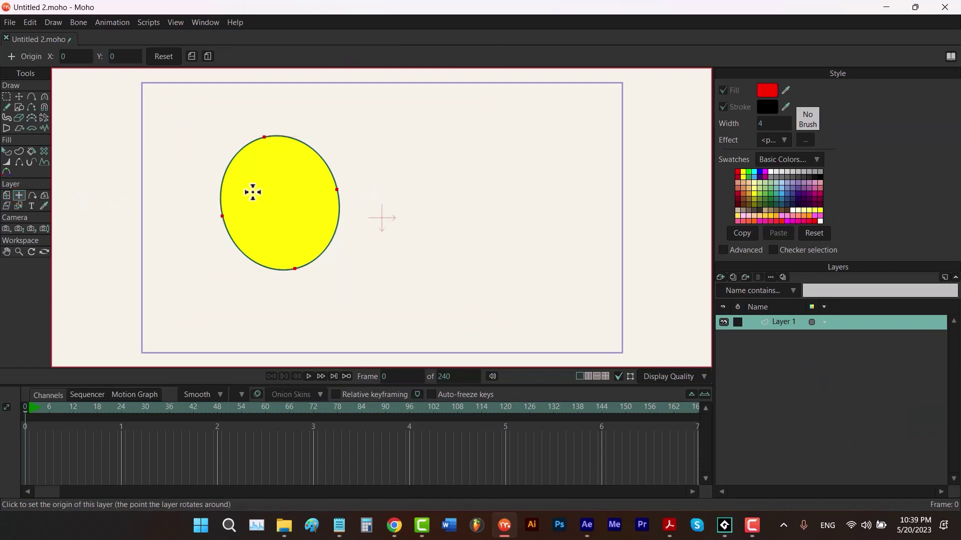
{"action": "left_click", "coordinate": [197, 178]}
{"action": "left_click", "coordinate": [373, 248]}
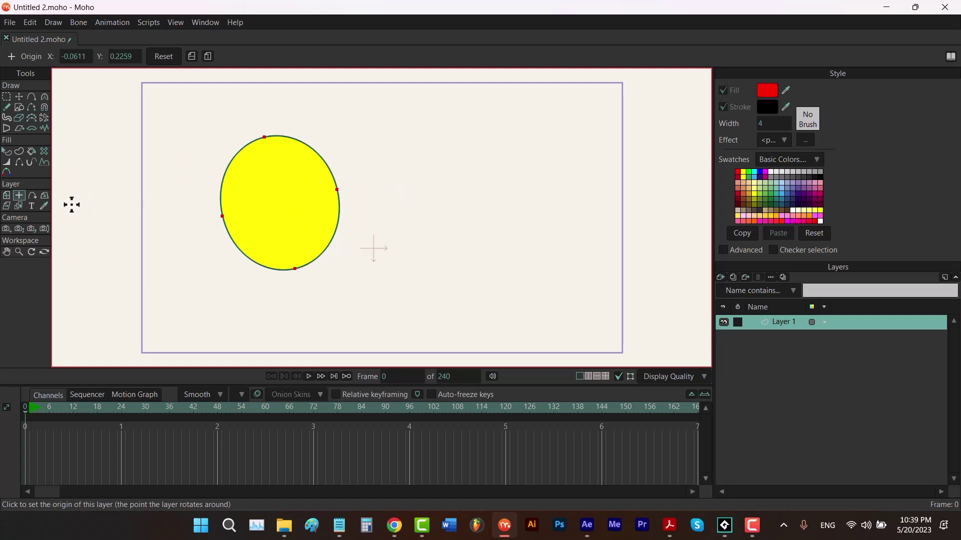
Step: Try rotating Layer 1 about its new origin with the Transform Layer tool, and undo the rotation
{"action": "left_click", "coordinate": [7, 195]}
{"action": "left_click_drag", "start_coordinate": [444, 207], "coordinate": [445, 268]}
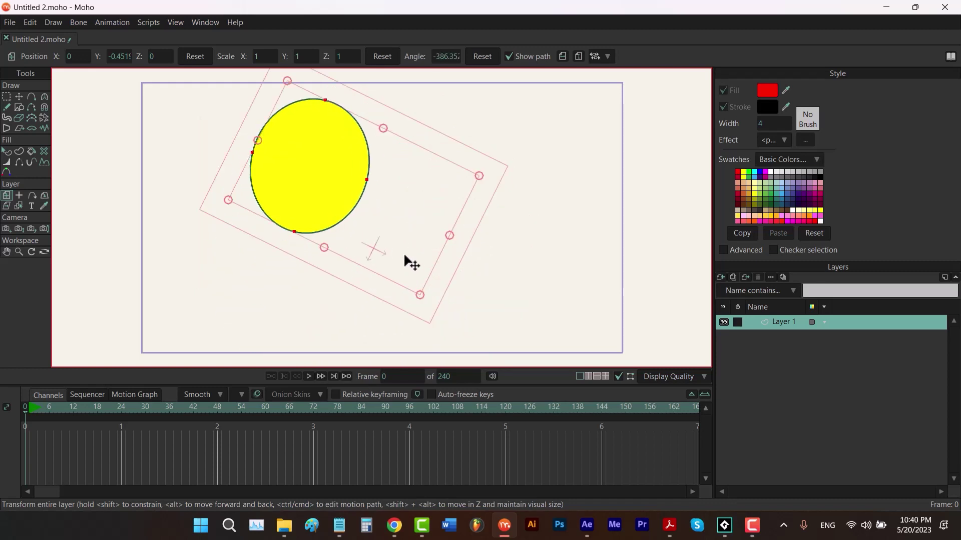
{"action": "key", "text": "ctrl+z"}
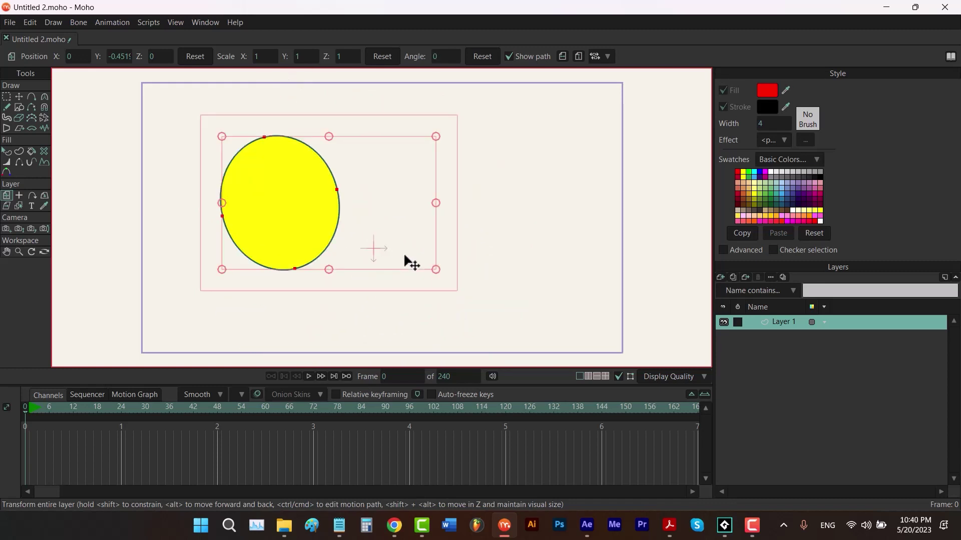
Step: Reset Layer 1's origin and switch back to the Transform Layer tool
{"action": "key", "text": "o"}
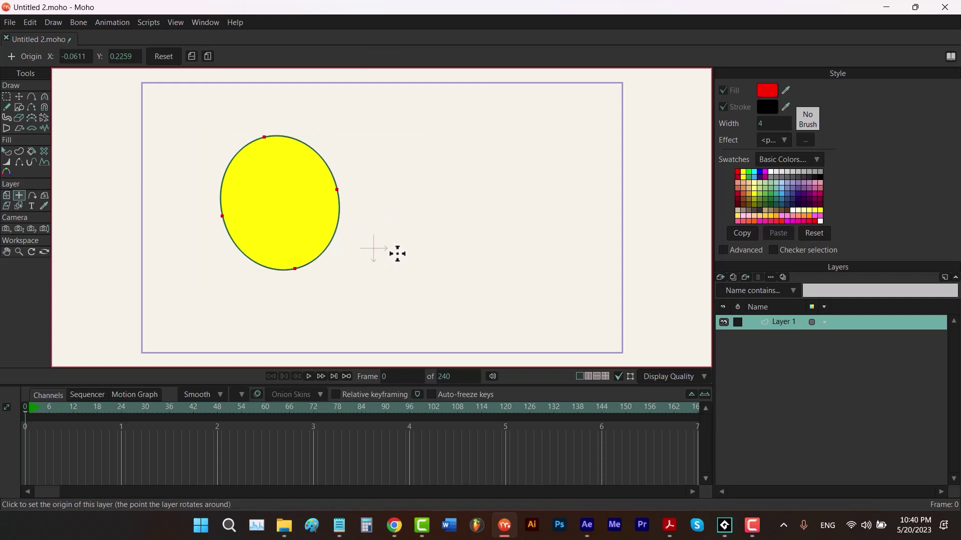
{"action": "left_click", "coordinate": [166, 59]}
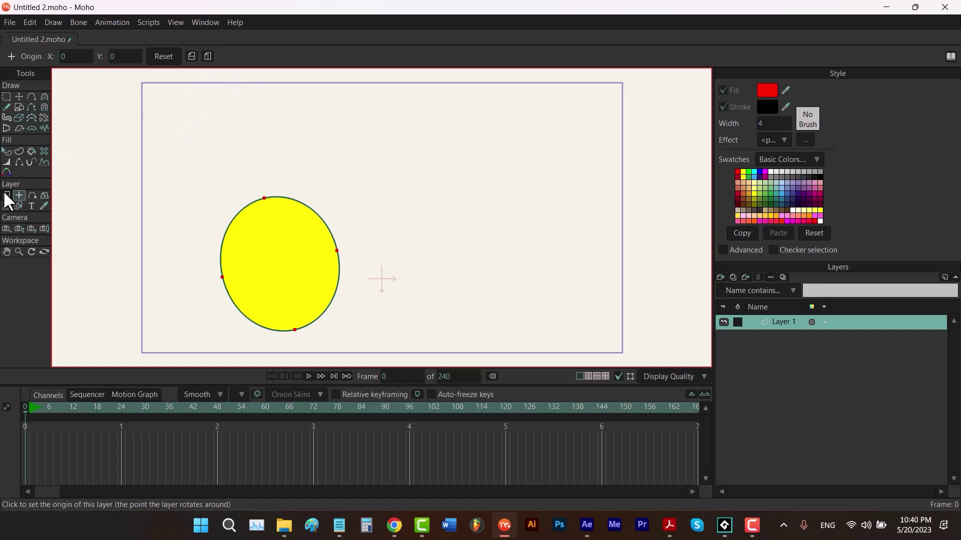
{"action": "left_click", "coordinate": [7, 195]}
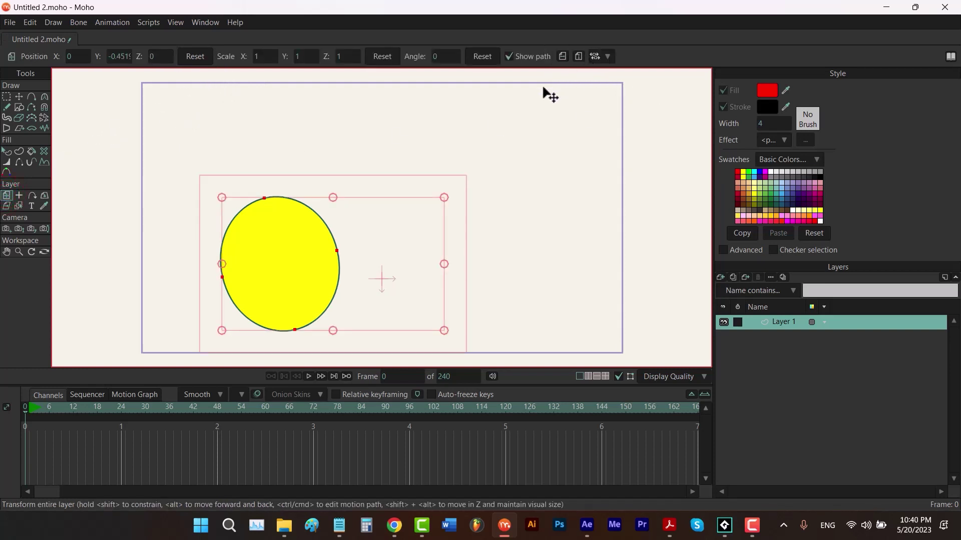